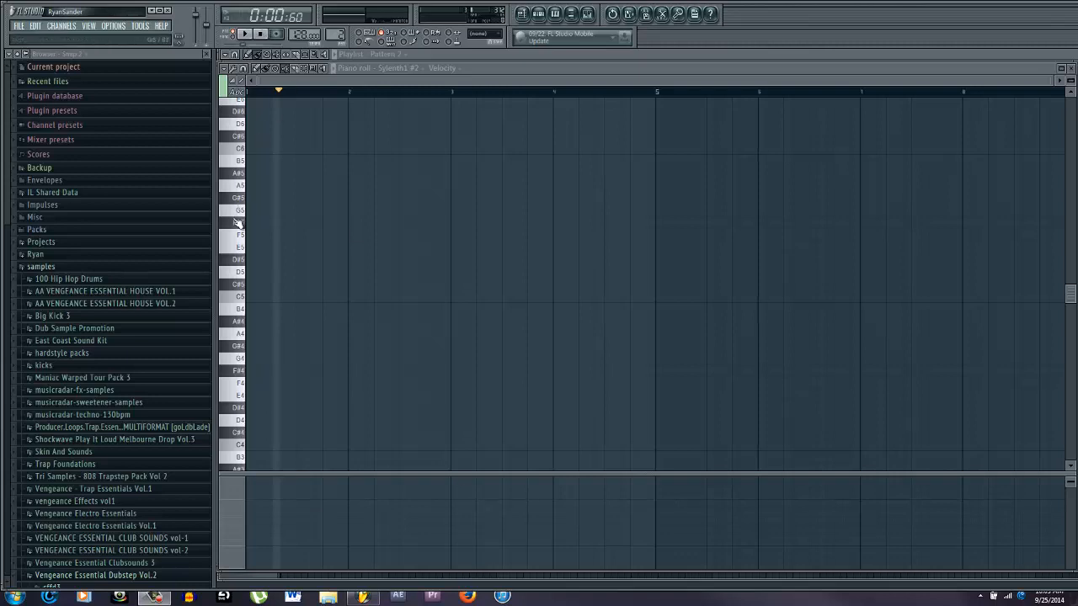
pyautogui.press('F6')
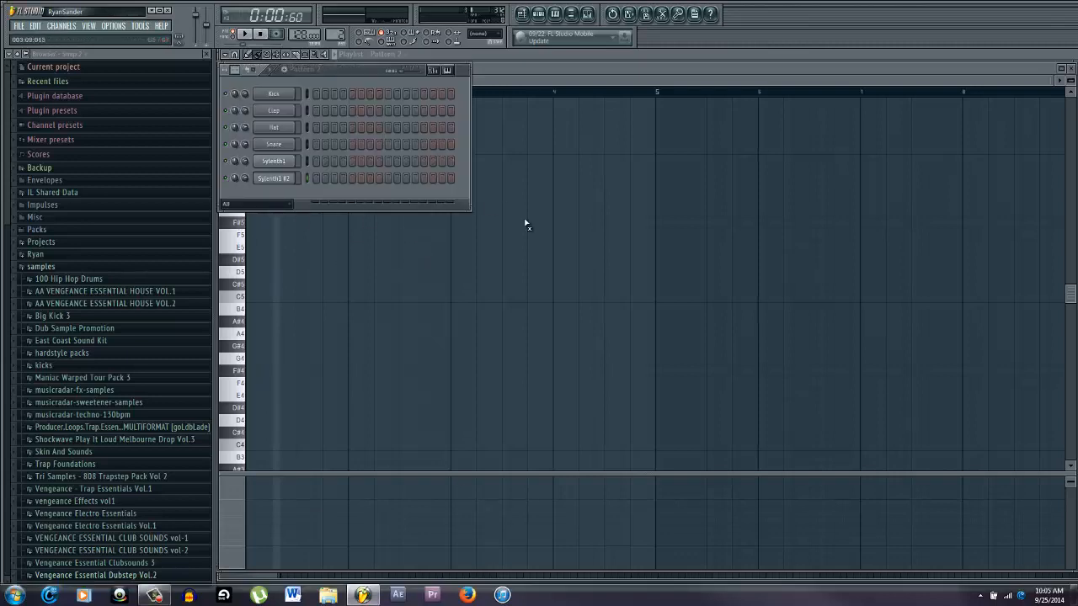
pyautogui.press('F6')
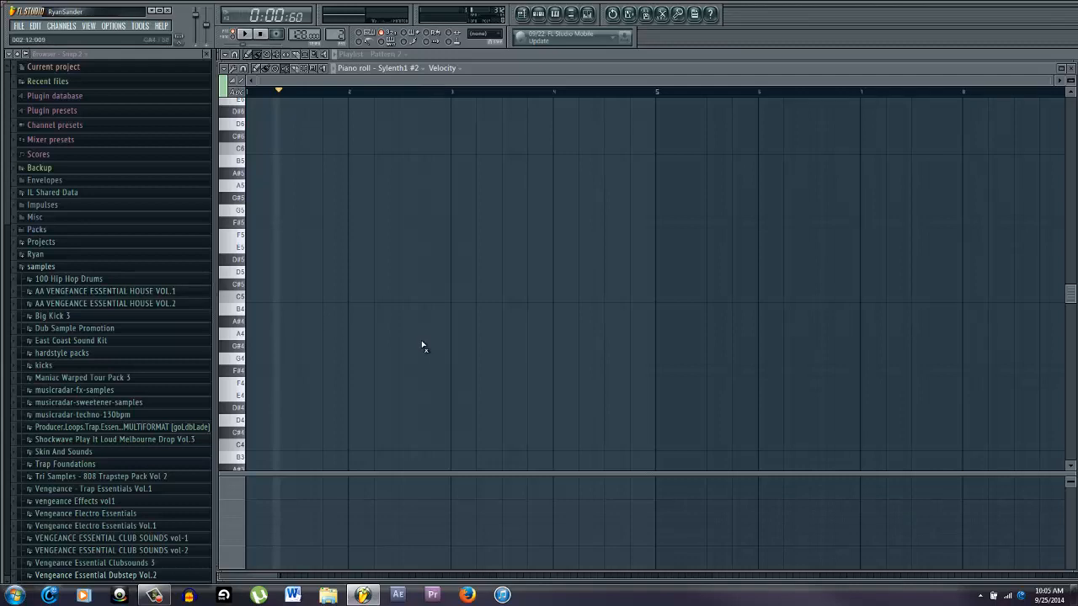
# Audition the kick samples in the Big Kick 3 folder of the sample browser, and collapse the folder when done
pyautogui.click(50, 315)
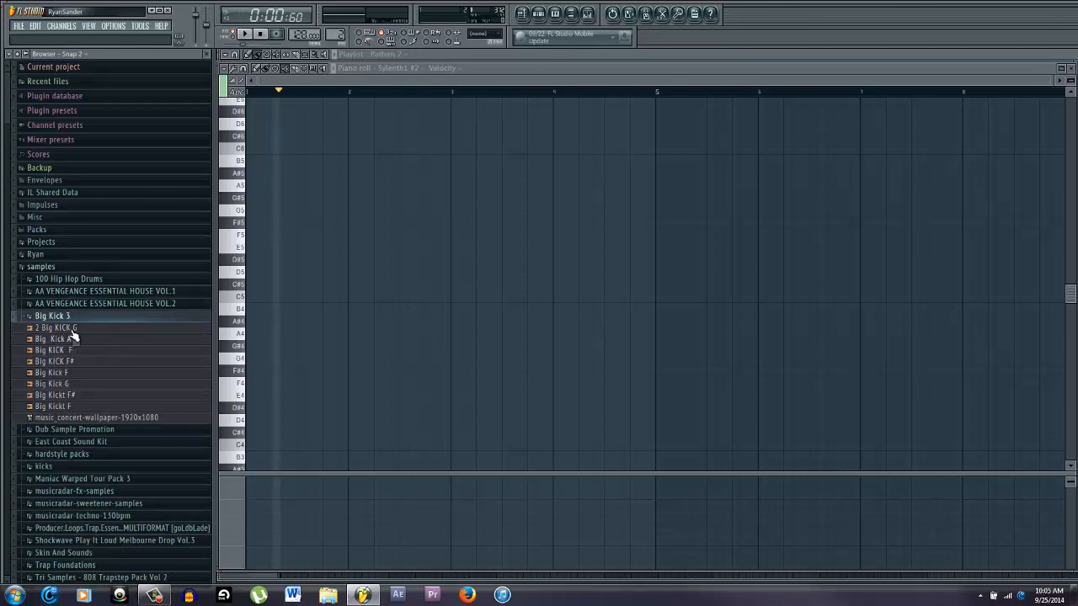
pyautogui.click(73, 329)
pyautogui.click(73, 339)
pyautogui.click(71, 350)
pyautogui.click(71, 361)
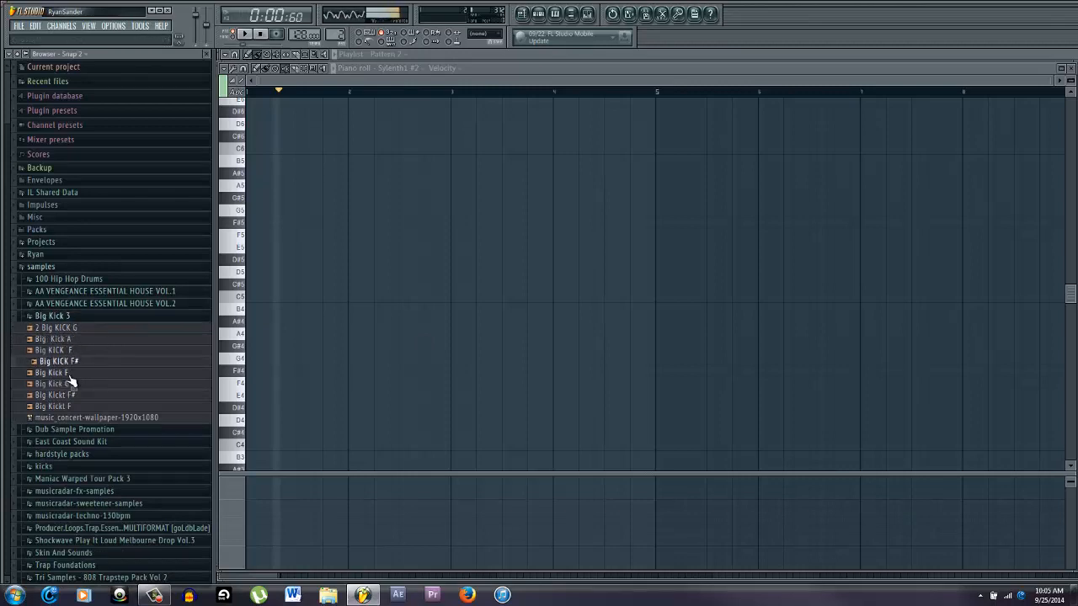
pyautogui.click(70, 373)
pyautogui.click(52, 315)
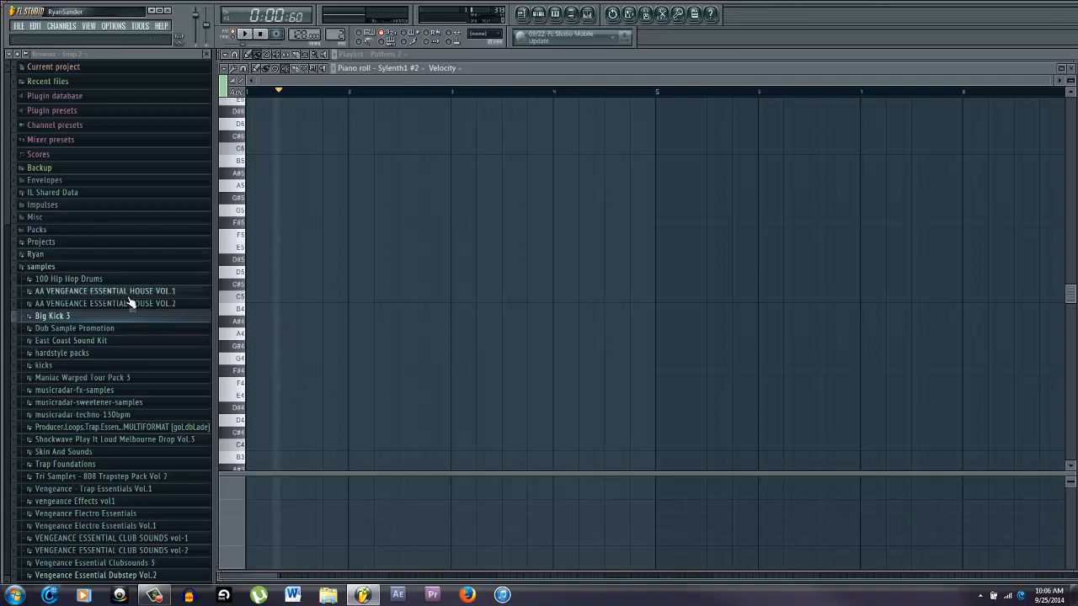
# Open the first Sylenth1 channel's synth and play a few test notes with its lead preset
pyautogui.press('n')
pyautogui.press('n')
pyautogui.press('F6')
pyautogui.click(286, 175)
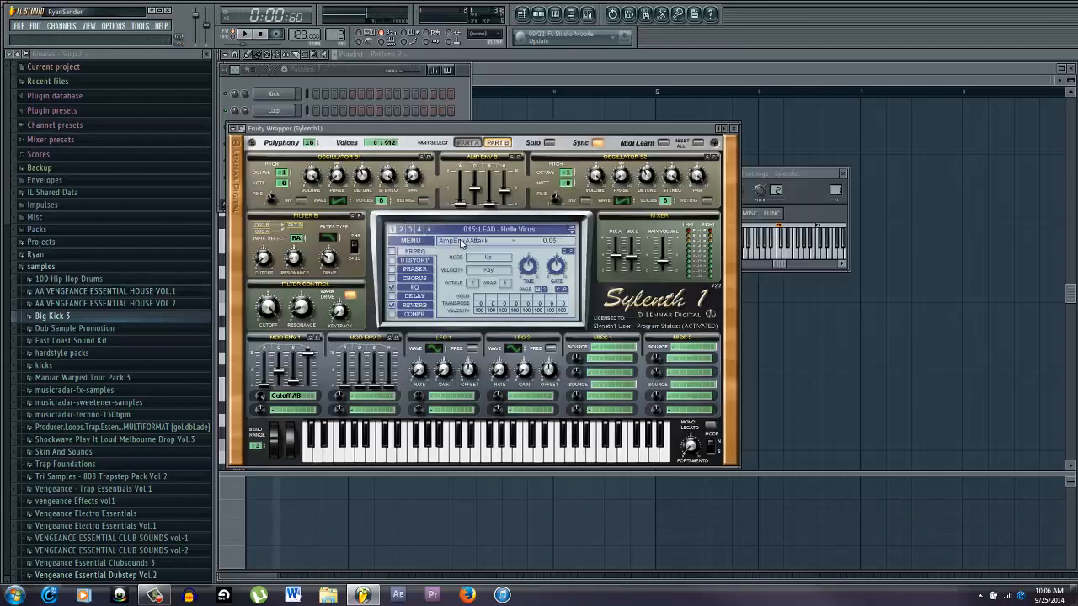
pyautogui.press('m')
pyautogui.press('w')
# Open the piano roll of the first Sylenth1 channel and audition the A4 key
pyautogui.click(352, 97)
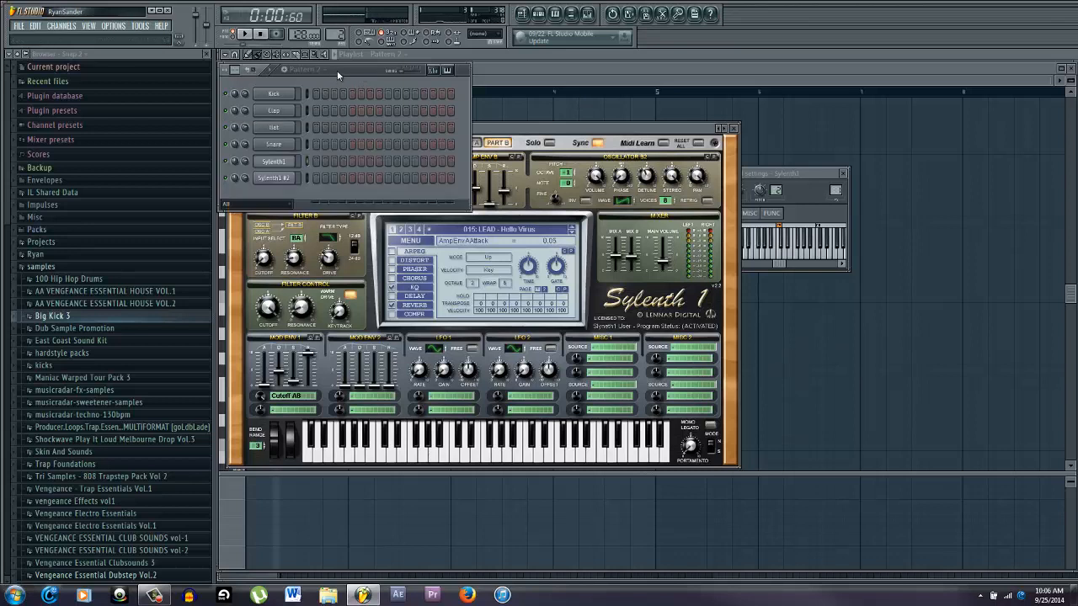
pyautogui.click(274, 161)
pyautogui.rightClick(286, 160)
pyautogui.click(315, 160)
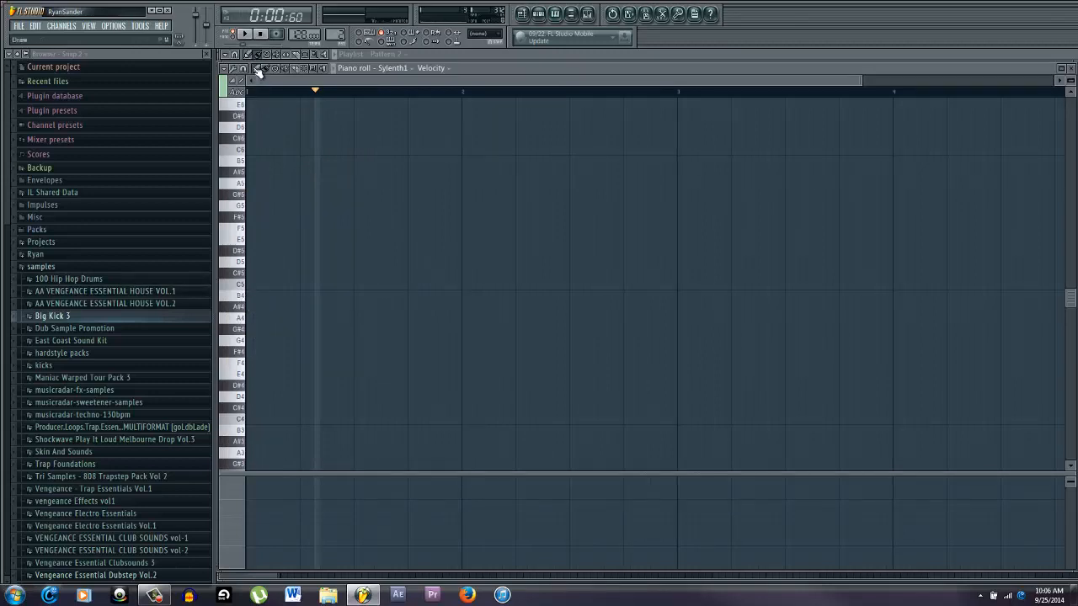
pyautogui.click(240, 319)
pyautogui.click(240, 318)
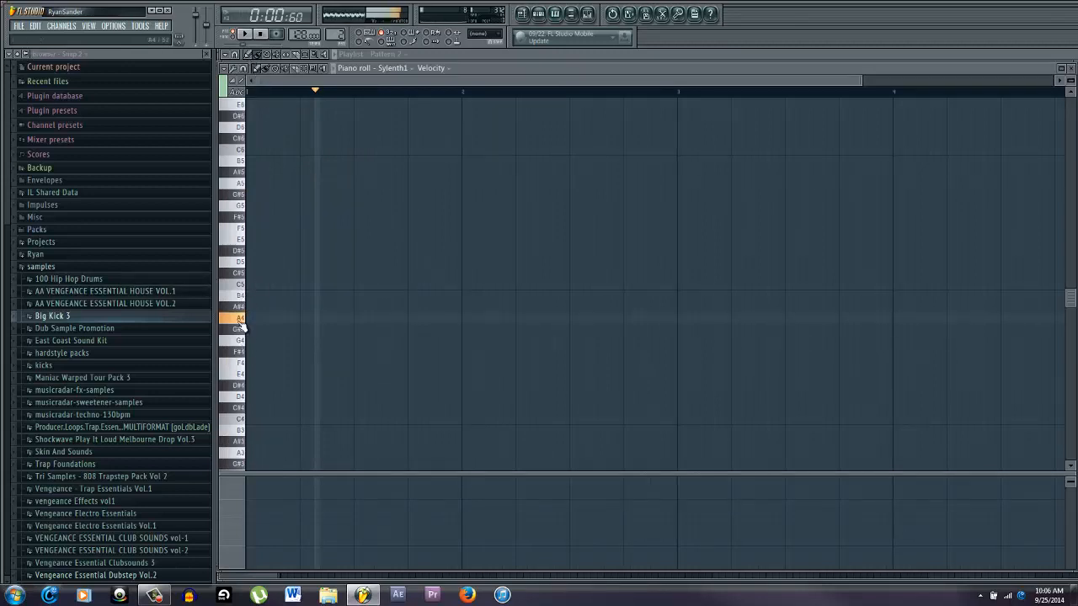
# Audition A5, draw an A5 note at the start of bar 1 and lengthen it to one beat (four steps)
pyautogui.scroll(1, 259, 314)
pyautogui.scroll(3, 259, 315)
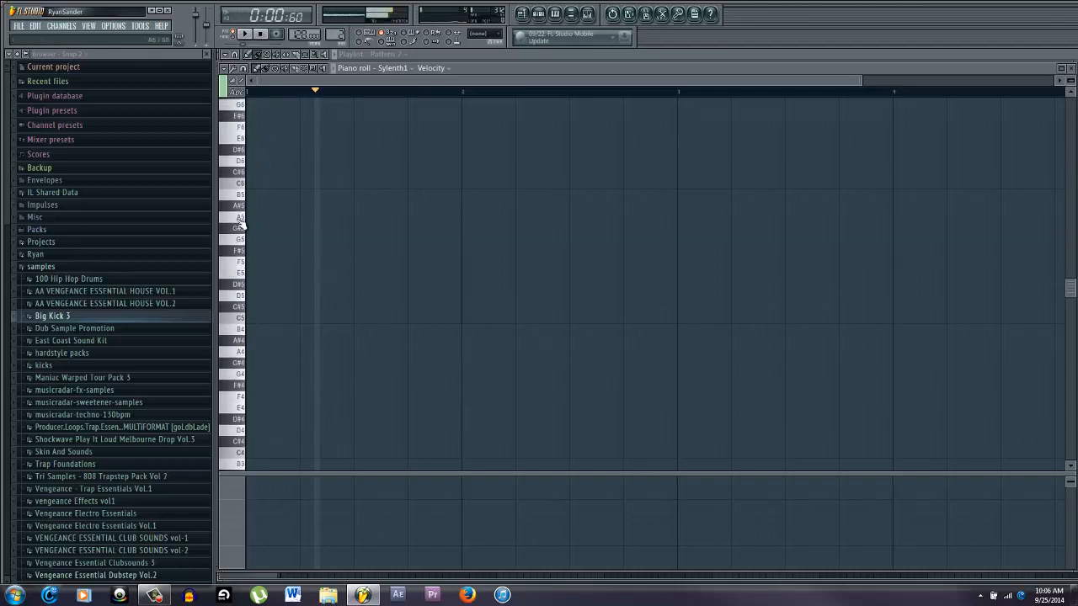
pyautogui.click(240, 217)
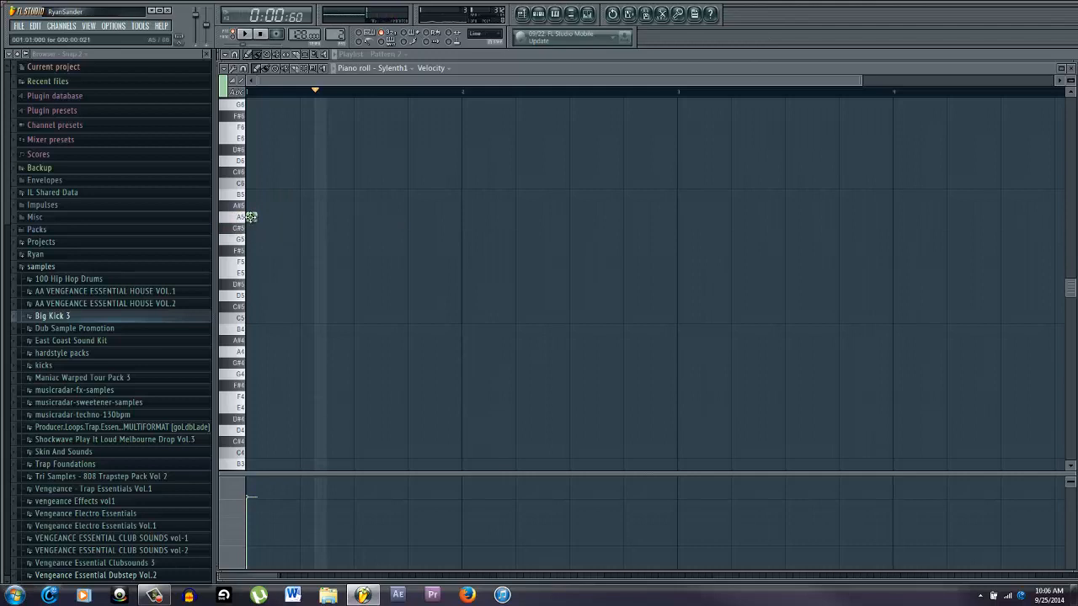
pyautogui.moveTo(253, 218); pyautogui.dragTo(279, 217)
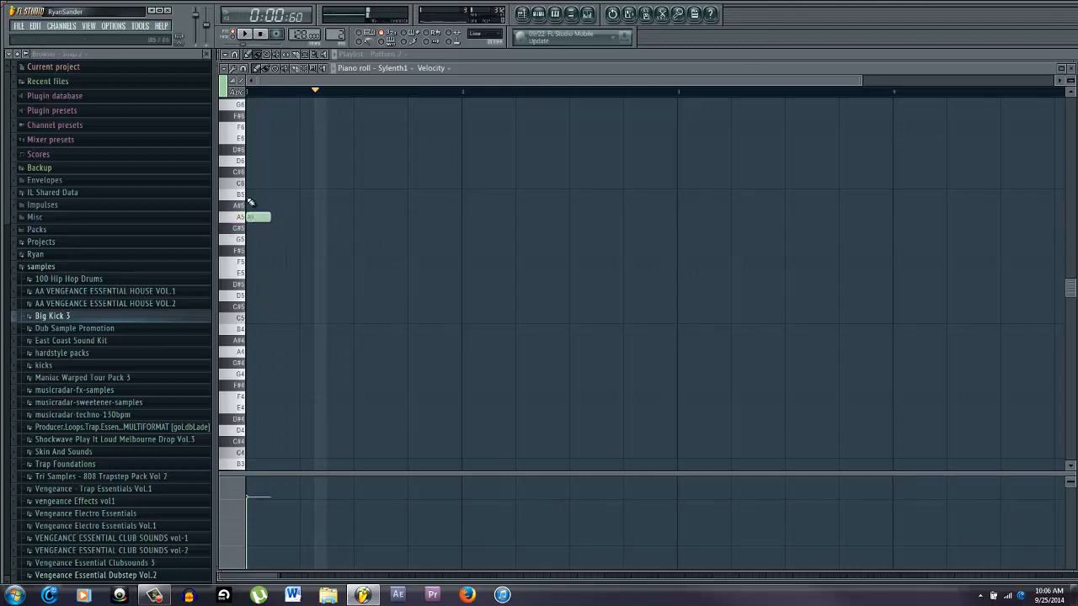
pyautogui.scroll(4, 258, 231)
pyautogui.scroll(2, 278, 228)
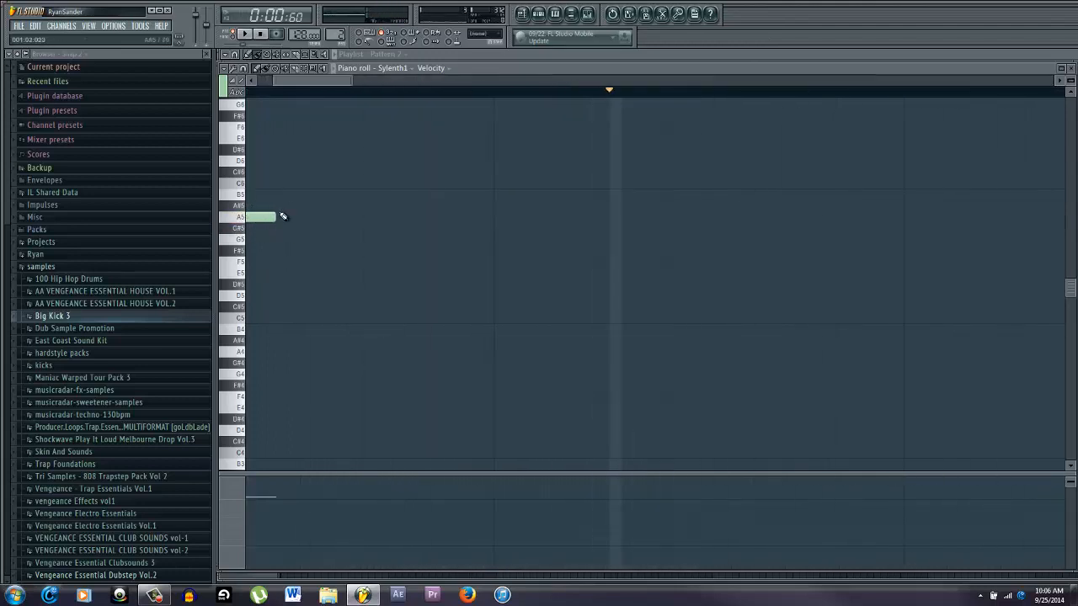
pyautogui.moveTo(275, 217); pyautogui.dragTo(286, 219)
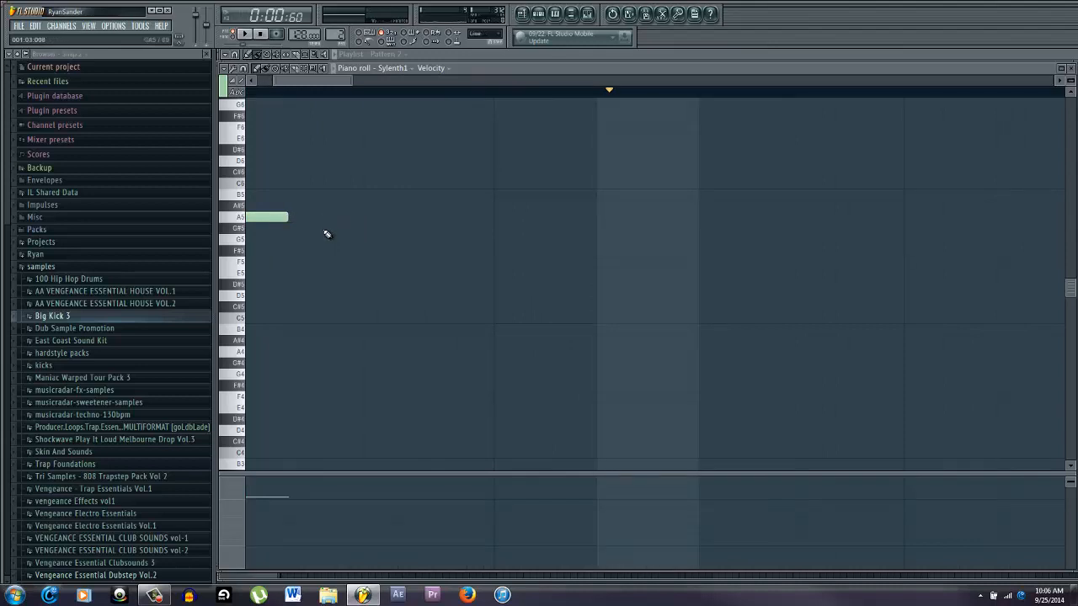
pyautogui.scroll(-3, 318, 236)
pyautogui.scroll(1, 291, 269)
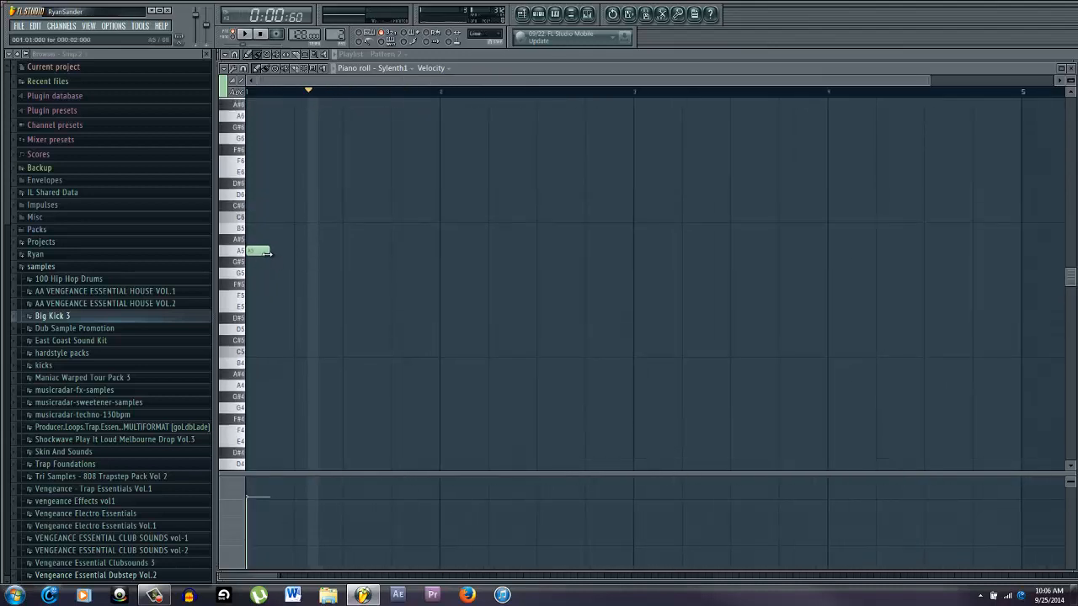
pyautogui.moveTo(269, 251); pyautogui.dragTo(295, 259)
pyautogui.scroll(-1, 300, 269)
# Add a one-beat E6 note on beat 2 and a two-step E6 note on beat 3, checking the melody with playback from the start
pyautogui.moveTo(271, 92); pyautogui.dragTo(226, 96)
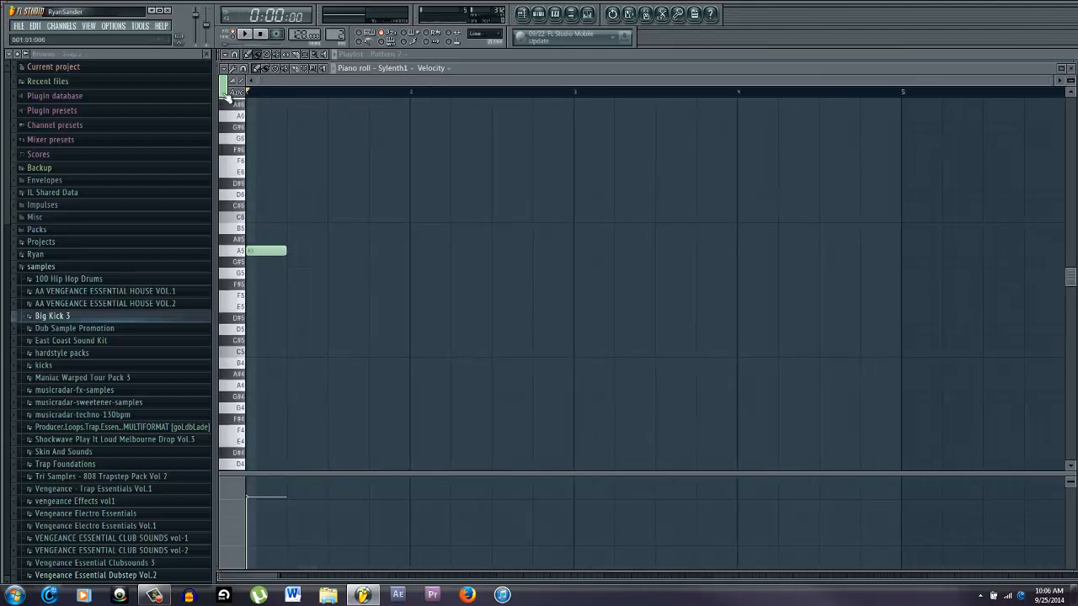
pyautogui.click(289, 171)
pyautogui.press('space')
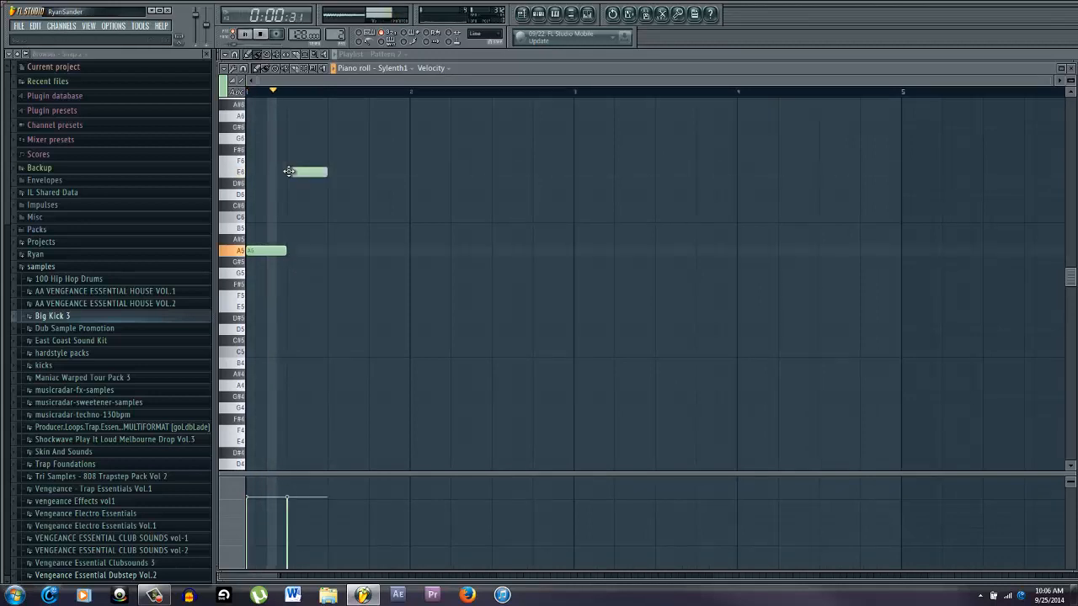
pyautogui.press('space')
pyautogui.click(344, 172)
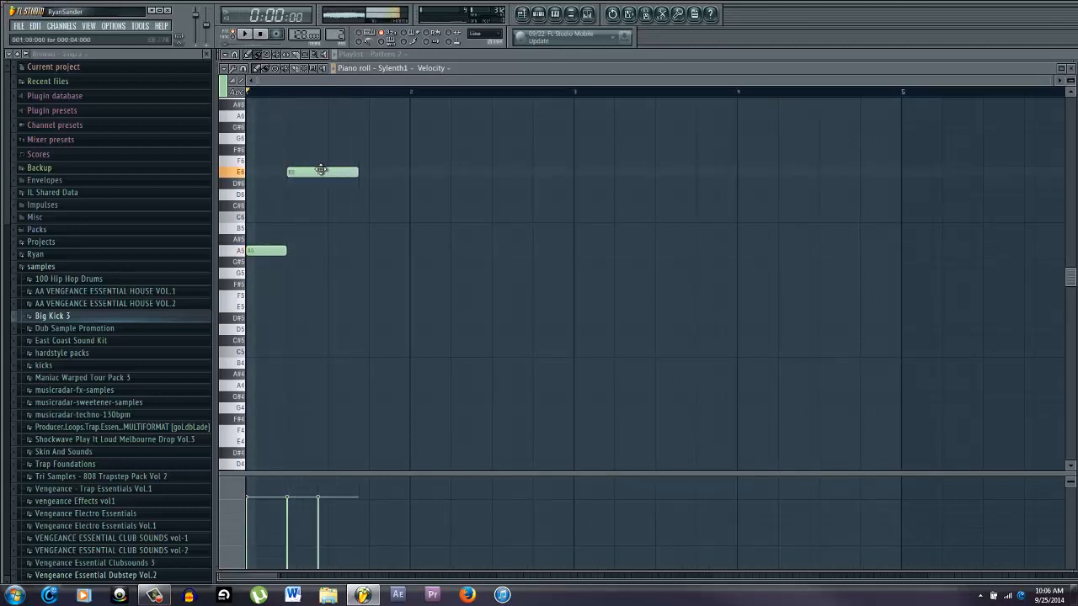
pyautogui.moveTo(363, 172); pyautogui.dragTo(349, 172)
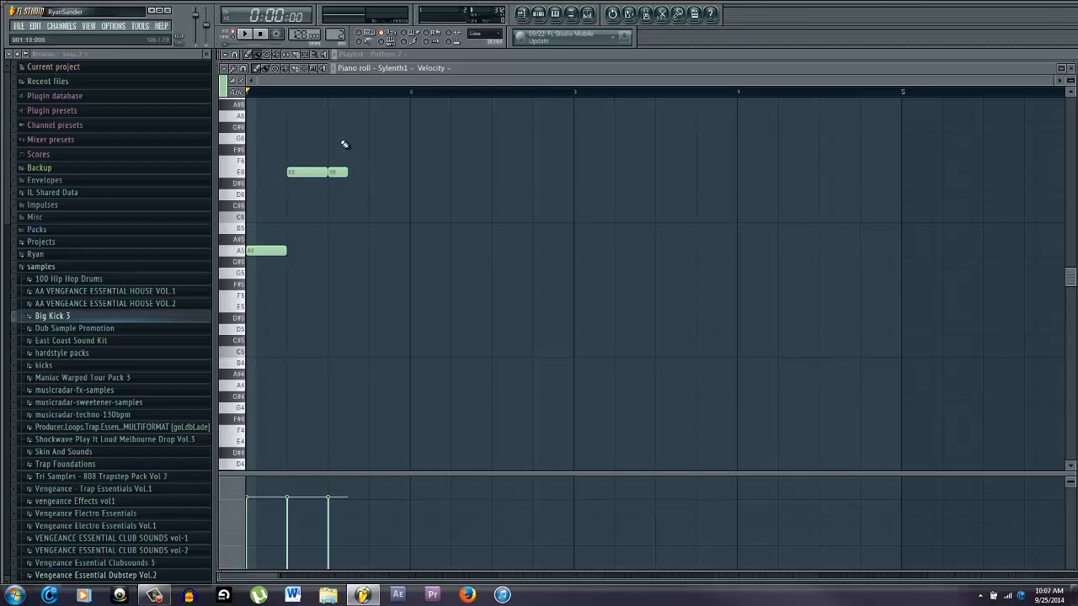
# Play E6 and several other test notes on the synth to find how the melody continues
pyautogui.click(239, 172)
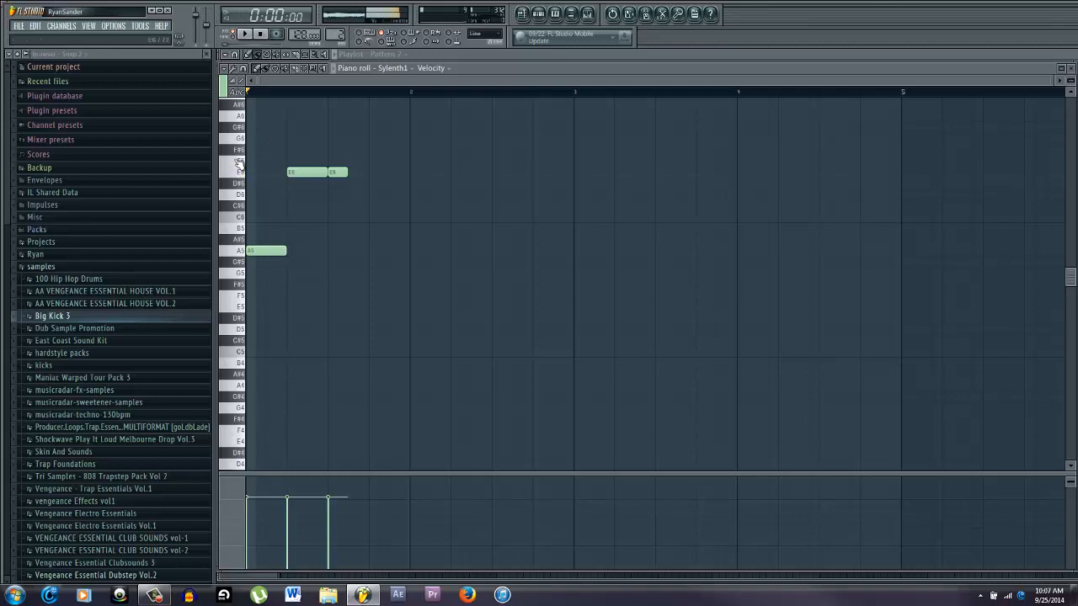
pyautogui.press('t')
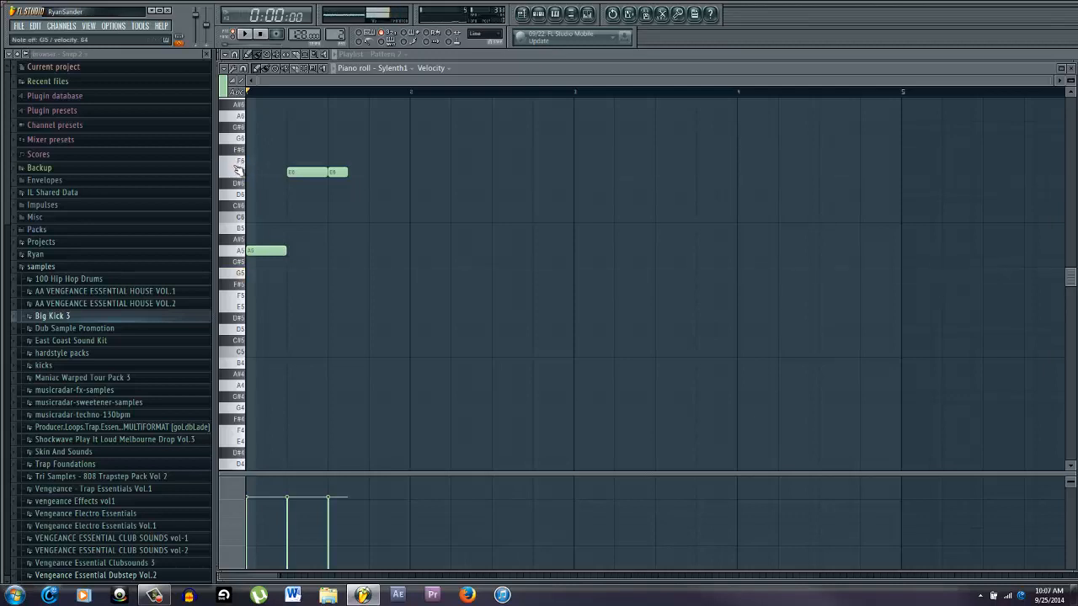
pyautogui.press('y')
pyautogui.press('o')
pyautogui.press('p')
pyautogui.press('p')
pyautogui.press('[')
pyautogui.press('p')
pyautogui.press('i')
pyautogui.press('o')
# Try a one-step F6 and a one-step E6 directly behind the second E6 note, and play the melody
pyautogui.click(352, 160)
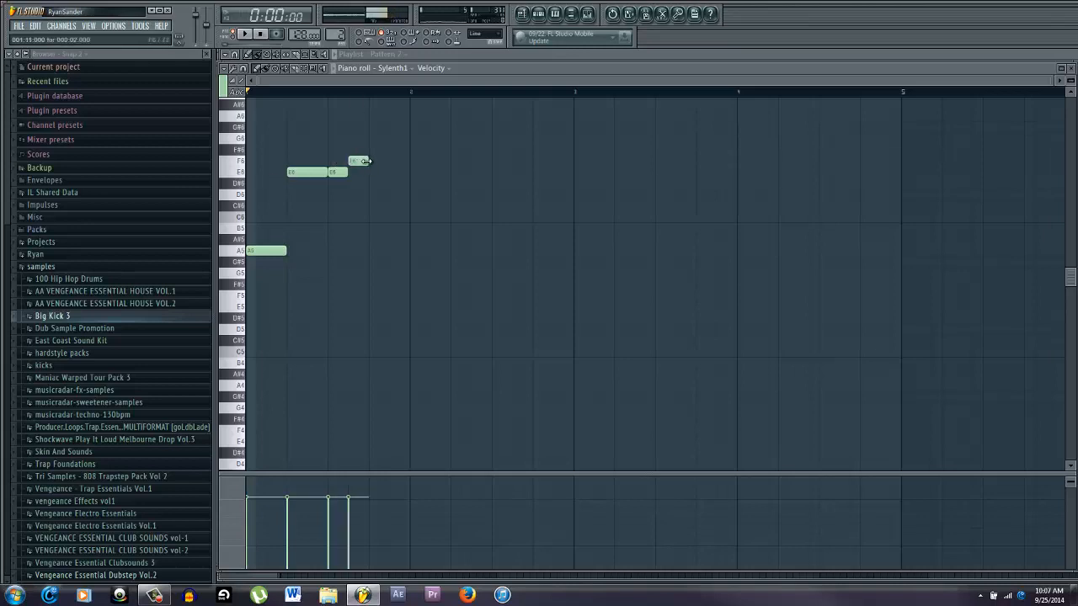
pyautogui.moveTo(364, 160); pyautogui.dragTo(357, 161)
pyautogui.click(363, 171)
pyautogui.press('space')
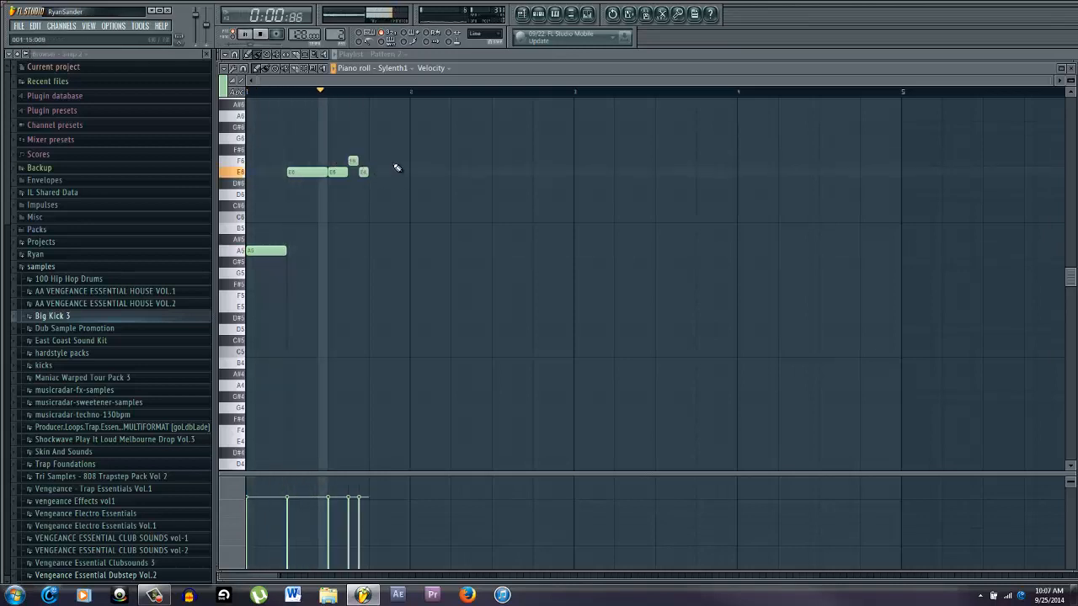
pyautogui.press('space')
# Shorten the second E6 note to one step and add a one-step F6 note directly after it
pyautogui.scroll(2, 349, 187)
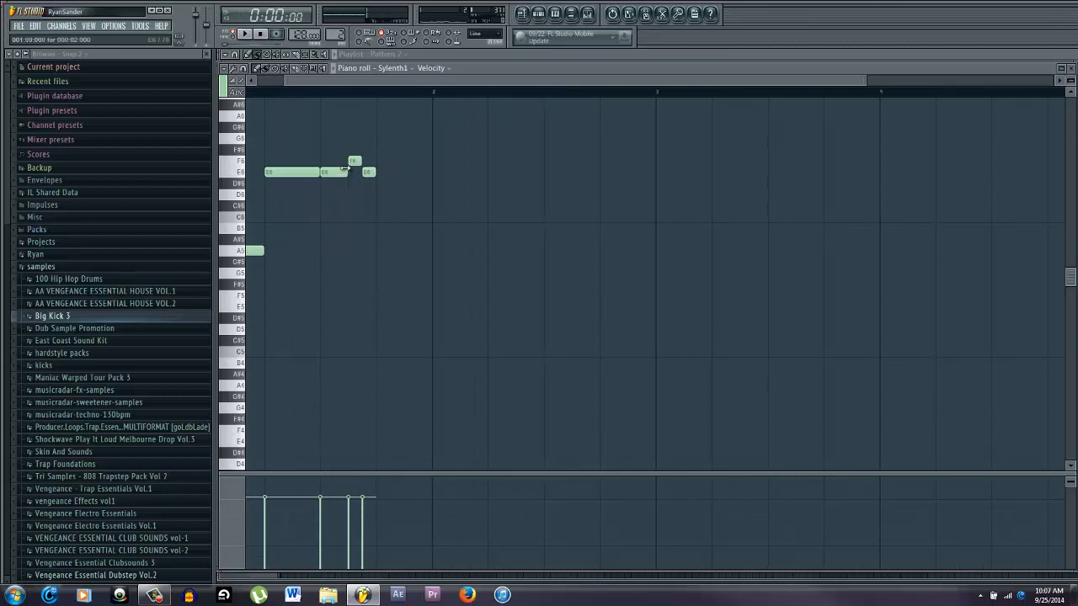
pyautogui.scroll(-2, 272, 252)
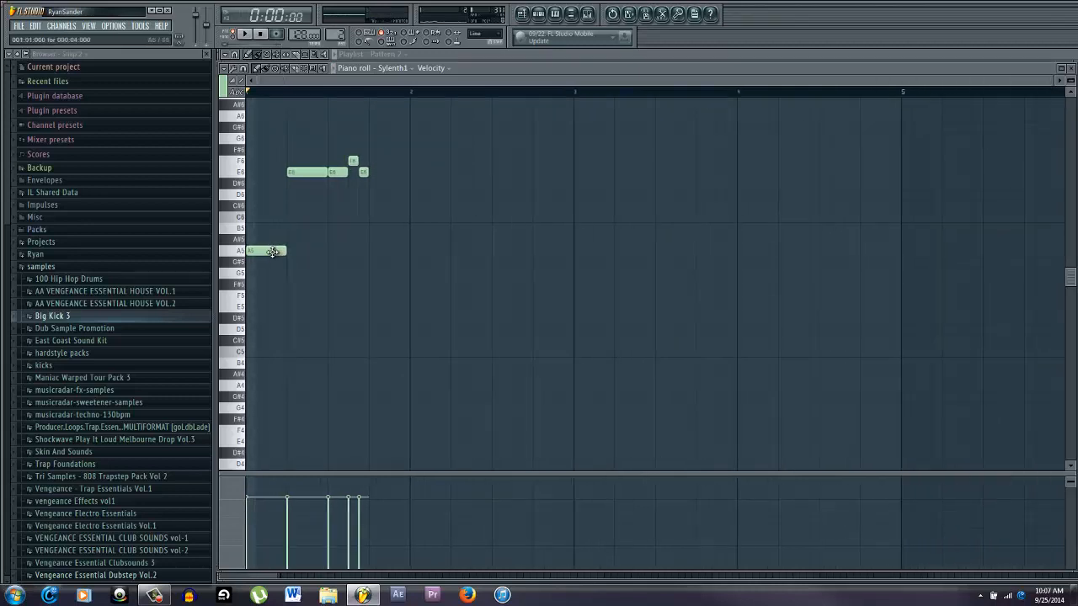
pyautogui.scroll(1, 272, 252)
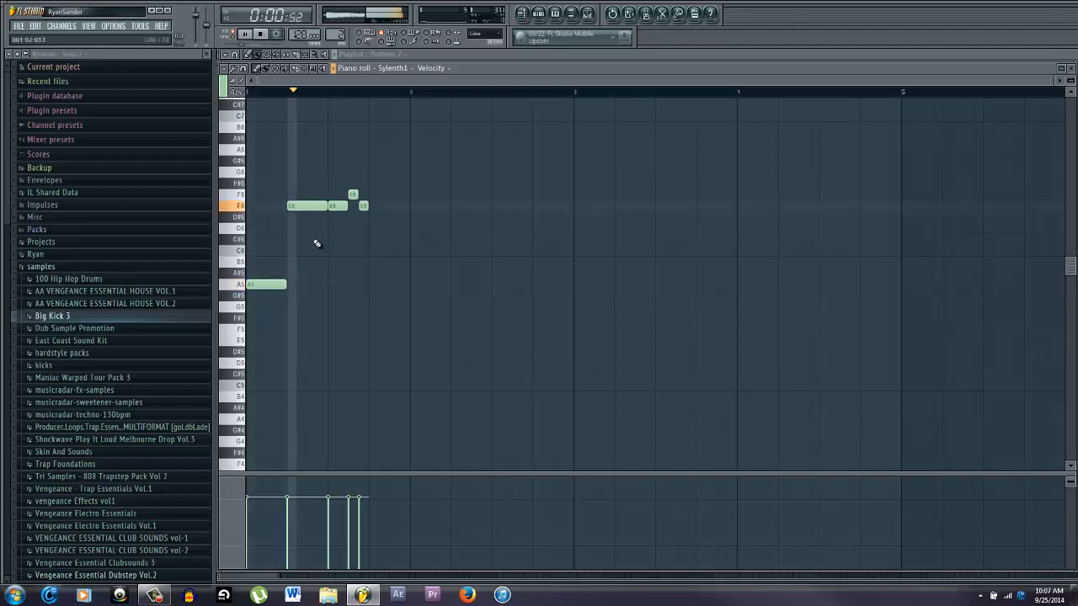
pyautogui.moveTo(346, 208); pyautogui.dragTo(338, 208)
pyautogui.click(342, 195)
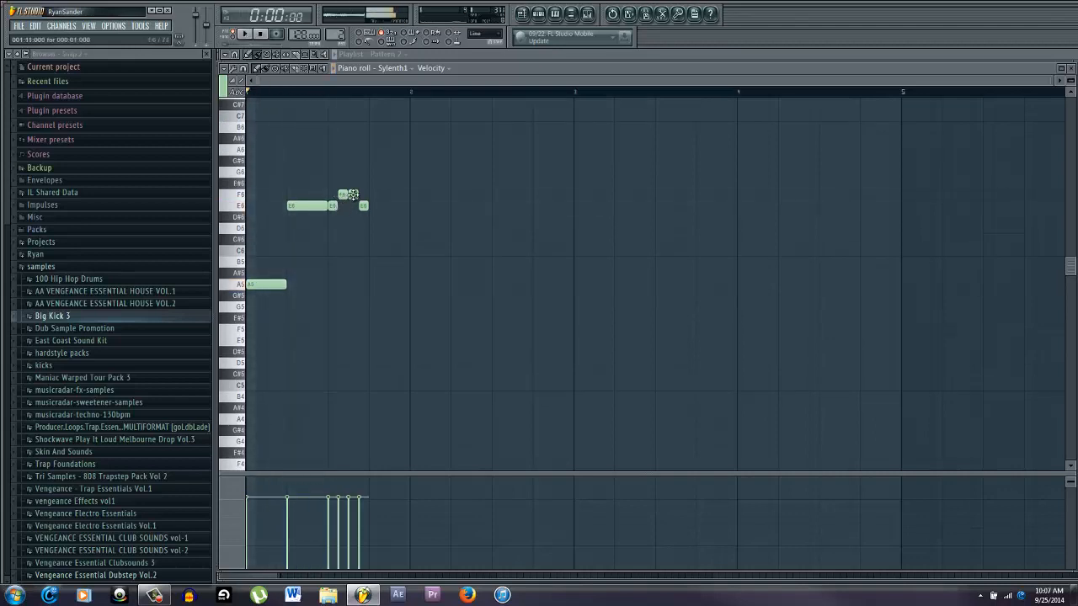
# Replace the trailing F6 and E6 notes with a single two-step E6 note, and play the melody
pyautogui.rightClick(352, 195)
pyautogui.rightClick(363, 206)
pyautogui.click(353, 205)
pyautogui.click(352, 205)
pyautogui.press('space')
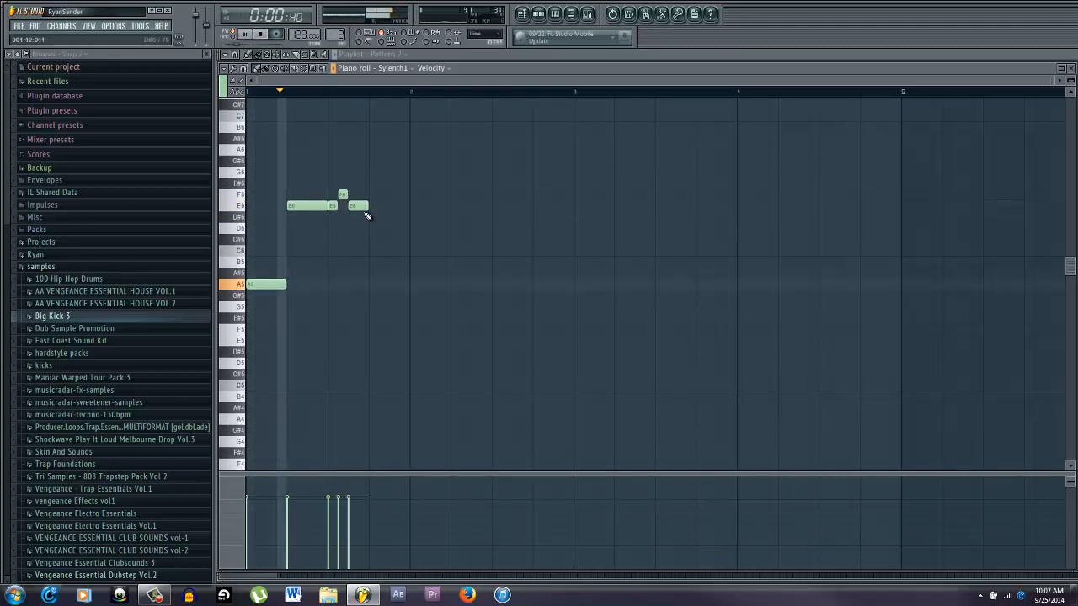
pyautogui.press('space')
# Add a D6 note on beat 4 of bar 1, lengthen it to one beat and play the melody
pyautogui.click(373, 228)
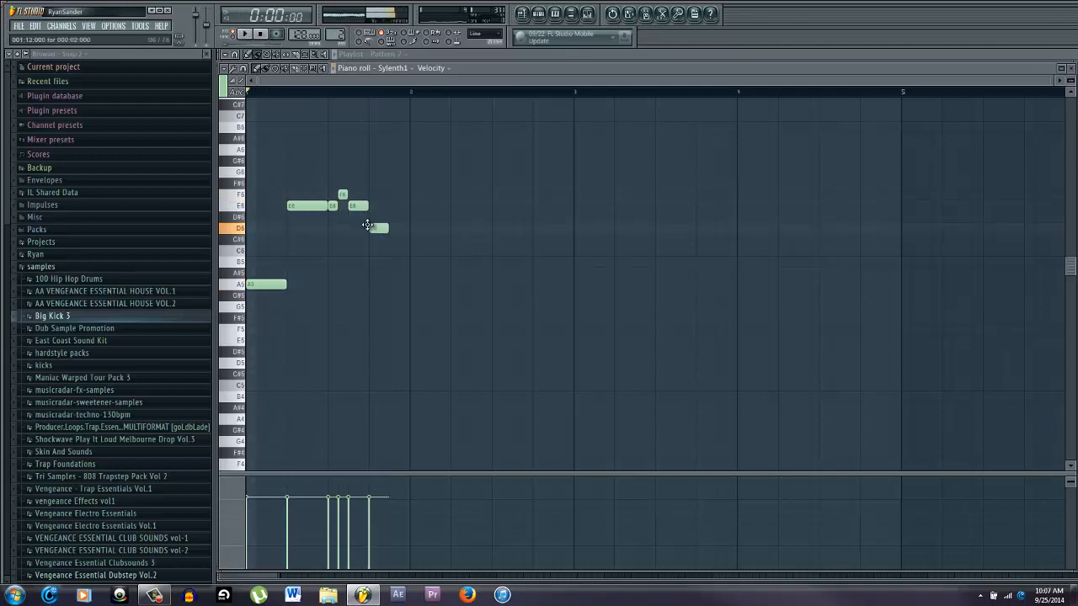
pyautogui.moveTo(388, 229); pyautogui.dragTo(401, 231)
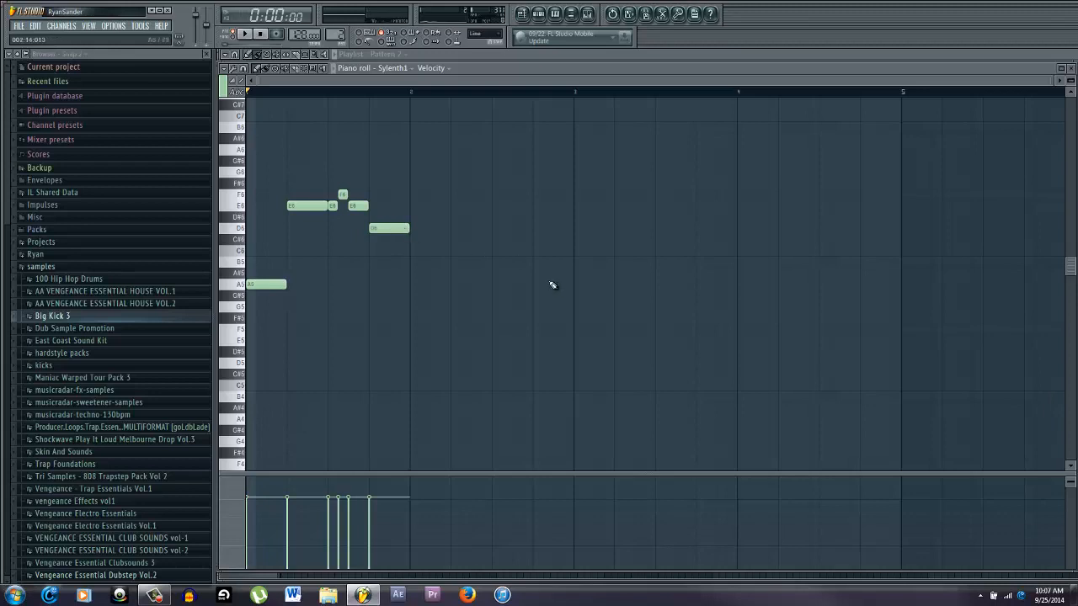
pyautogui.press('space')
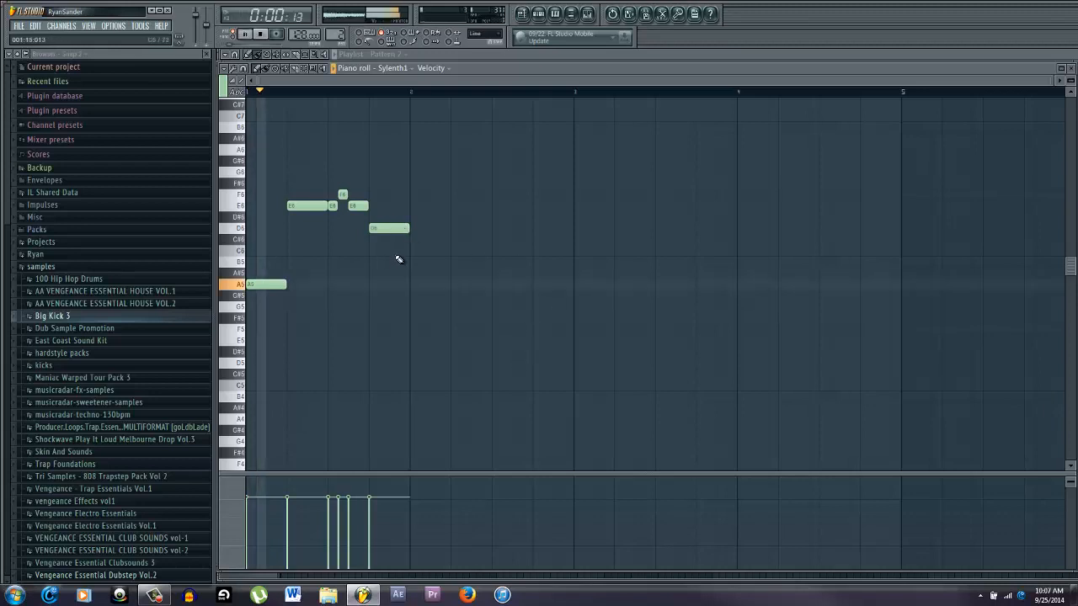
pyautogui.press('space')
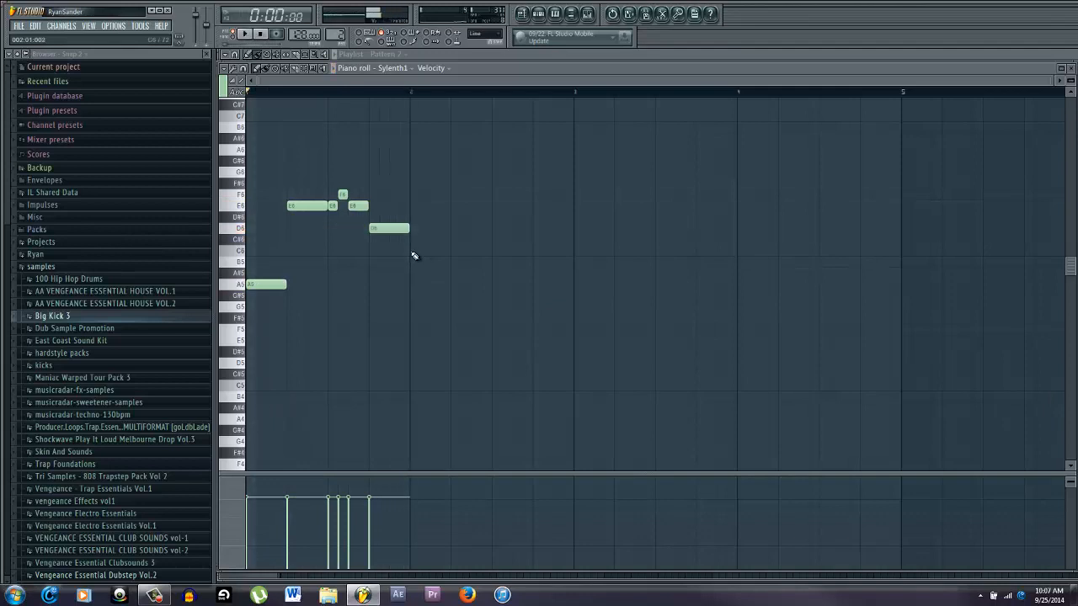
# Continue the melody in bar 2 with C6 notes of two, one and one steps, followed by two-step D6 and E6 notes
pyautogui.click(412, 251)
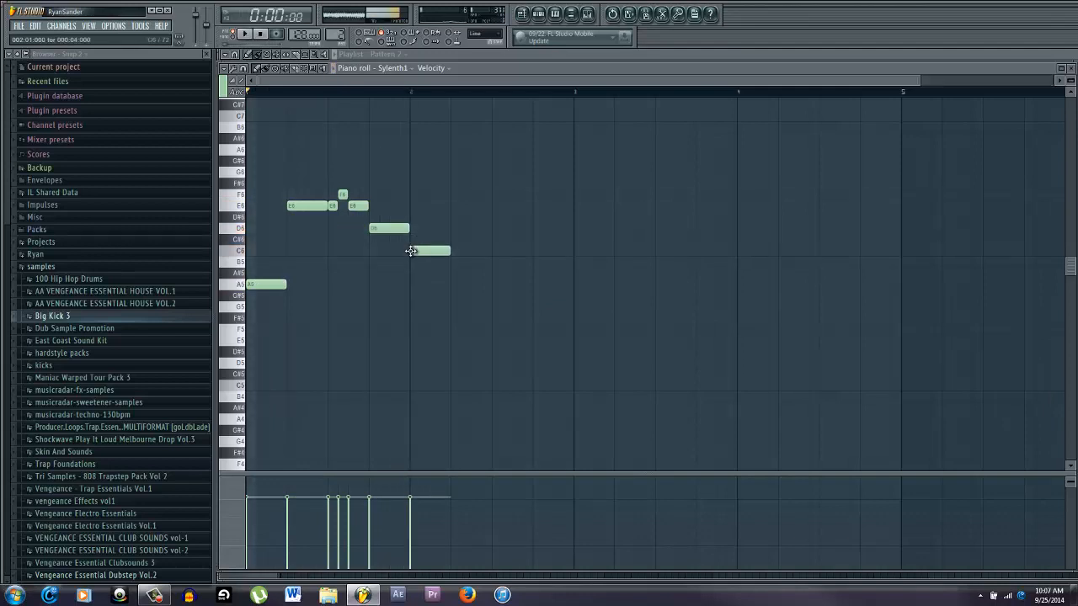
pyautogui.moveTo(448, 251)
pyautogui.mouseDown()
pyautogui.moveTo(424, 253)
pyautogui.moveTo(438, 251)
pyautogui.mouseUp()
pyautogui.click(432, 251)
pyautogui.click(442, 251)
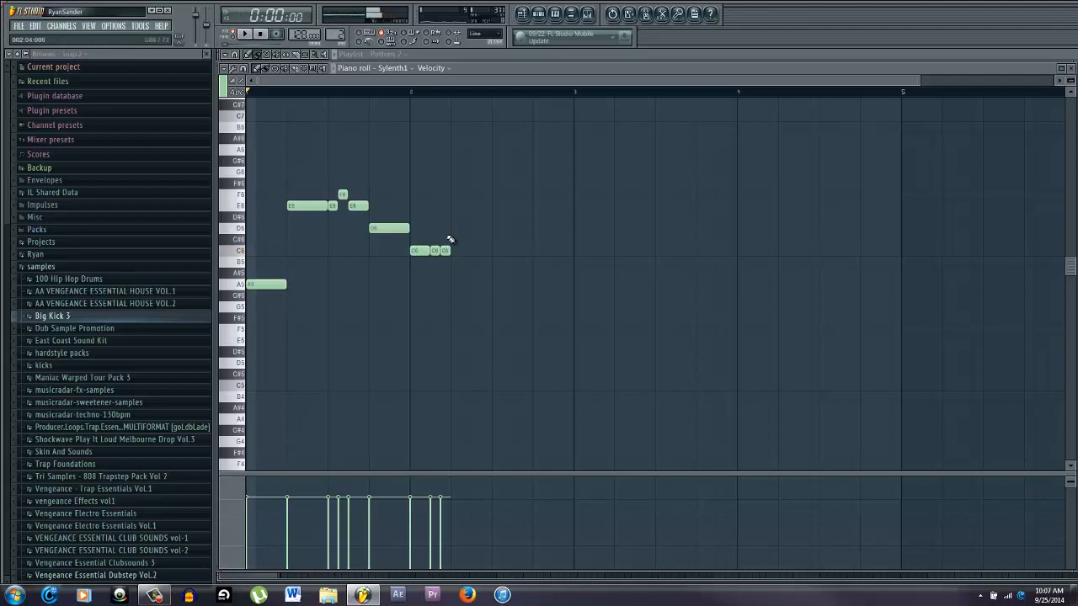
pyautogui.click(454, 229)
pyautogui.click(474, 207)
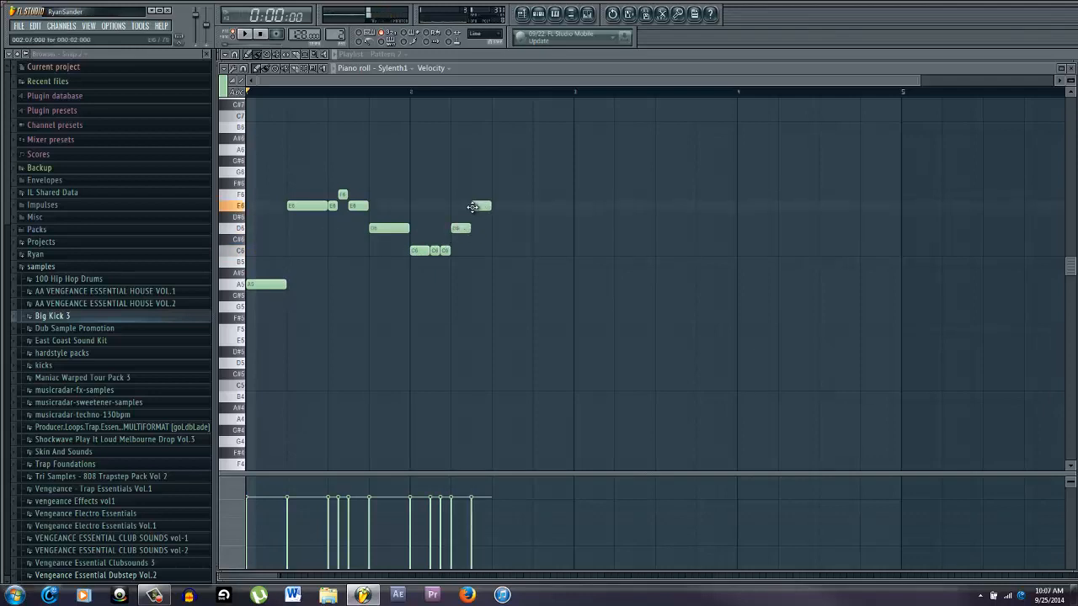
# Finish bar 2 with a one-beat B5 note on beat 3 and a one-beat C6 note on beat 4, and play the melody
pyautogui.click(494, 263)
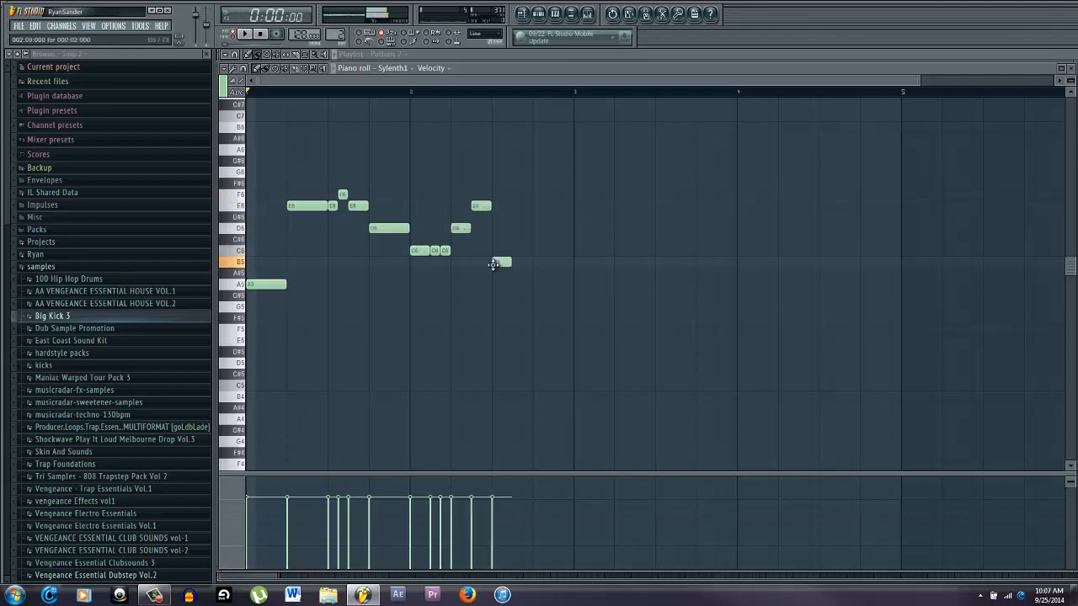
pyautogui.click(532, 250)
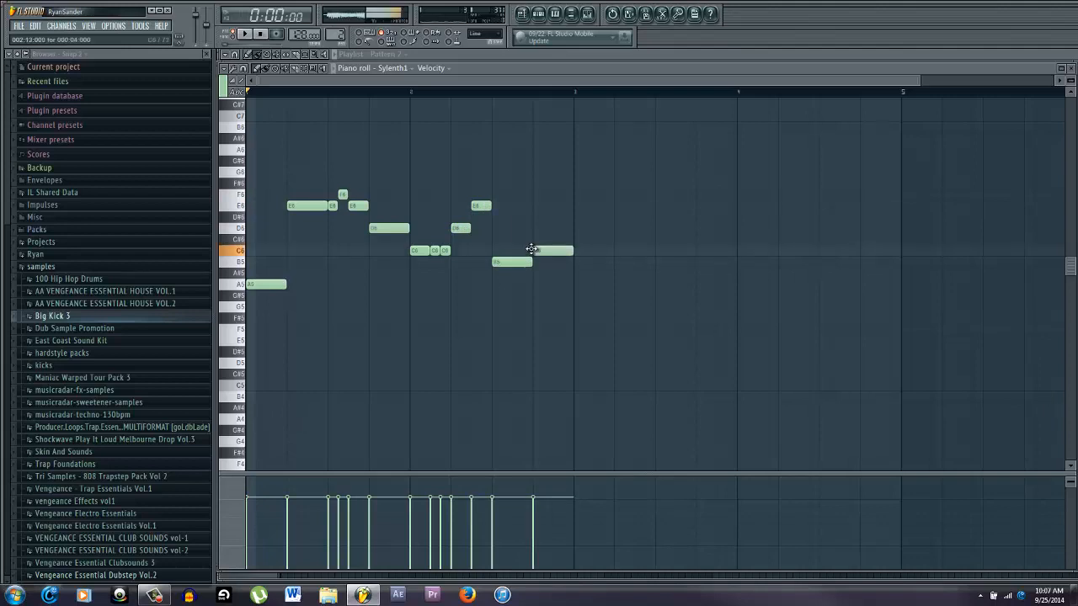
pyautogui.press('space')
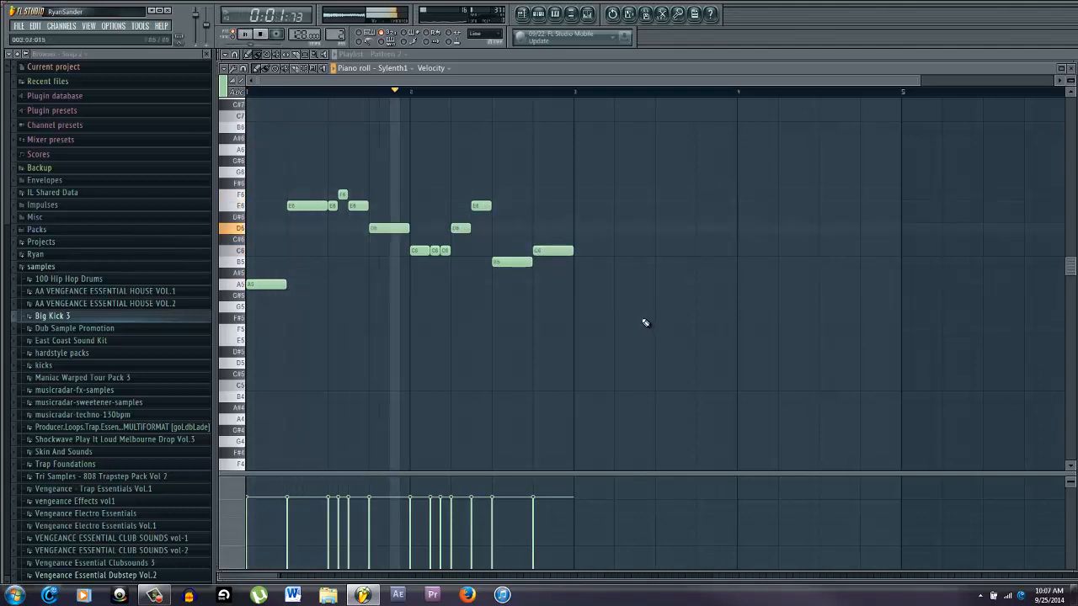
pyautogui.press('space')
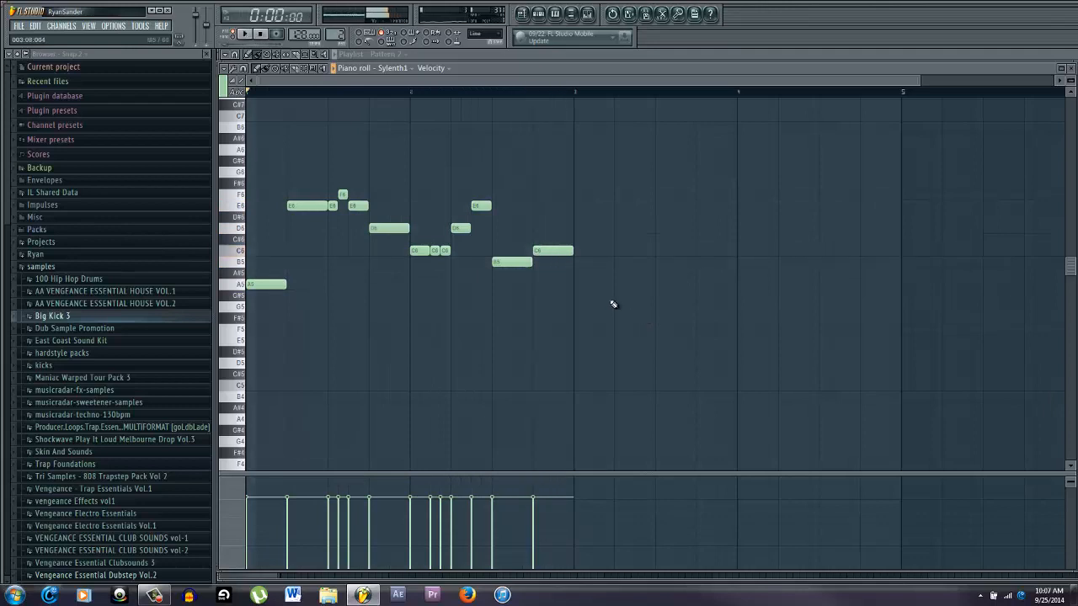
# Duplicate the whole two-bar melody into bars 3 and 4 and play the result
pyautogui.click(584, 285)
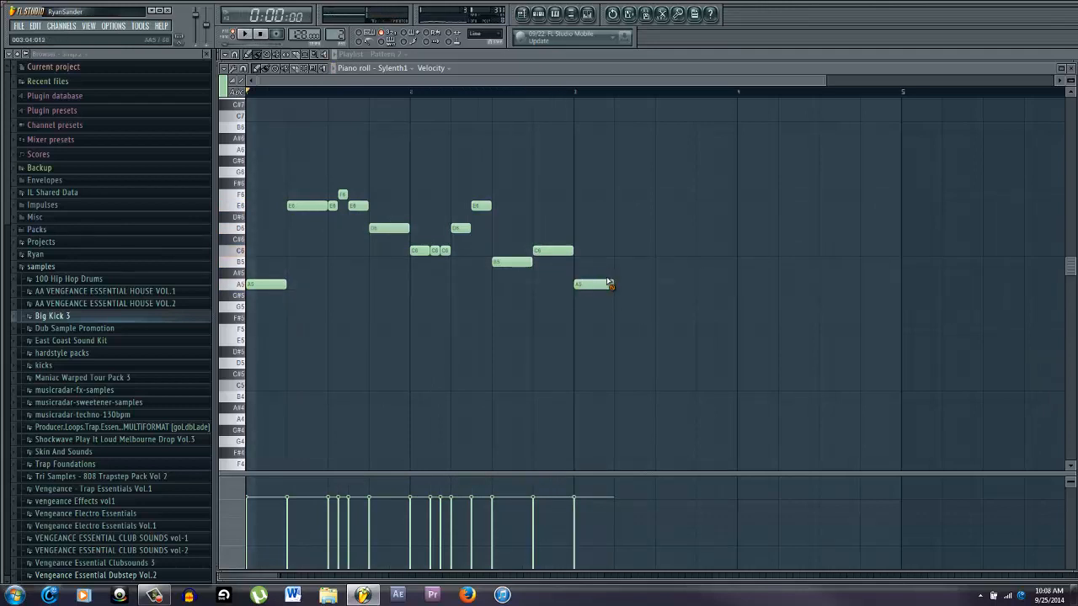
pyautogui.rightClick(607, 283)
pyautogui.moveTo(619, 322); pyautogui.dragTo(227, 96)
pyautogui.moveTo(269, 312)
pyautogui.mouseDown()
pyautogui.moveTo(608, 300)
pyautogui.moveTo(595, 313)
pyautogui.mouseUp()
pyautogui.keyDown('ctrl'); pyautogui.click(564, 358); pyautogui.keyUp('ctrl')
pyautogui.press('space')
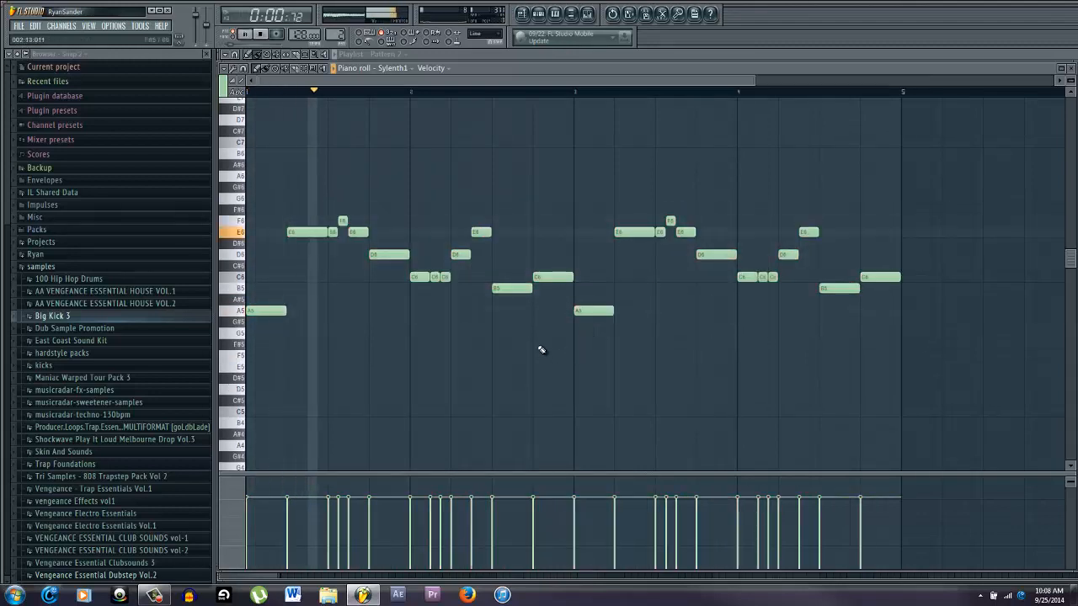
pyautogui.scroll(-3, 539, 349)
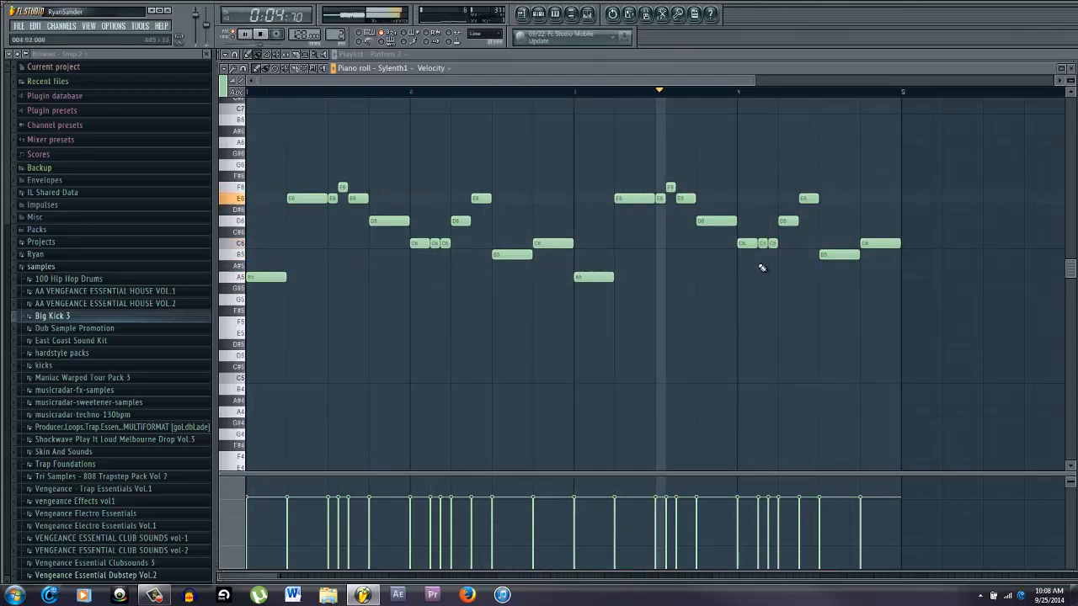
# Delete the final one-beat B5 and C6 notes in bar 4 and stop playback
pyautogui.rightClick(842, 254)
pyautogui.rightClick(874, 244)
pyautogui.press('space')
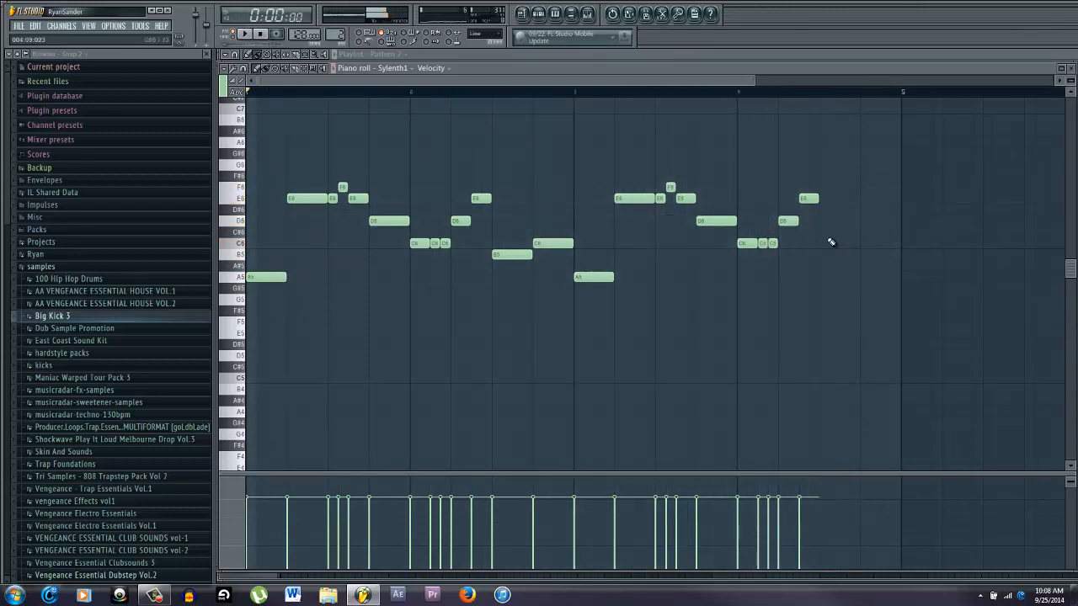
# Fill beats 3 and 4 of bar 4 with two-step C6, D6, B5 and C6 notes, and play the melody
pyautogui.click(819, 242)
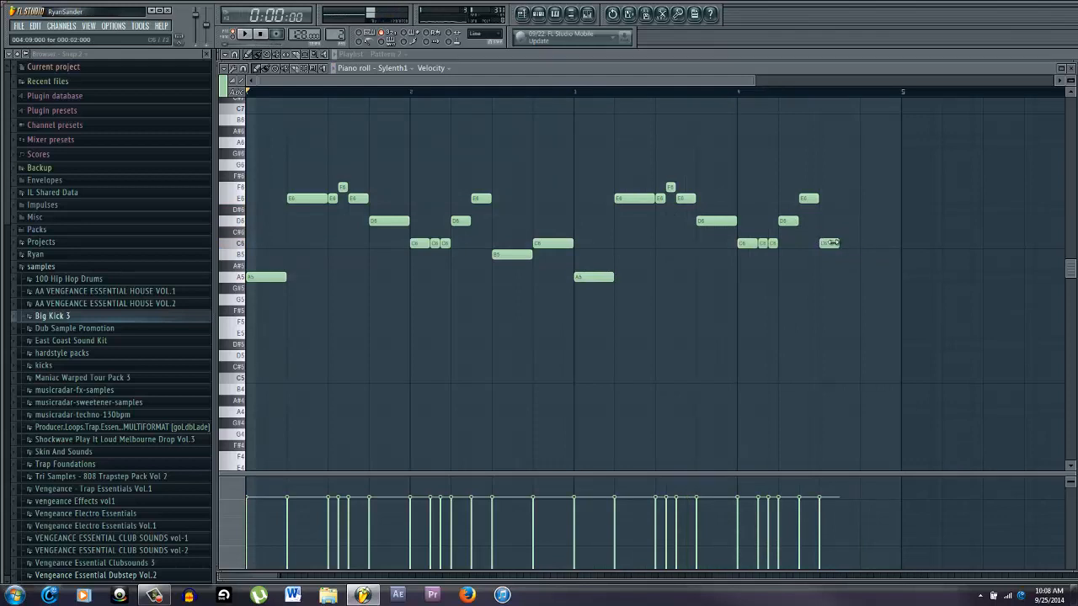
pyautogui.doubleClick(830, 245)
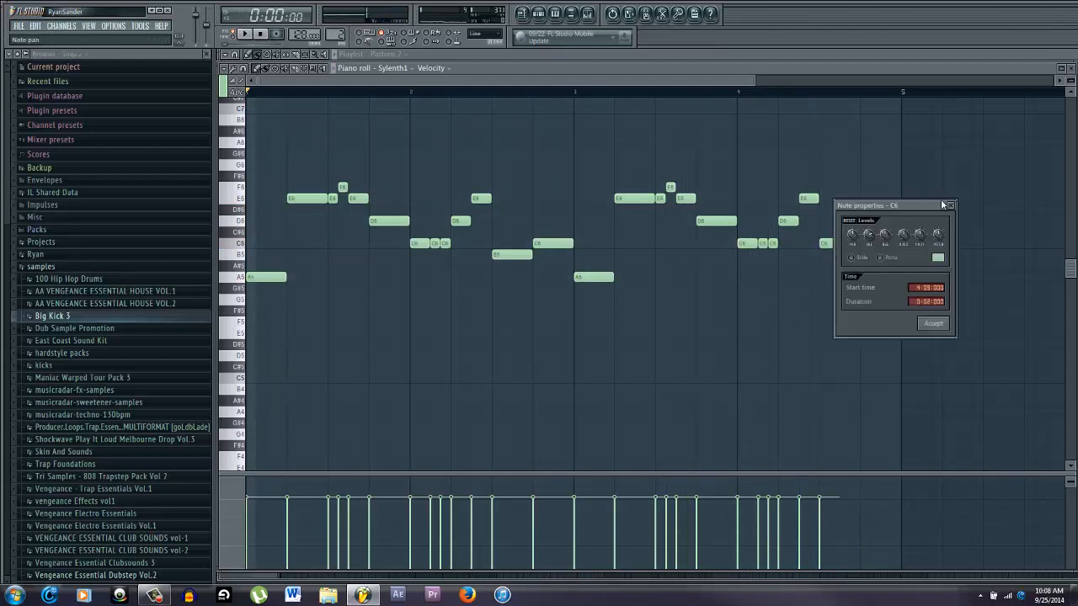
pyautogui.click(951, 206)
pyautogui.moveTo(832, 250); pyautogui.dragTo(863, 282)
pyautogui.click(841, 244)
pyautogui.click(861, 267)
pyautogui.rightClick(870, 279)
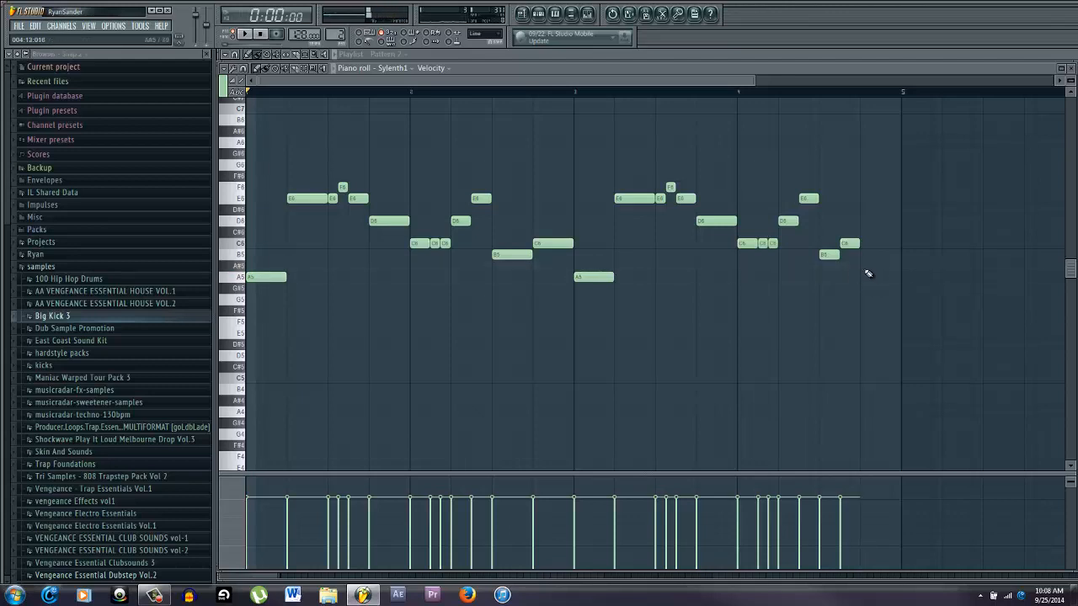
pyautogui.moveTo(821, 254); pyautogui.dragTo(845, 225)
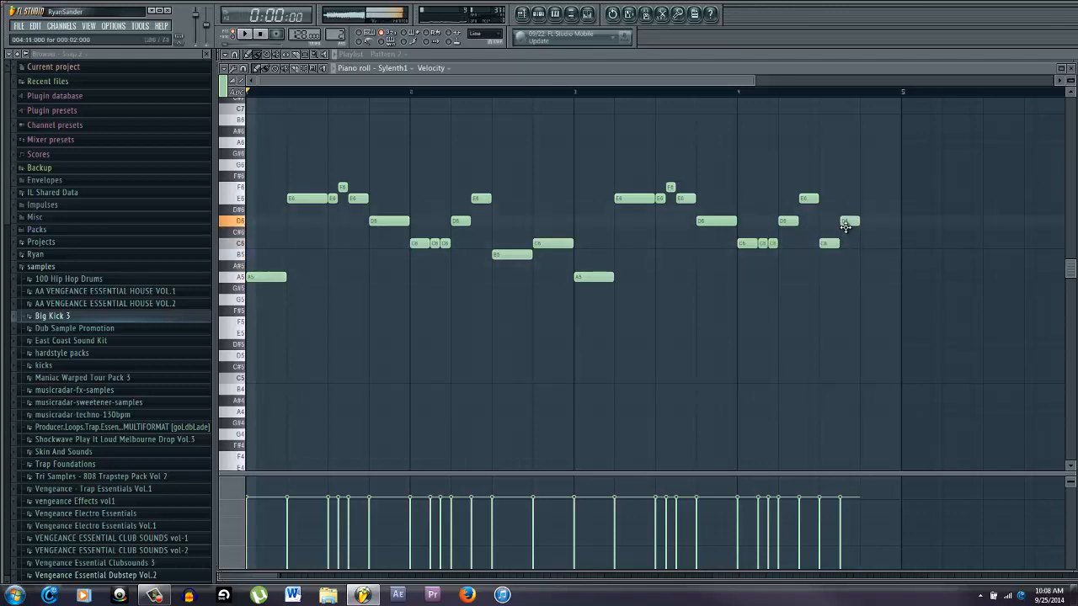
pyautogui.moveTo(864, 261); pyautogui.dragTo(862, 247)
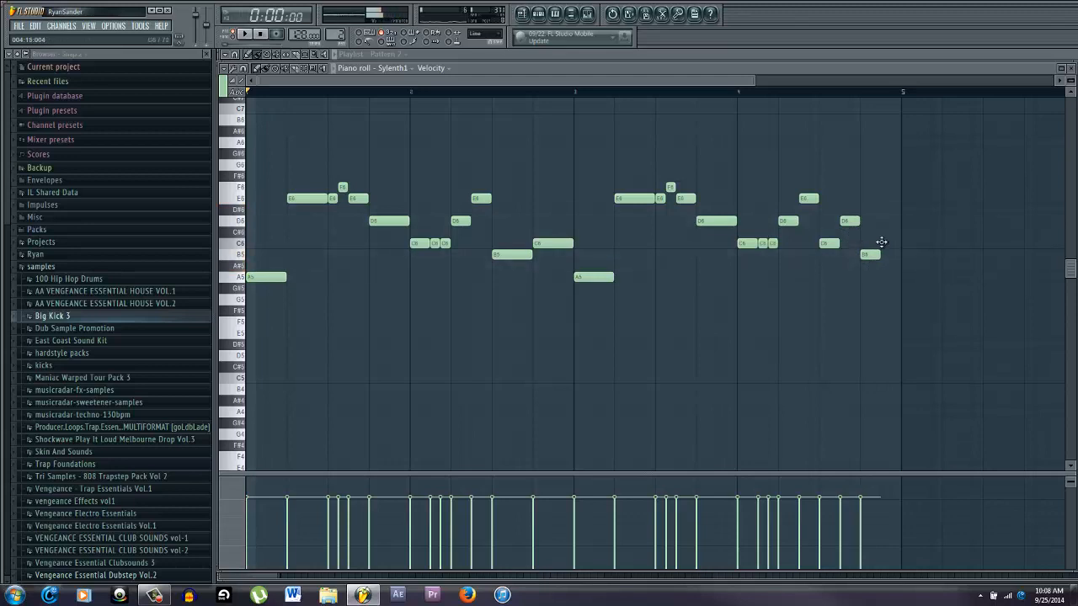
pyautogui.press('space')
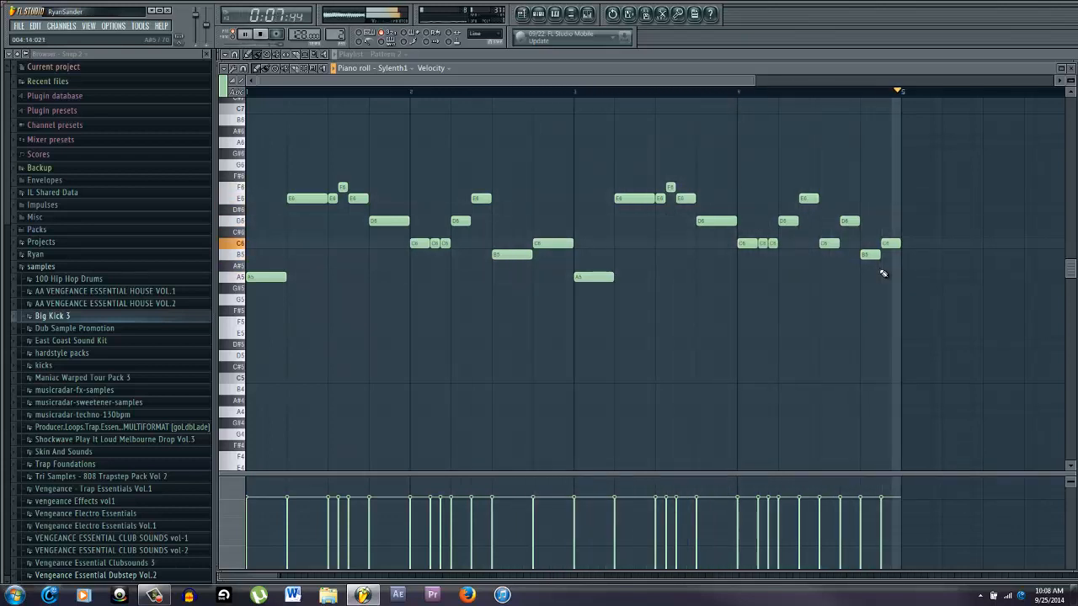
pyautogui.press('space')
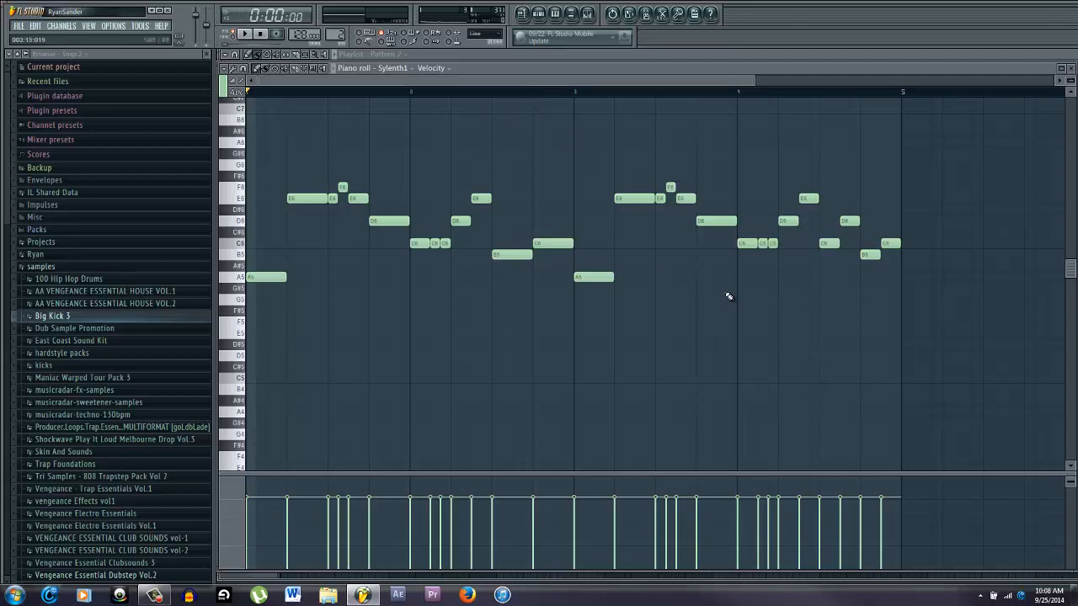
pyautogui.scroll(-3, 727, 291)
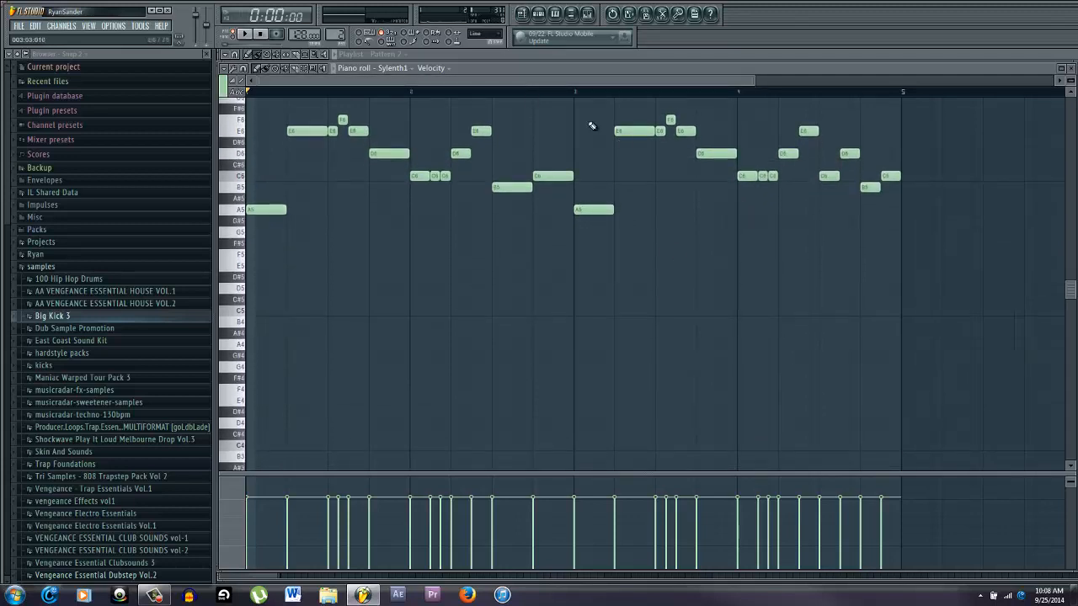
pyautogui.click(645, 92)
pyautogui.click(671, 92)
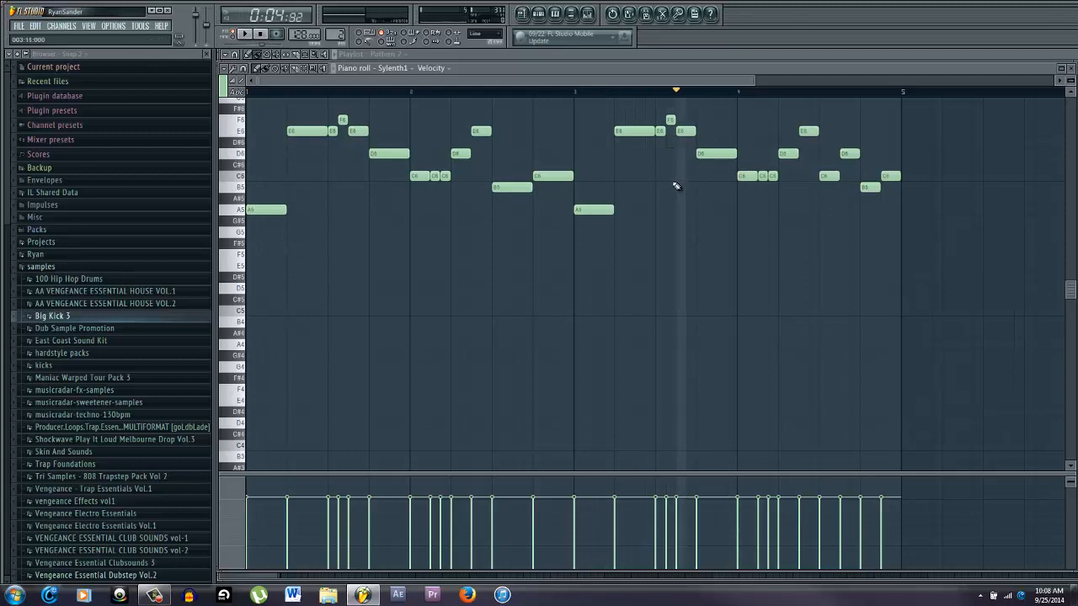
pyautogui.moveTo(671, 92); pyautogui.dragTo(193, 96)
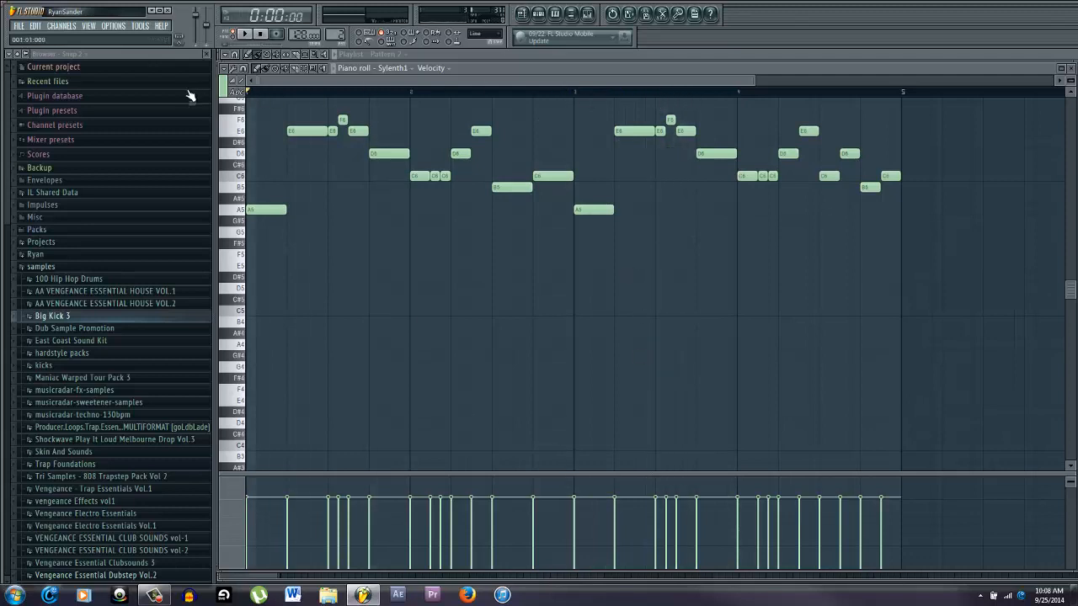
pyautogui.scroll(-3, 247, 192)
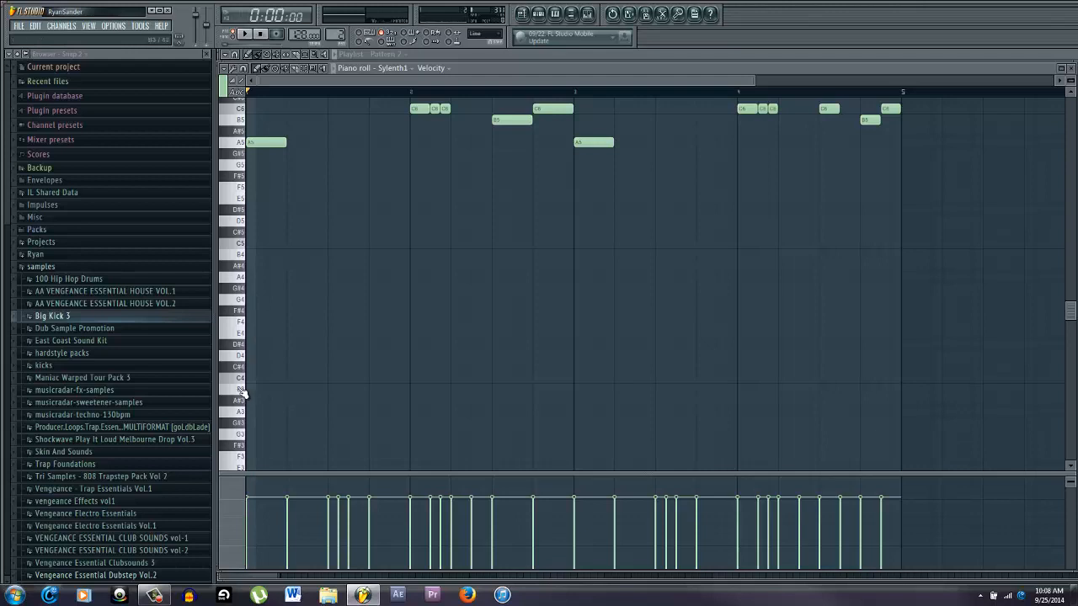
pyautogui.scroll(3, 303, 341)
pyautogui.scroll(-3, 282, 326)
pyautogui.scroll(3, 253, 290)
pyautogui.scroll(-1, 252, 303)
pyautogui.click(255, 311)
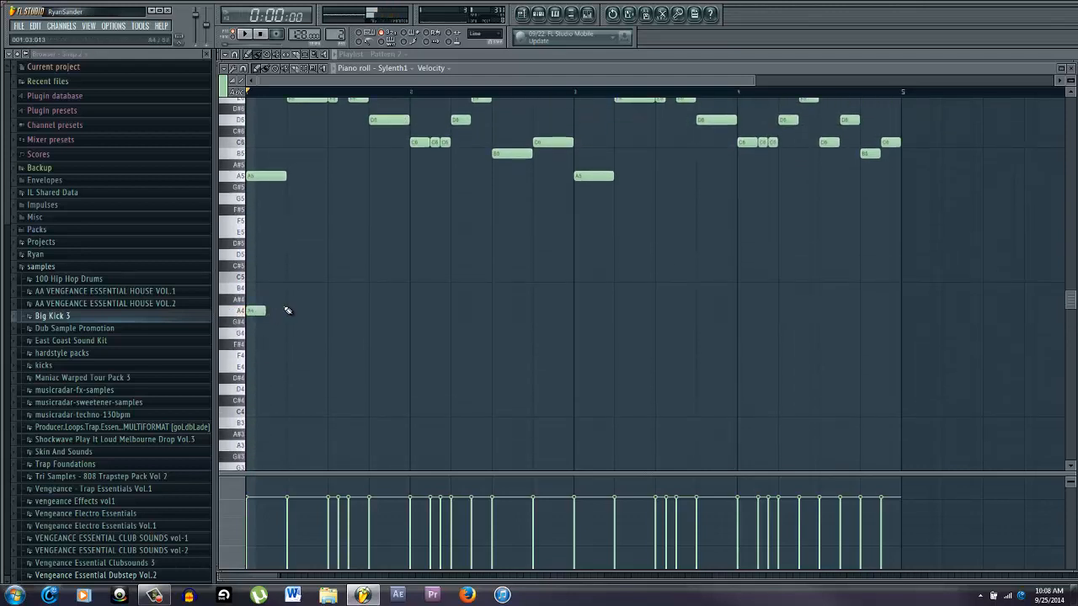
pyautogui.scroll(2, 284, 324)
pyautogui.scroll(-3, 273, 311)
pyautogui.rightClick(257, 275)
pyautogui.scroll(-1, 315, 301)
# Duplicate the bar 1 melody notes one octave lower, keeping the originals in place
pyautogui.scroll(2, 315, 303)
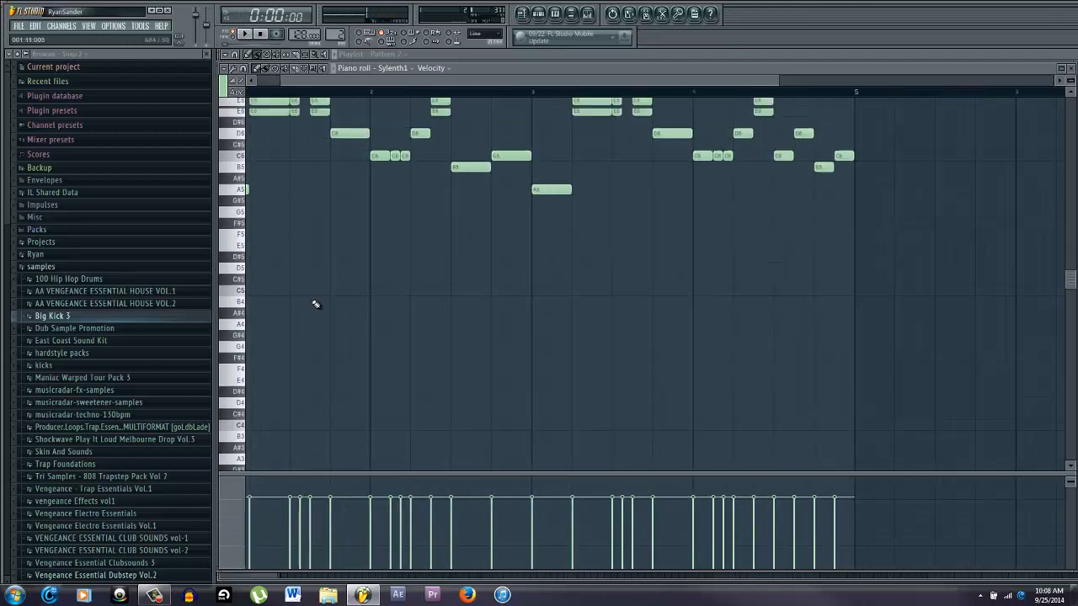
pyautogui.scroll(4, 315, 305)
pyautogui.scroll(-2, 315, 305)
pyautogui.moveTo(343, 316); pyautogui.dragTo(255, 101)
pyautogui.scroll(-2, 267, 294)
pyautogui.moveTo(253, 241); pyautogui.dragTo(207, 366)
pyautogui.click(349, 409)
pyautogui.scroll(2, 251, 373)
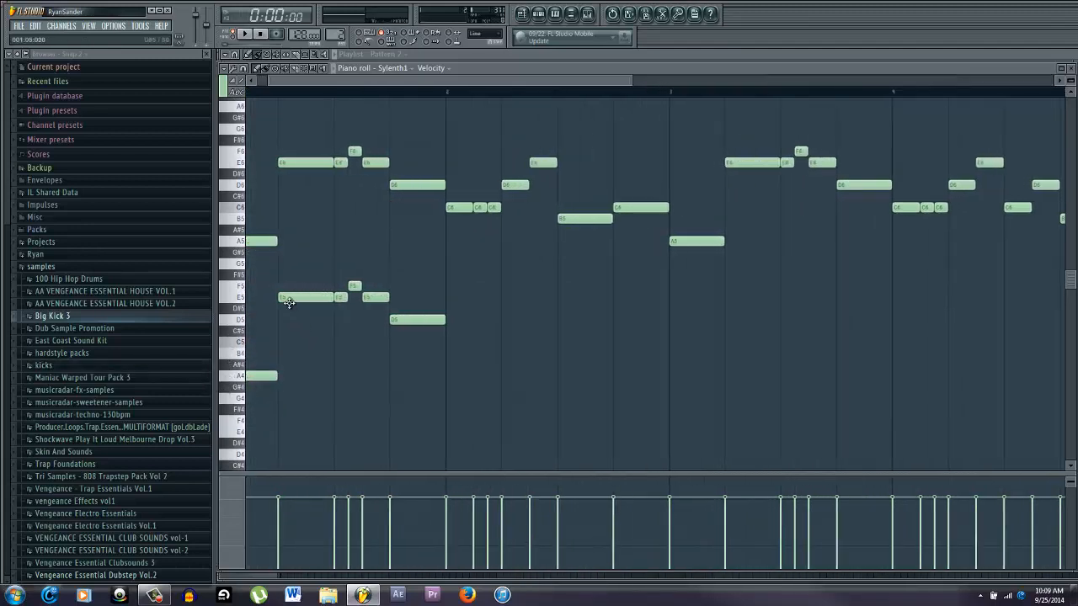
# Move all the lower copies in bar 1 onto A4 to form a bass line, and play it
pyautogui.moveTo(296, 354); pyautogui.dragTo(287, 375)
pyautogui.rightClick(293, 375)
pyautogui.moveTo(302, 296); pyautogui.dragTo(305, 375)
pyautogui.moveTo(389, 313)
pyautogui.mouseDown()
pyautogui.moveTo(335, 283)
pyautogui.moveTo(341, 375)
pyautogui.moveTo(354, 375)
pyautogui.mouseUp()
pyautogui.click(358, 362)
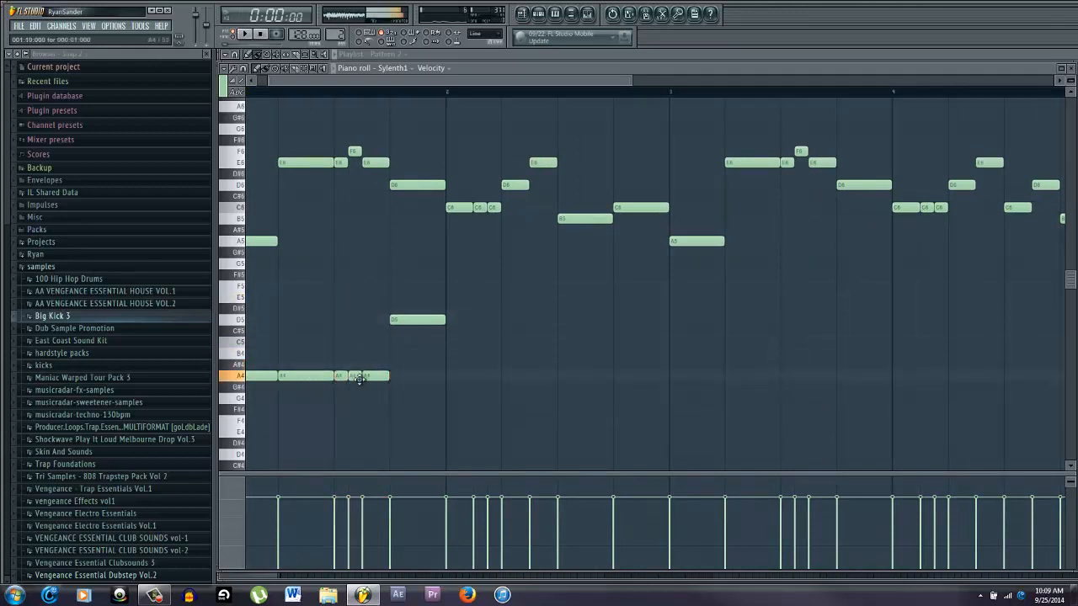
pyautogui.moveTo(410, 325); pyautogui.dragTo(410, 382)
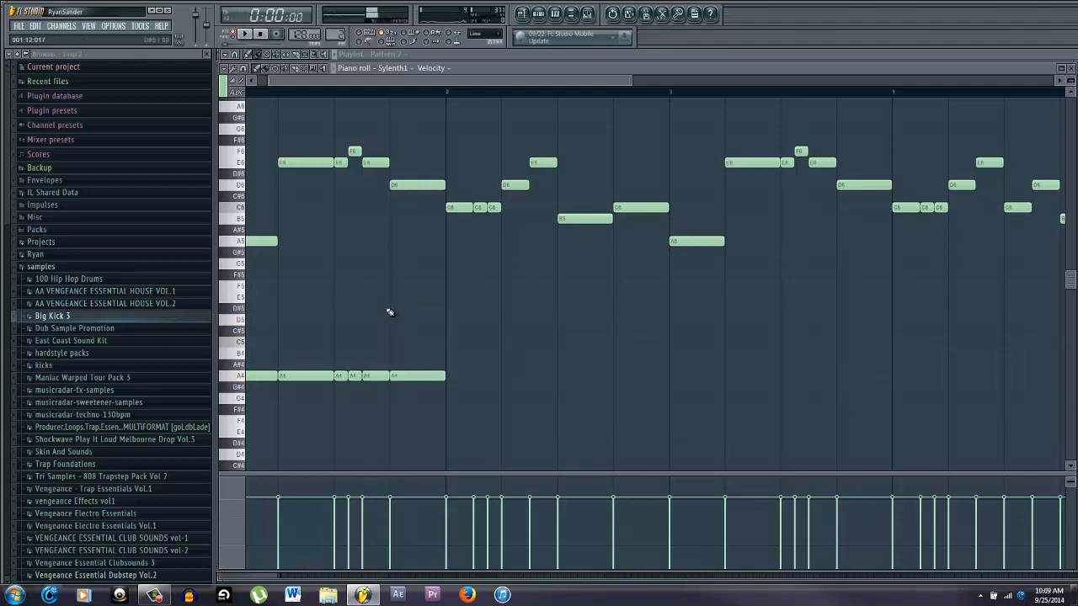
pyautogui.press('space')
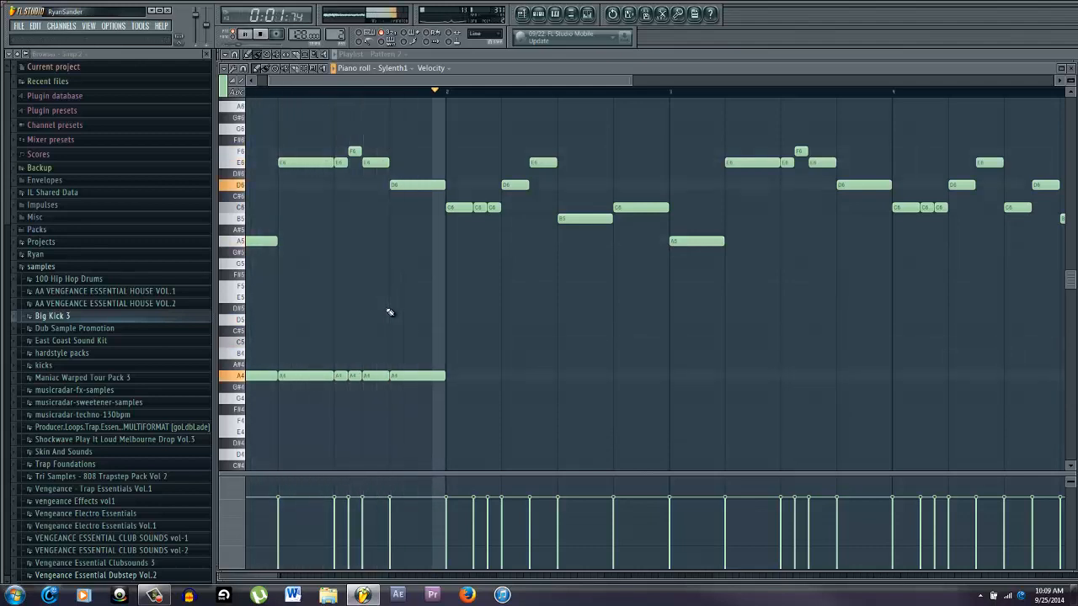
pyautogui.press('space')
# Duplicate the bar 2 melody notes below the melody and set the three opening copies to G4
pyautogui.moveTo(634, 255); pyautogui.dragTo(454, 146)
pyautogui.moveTo(453, 210); pyautogui.dragTo(447, 423)
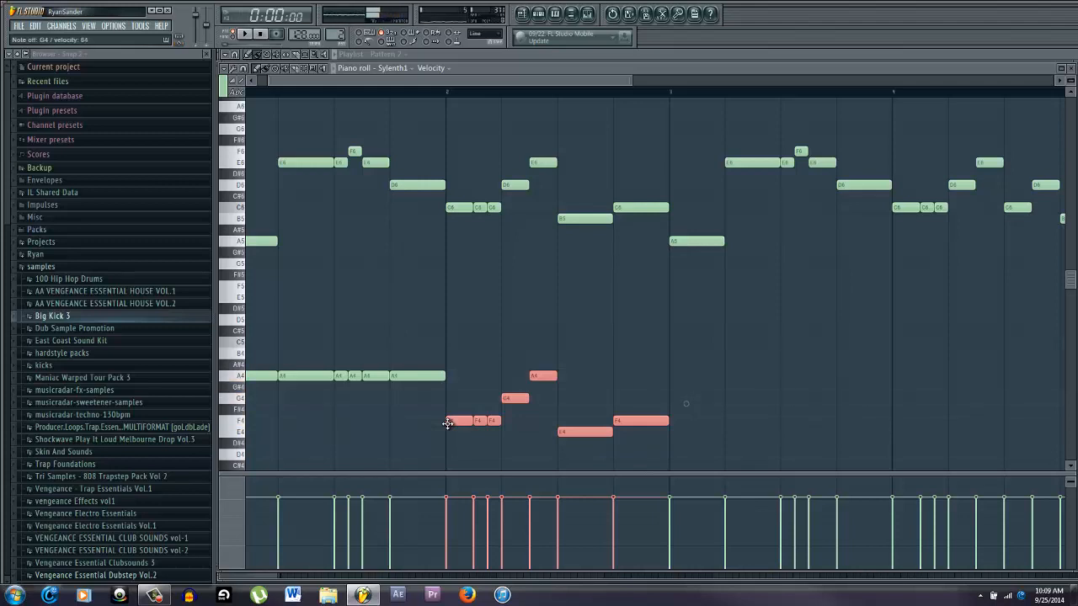
pyautogui.moveTo(500, 447); pyautogui.dragTo(447, 403)
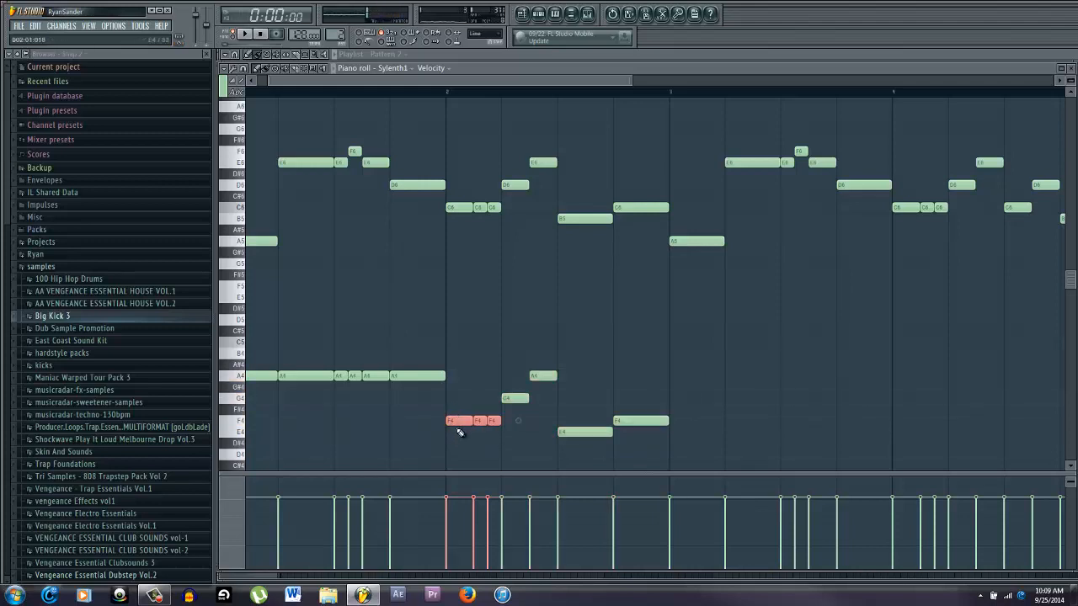
pyautogui.click(463, 431)
pyautogui.rightClick(468, 432)
pyautogui.moveTo(492, 437); pyautogui.dragTo(451, 399)
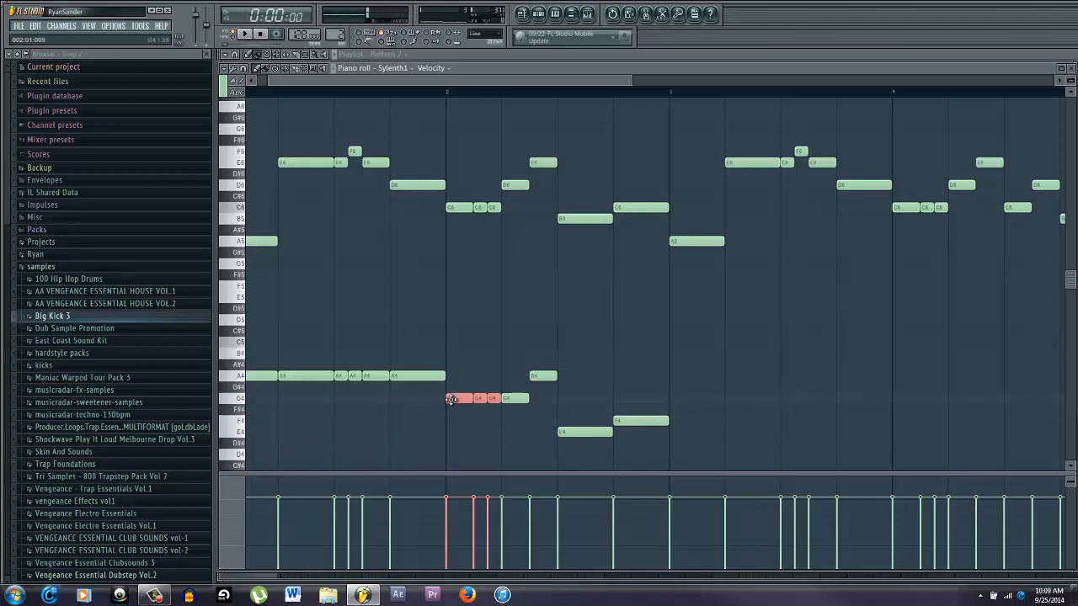
# Move the remaining lower copies in bar 2 onto G4
pyautogui.click(540, 411)
pyautogui.moveTo(538, 373); pyautogui.dragTo(524, 400)
pyautogui.moveTo(570, 432); pyautogui.dragTo(570, 392)
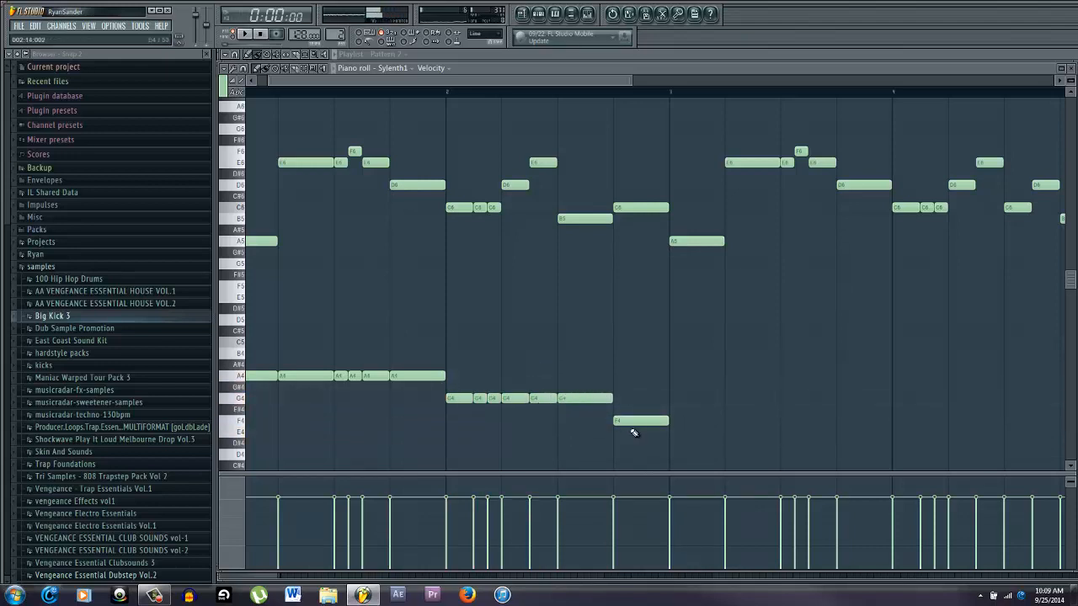
pyautogui.moveTo(630, 421); pyautogui.dragTo(626, 392)
# Duplicate the two-bar bass line into bars 3 and 4, lowered so that the bar 3 notes sit on D4
pyautogui.scroll(-4, 684, 396)
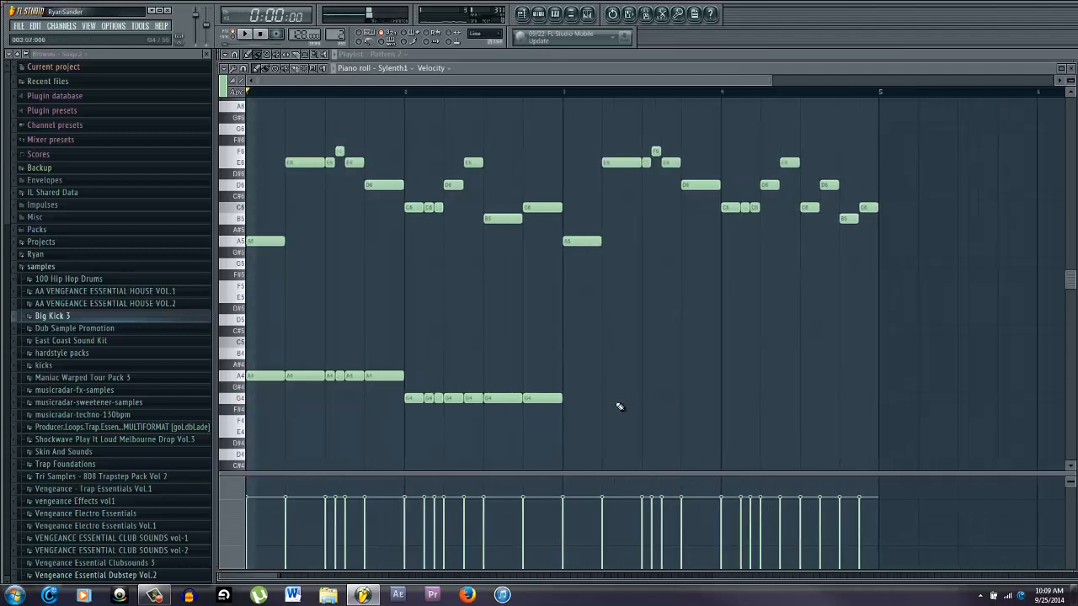
pyautogui.moveTo(492, 409); pyautogui.dragTo(468, 433)
pyautogui.scroll(2, 471, 425)
pyautogui.scroll(-3, 473, 425)
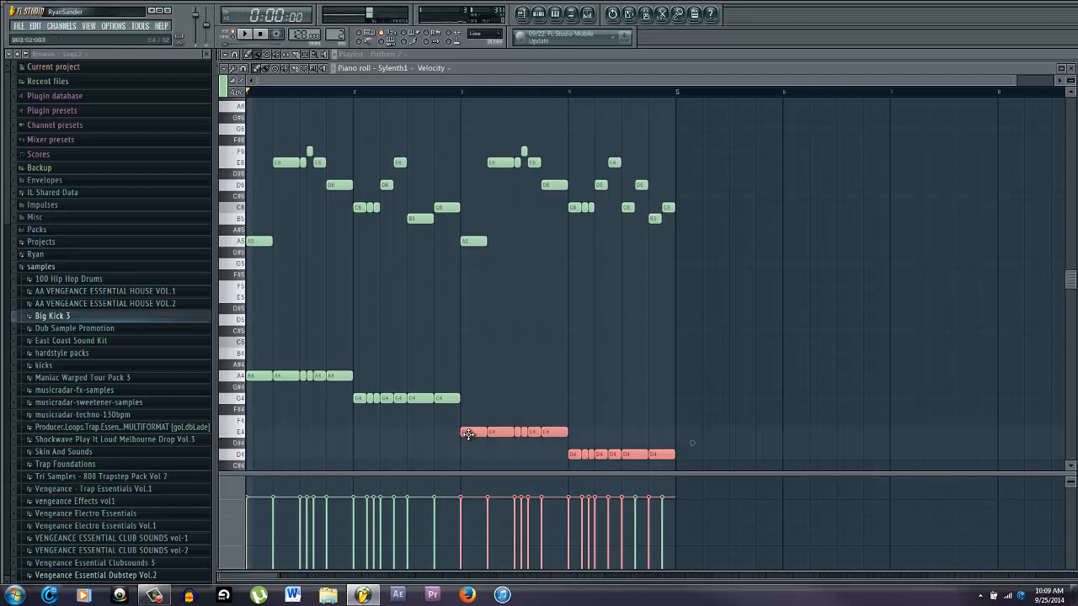
pyautogui.moveTo(468, 435); pyautogui.dragTo(469, 455)
# Move all the bass notes in bar 4 up to F4
pyautogui.scroll(-3, 589, 394)
pyautogui.moveTo(712, 387); pyautogui.dragTo(575, 319)
pyautogui.click(595, 376)
pyautogui.scroll(2, 685, 337)
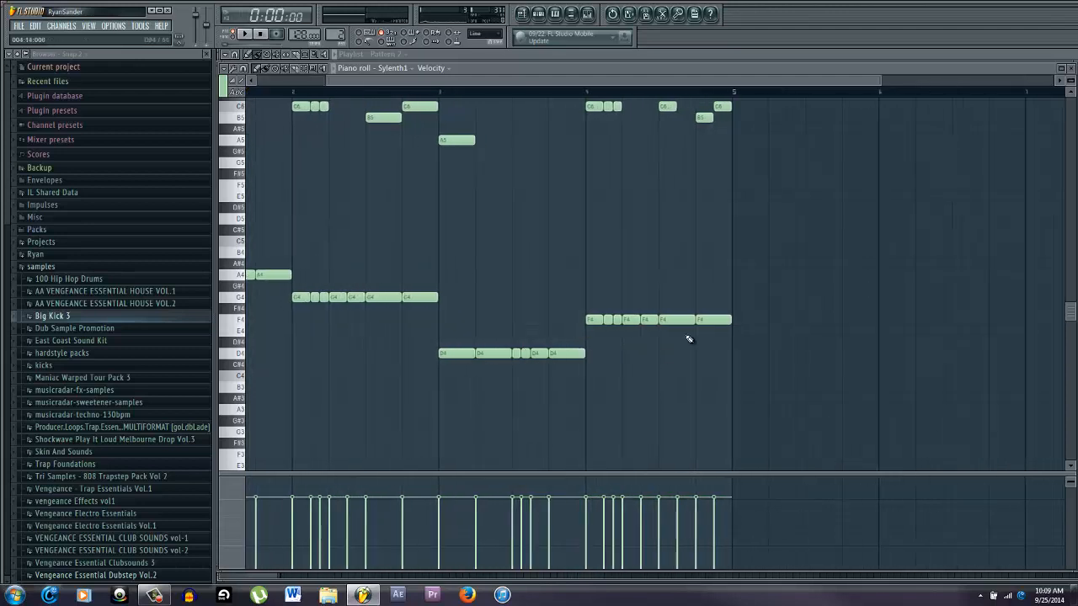
# Divide the last two one-beat F4 notes in bar 4 into two-step notes matching the melody's rhythm, and play the pattern
pyautogui.scroll(3, 673, 269)
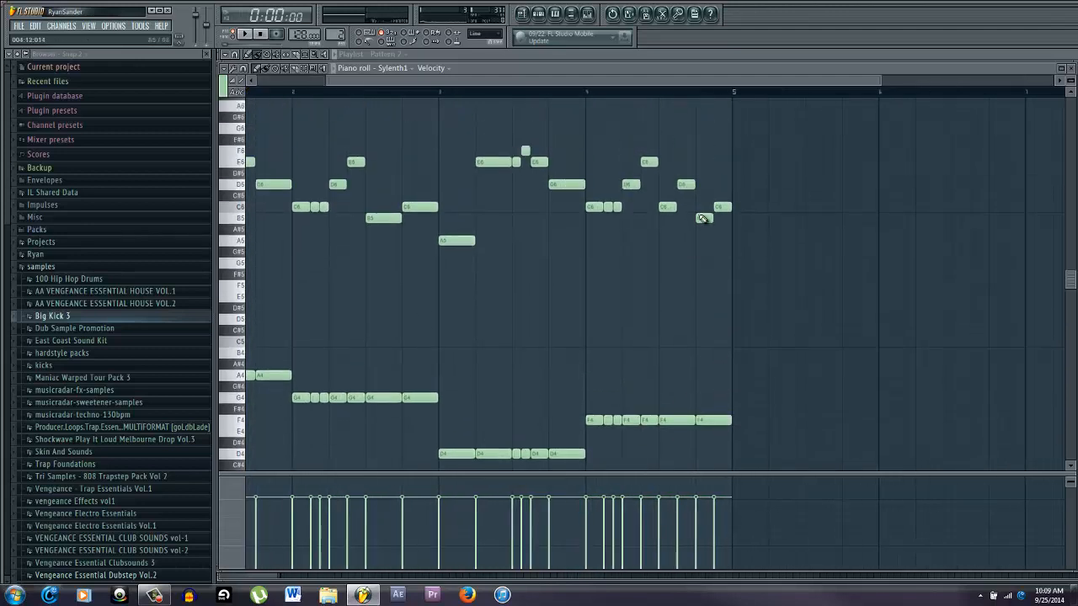
pyautogui.click(680, 421)
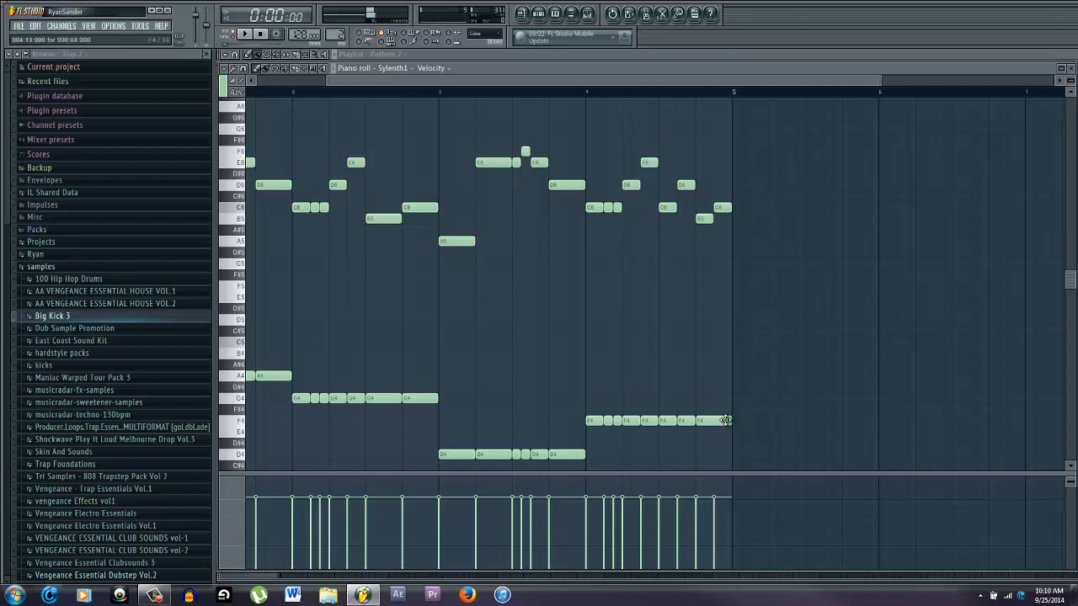
pyautogui.click(720, 421)
pyautogui.press('space')
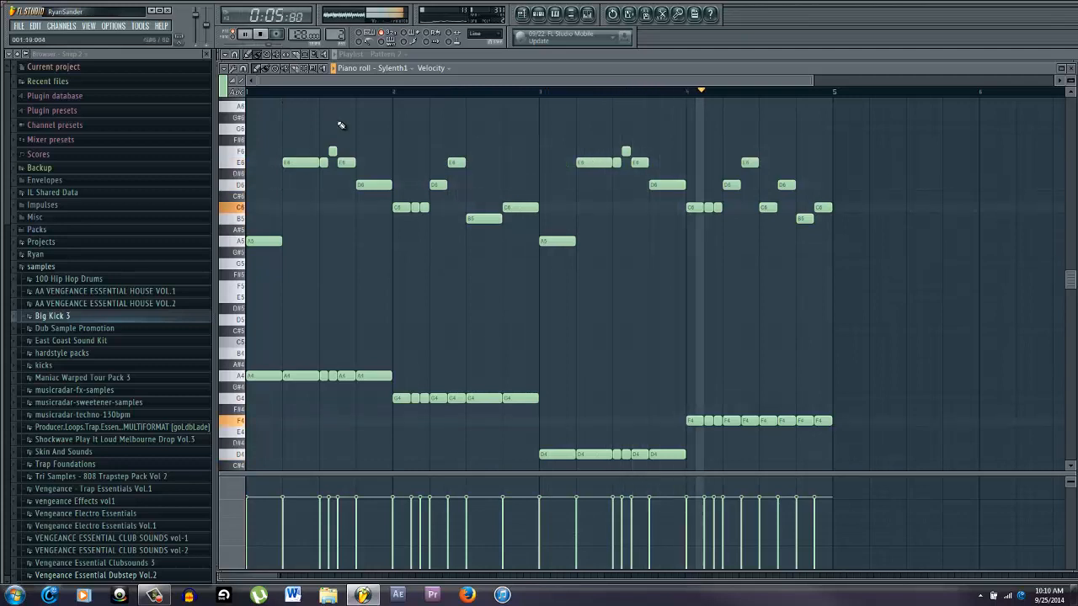
# Delete both Pattern 1 clips from the playlist and move the four Pattern 2 clips to Track 1, starting at bar 9
pyautogui.scroll(-2, 842, 298)
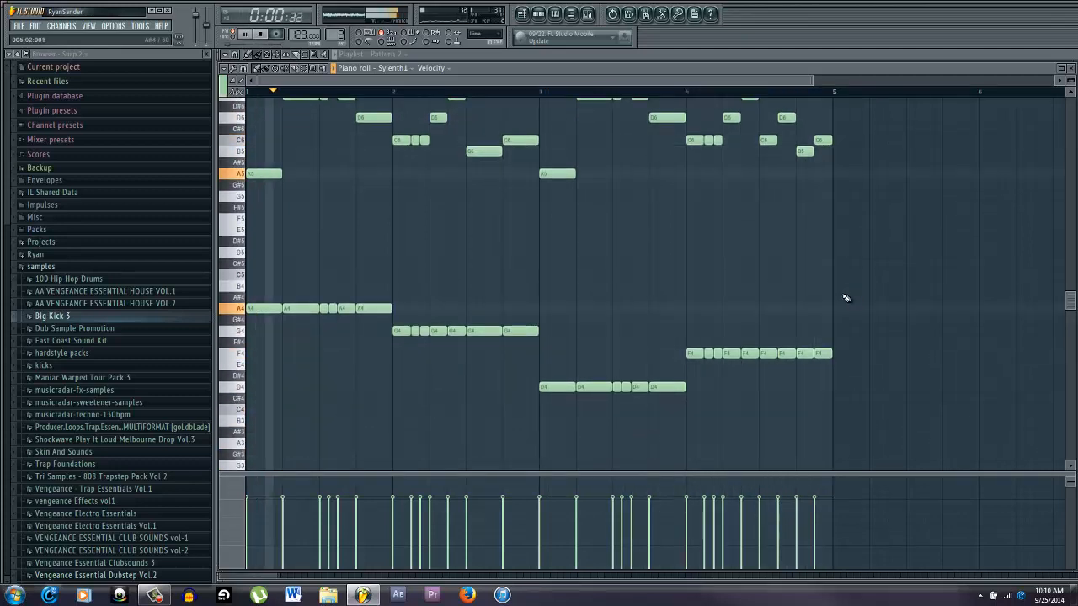
pyautogui.scroll(-2, 841, 300)
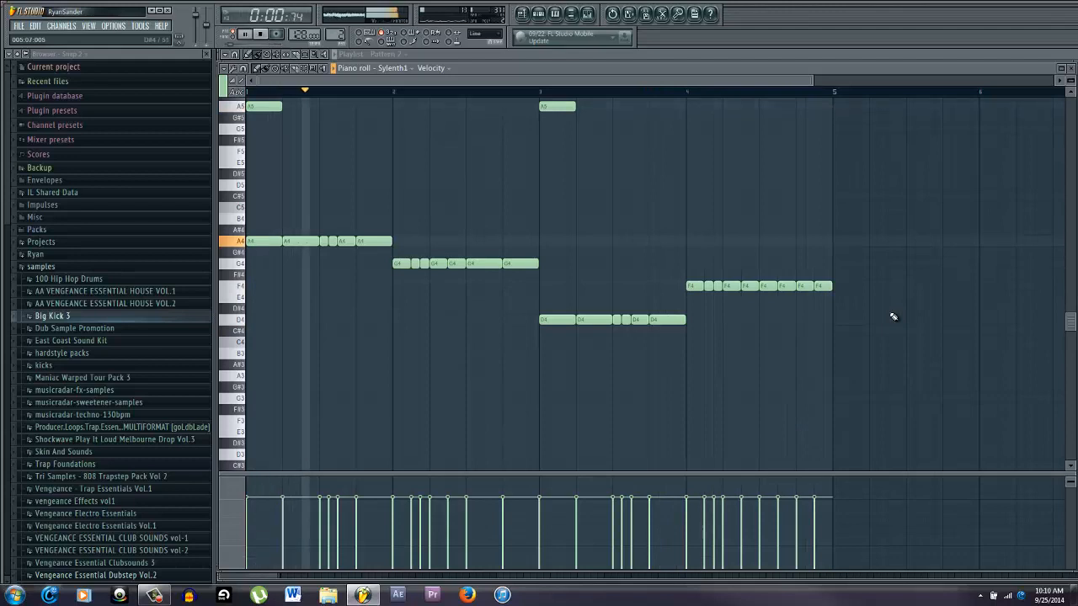
pyautogui.press('F6')
pyautogui.press('F5')
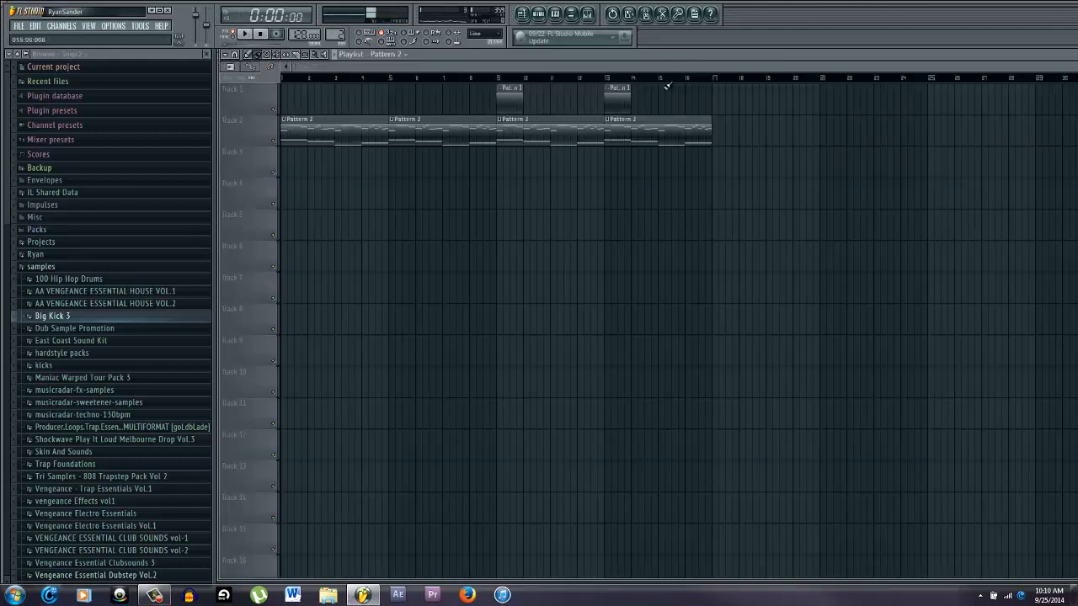
pyautogui.rightClick(619, 96)
pyautogui.rightClick(512, 101)
pyautogui.moveTo(790, 172); pyautogui.dragTo(244, 137)
pyautogui.moveTo(311, 123); pyautogui.dragTo(526, 97)
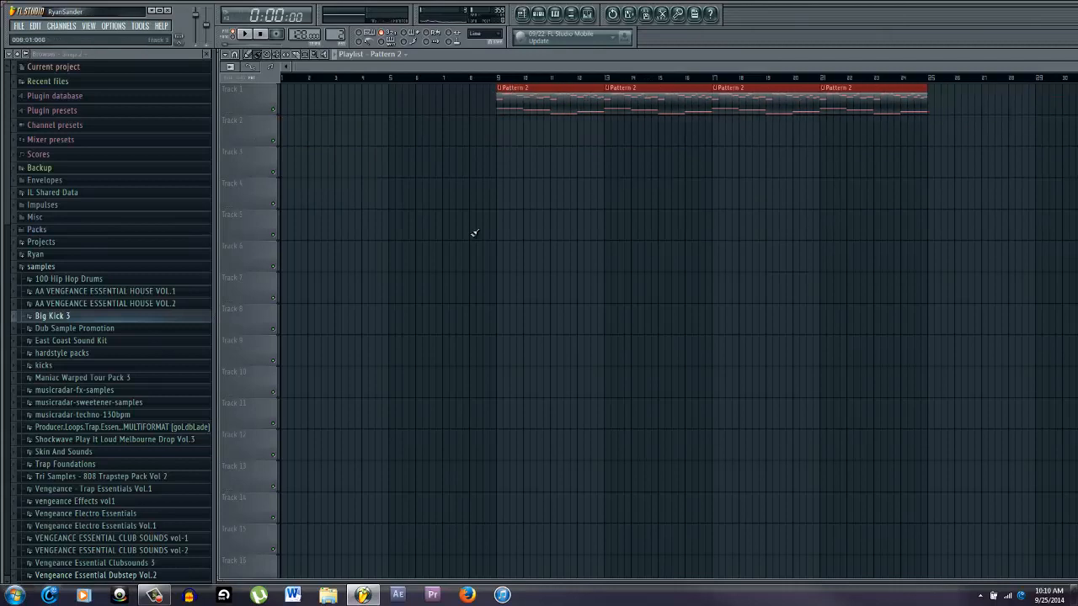
# Copy the upper melody notes of Pattern 2 from the Sylenth1 piano roll, leaving out the bass notes
pyautogui.keyDown('ctrl'); pyautogui.click(503, 298); pyautogui.keyUp('ctrl')
pyautogui.press('F6')
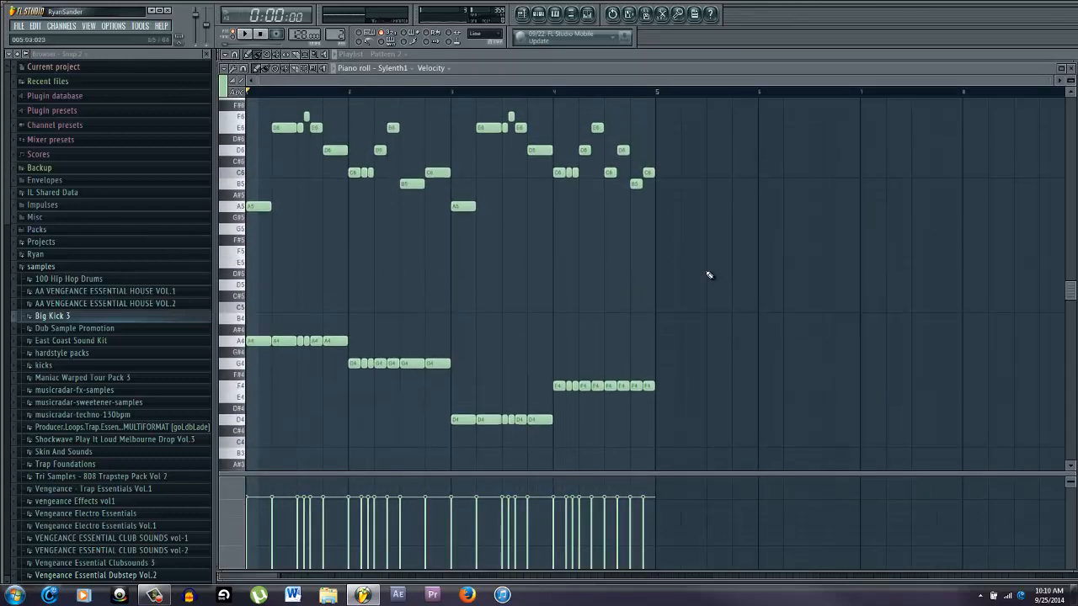
pyautogui.moveTo(730, 269); pyautogui.dragTo(230, 99)
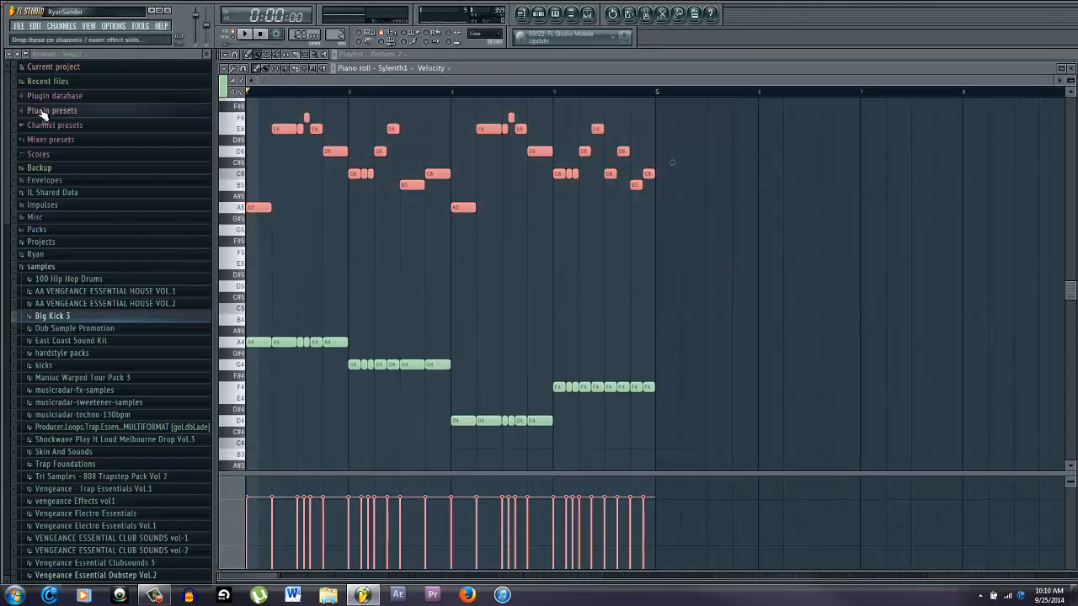
pyautogui.press('F6')
pyautogui.press('F5')
pyautogui.press('F5')
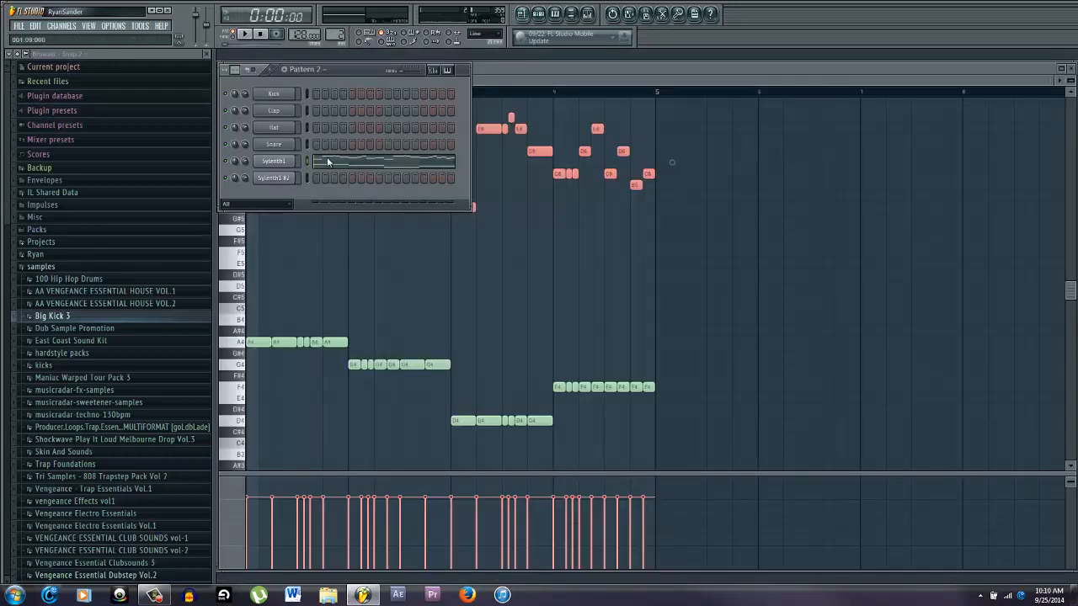
pyautogui.rightClick(281, 181)
pyautogui.click(627, 253)
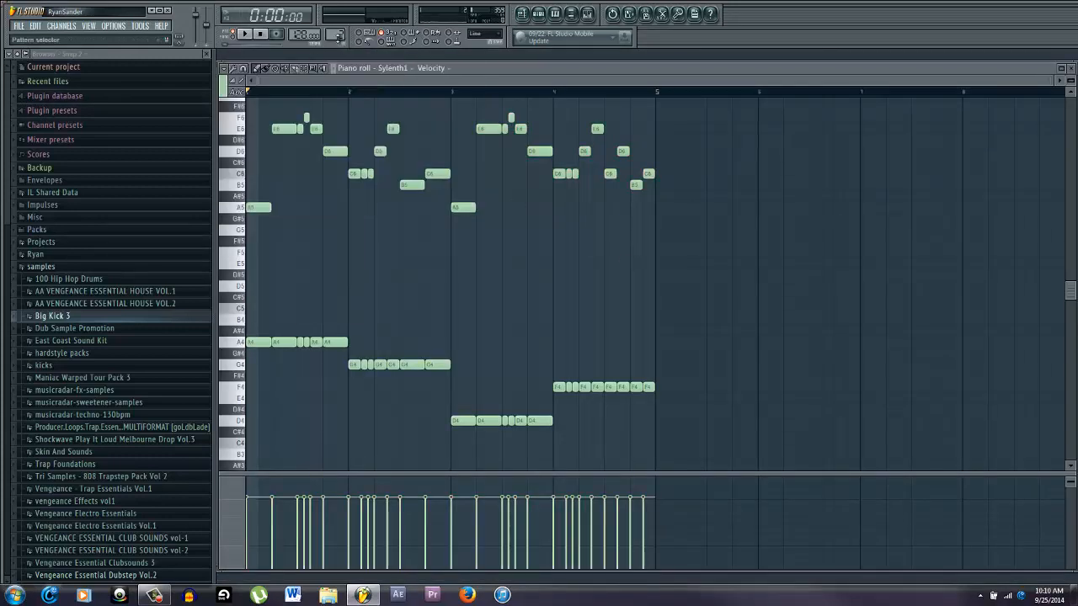
# Switch to Pattern 1 and open the piano roll of the Sylenth1 #2 channel
pyautogui.moveTo(339, 37); pyautogui.dragTo(339, 47)
pyautogui.press('F6')
pyautogui.rightClick(282, 167)
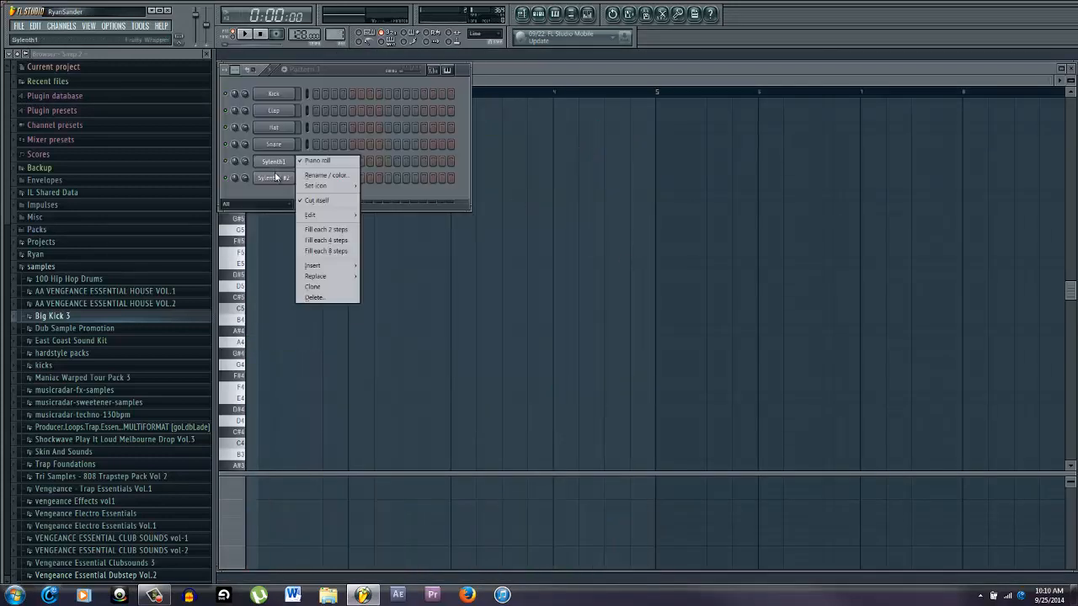
pyautogui.click(279, 182)
pyautogui.rightClick(278, 182)
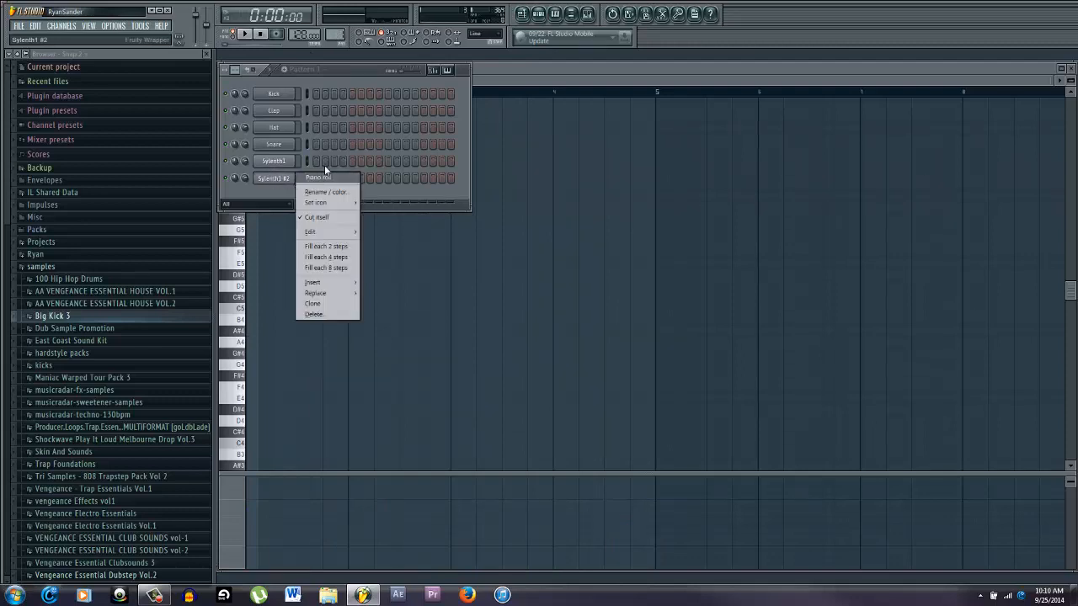
pyautogui.click(264, 179)
pyautogui.rightClick(266, 180)
pyautogui.click(318, 177)
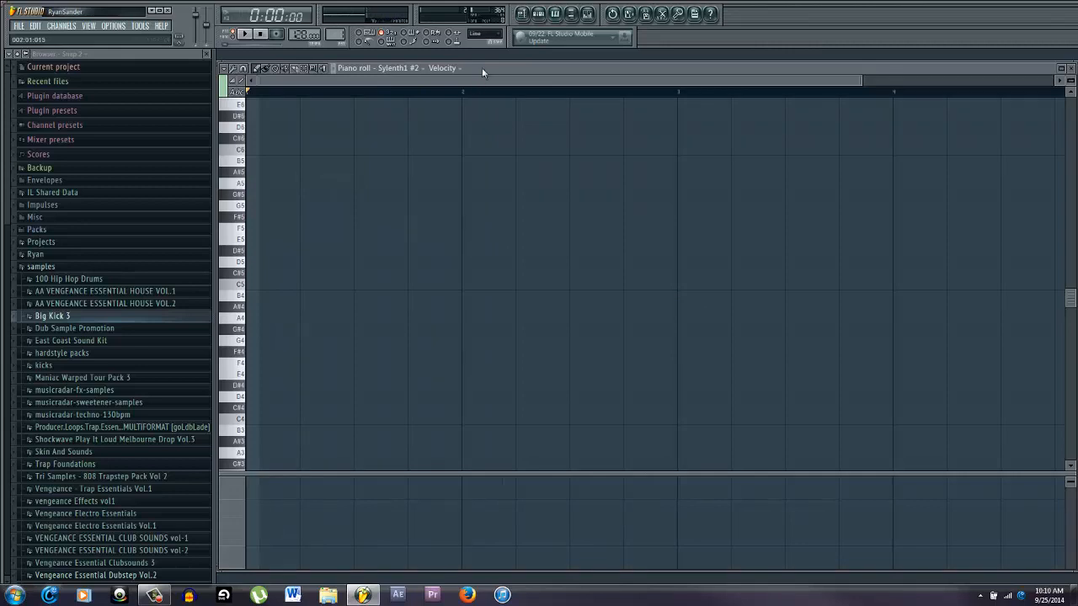
pyautogui.moveTo(481, 67); pyautogui.dragTo(482, 59)
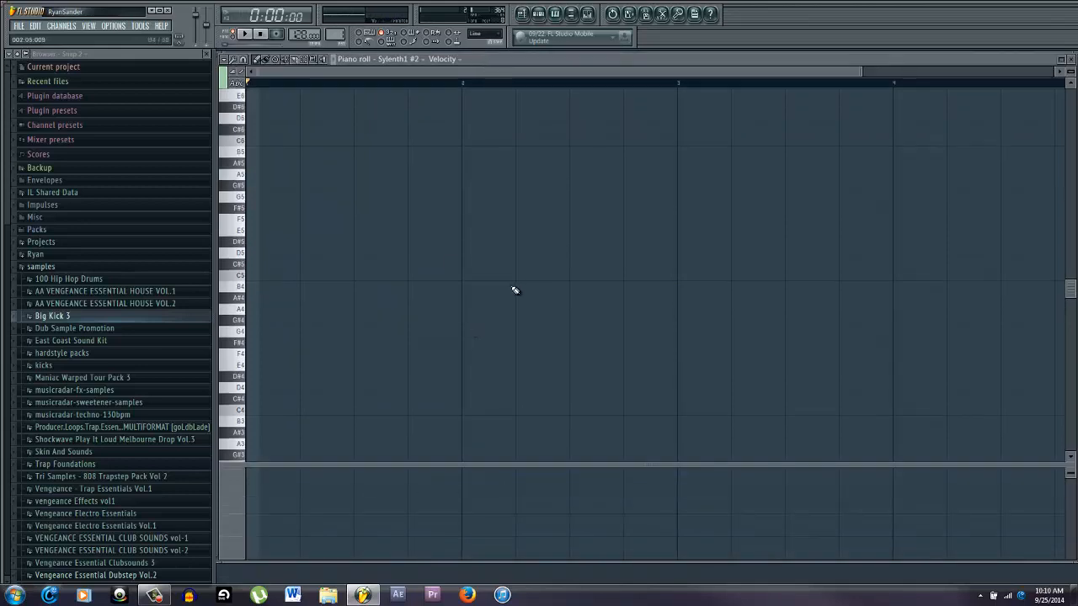
# Paste the copied four-bar melody into the Sylenth1 #2 piano roll and play it back
pyautogui.hotkey('ctrl', 'v')
pyautogui.scroll(3, 468, 284)
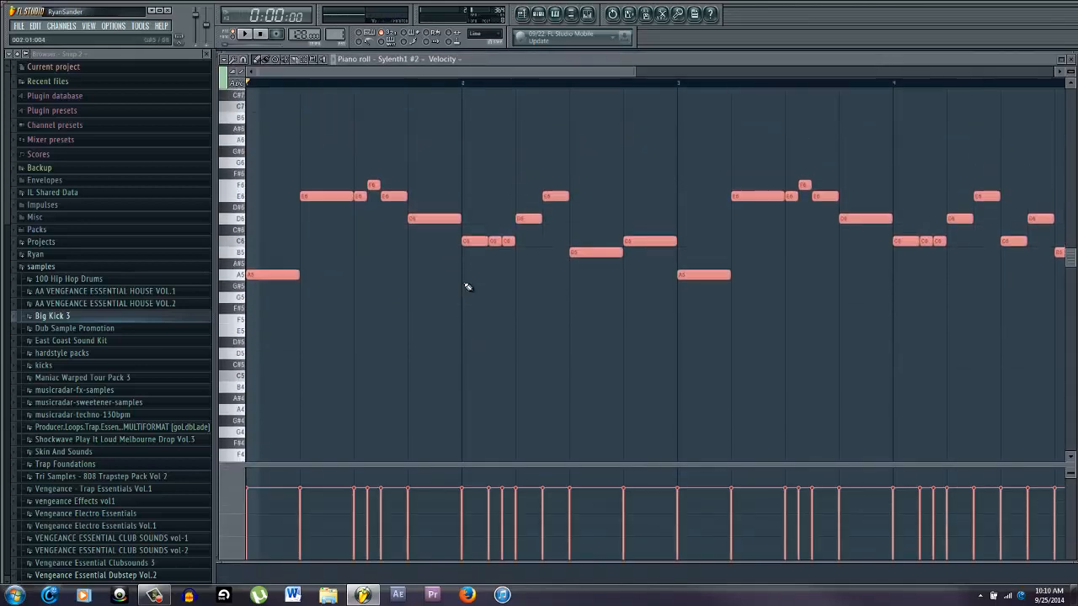
pyautogui.scroll(-1, 468, 284)
pyautogui.scroll(-4, 468, 282)
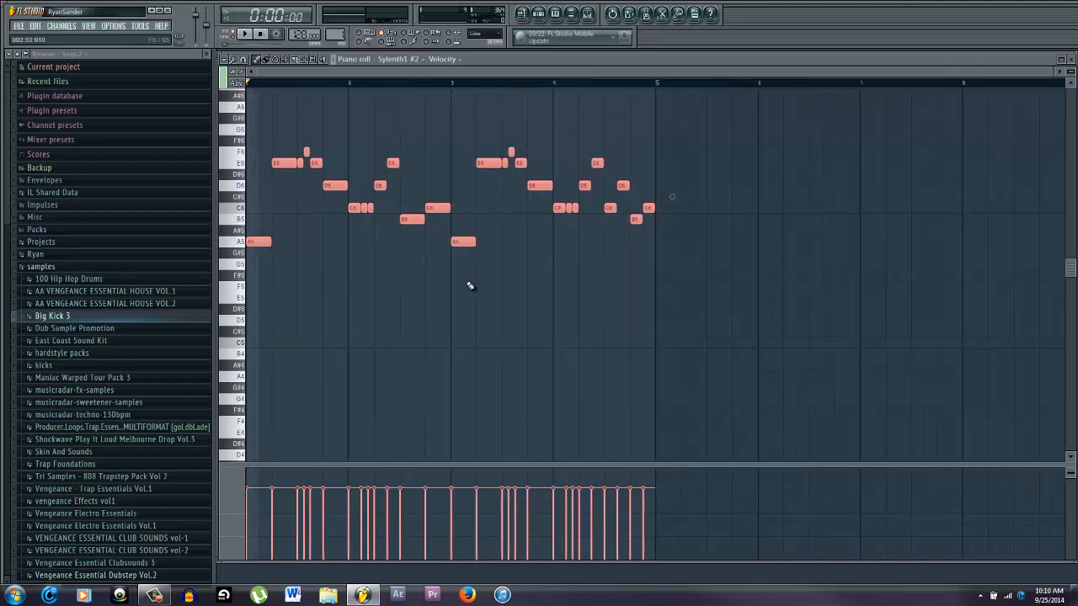
pyautogui.press('space')
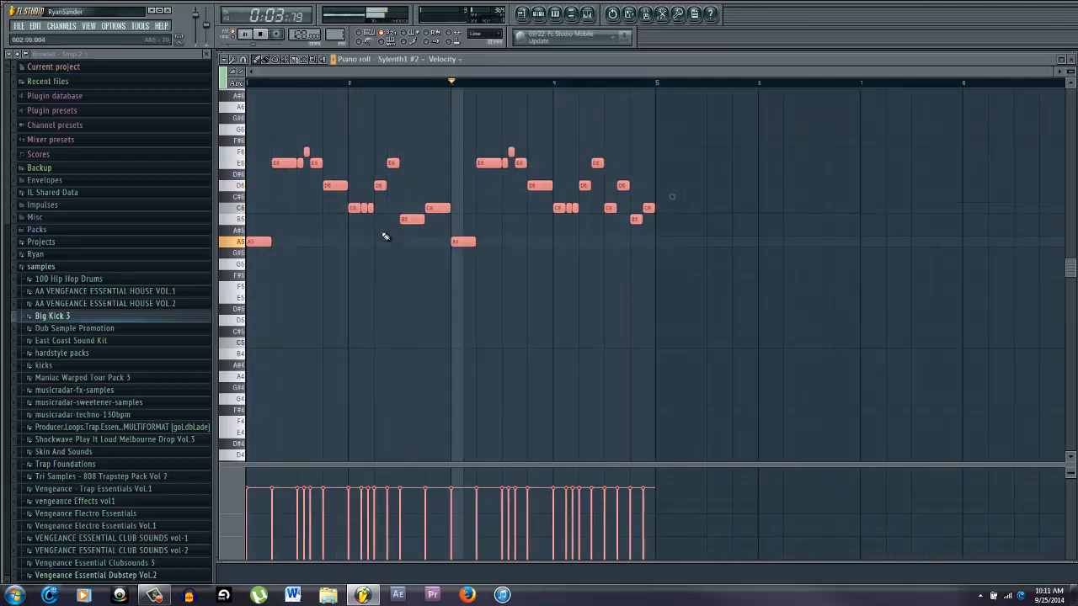
pyautogui.press('space')
# Replace the three short C6 notes at the start of bar 2 with one one-beat C6, and play the pattern
pyautogui.scroll(2, 375, 219)
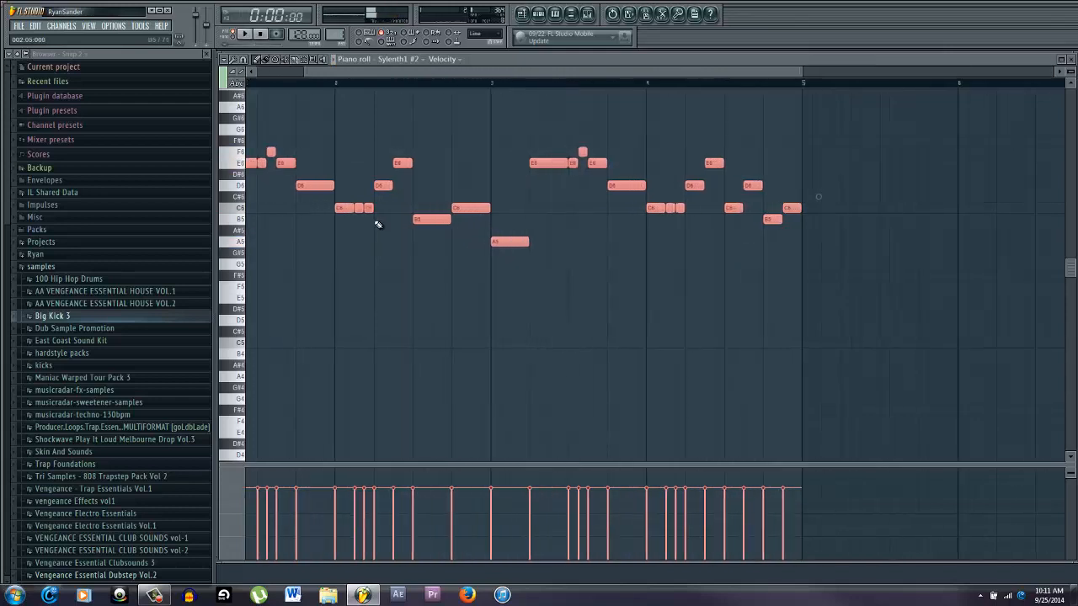
pyautogui.rightClick(367, 210)
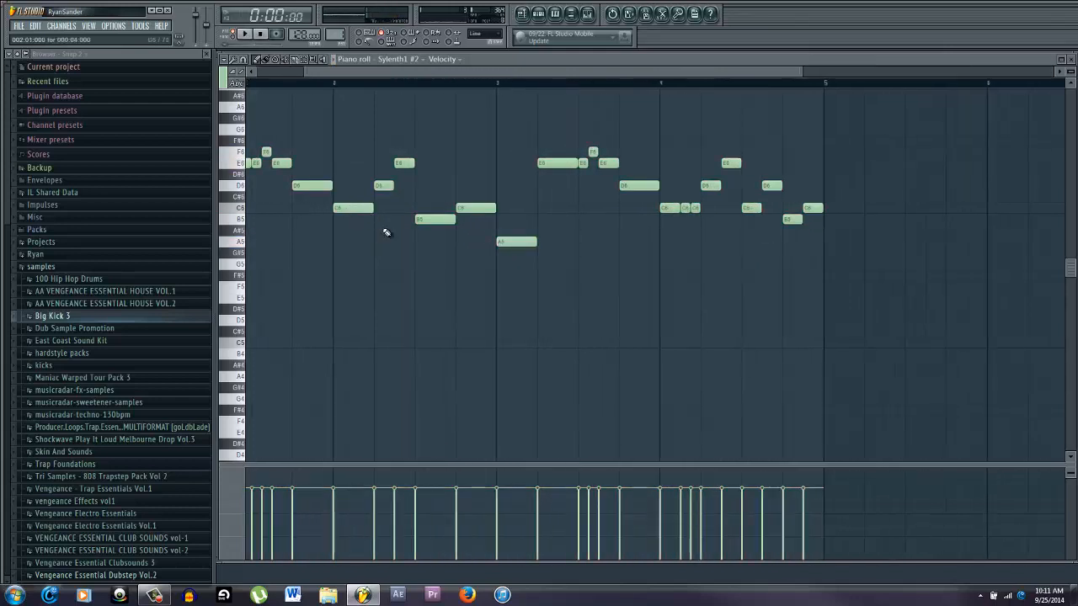
pyautogui.press('space')
pyautogui.press('space')
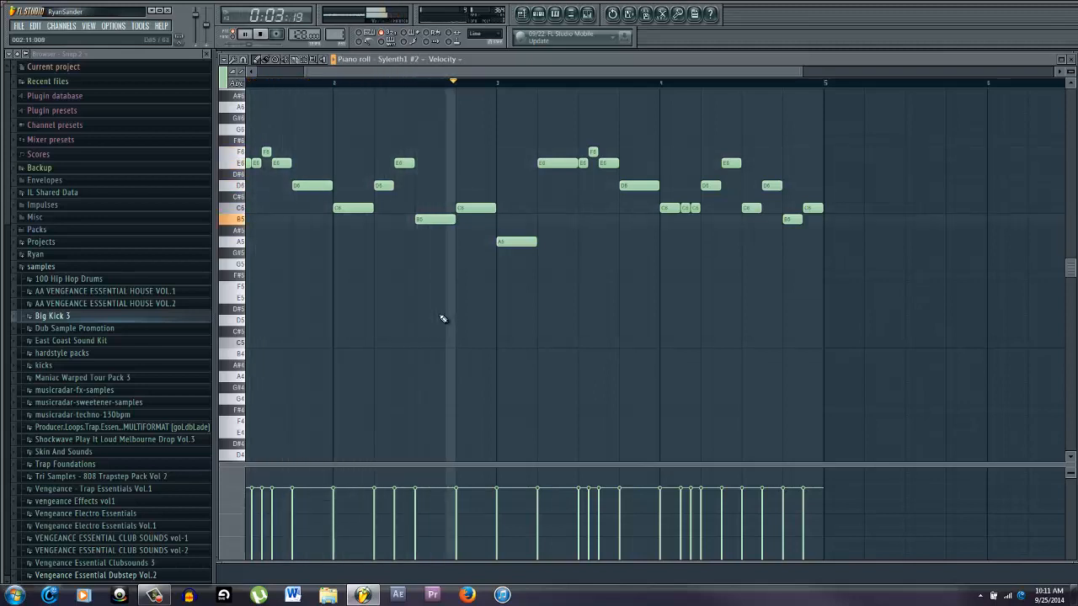
# Replace the short E6 and F6 notes in bar 3 with a two-step F6 followed by a two-step E6
pyautogui.rightClick(586, 163)
pyautogui.rightClick(592, 153)
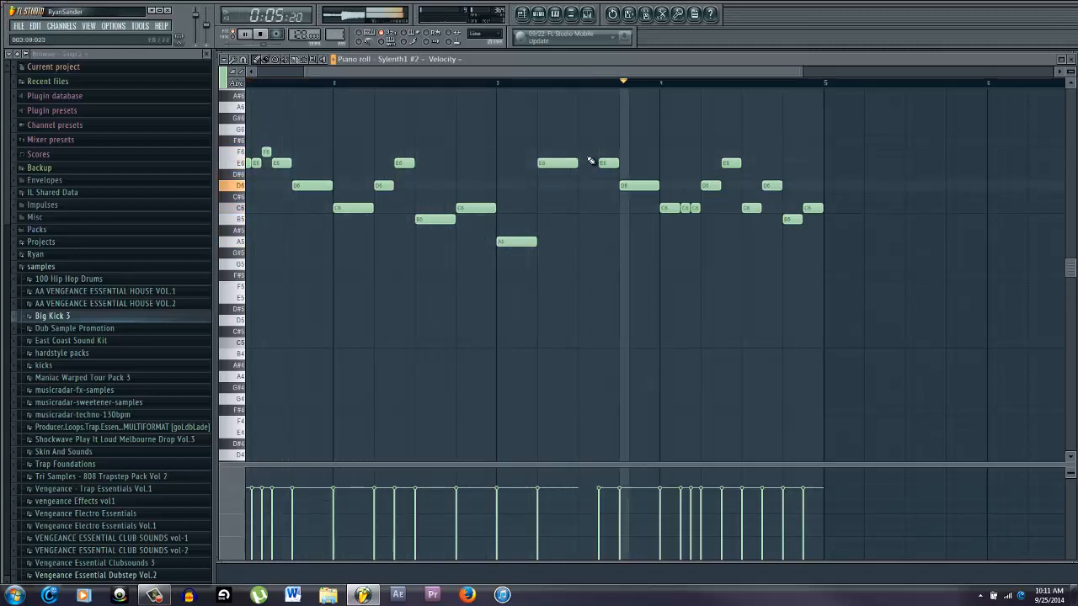
pyautogui.press('space')
pyautogui.moveTo(601, 165)
pyautogui.mouseDown()
pyautogui.moveTo(591, 167)
pyautogui.moveTo(599, 152)
pyautogui.mouseUp()
pyautogui.press('space')
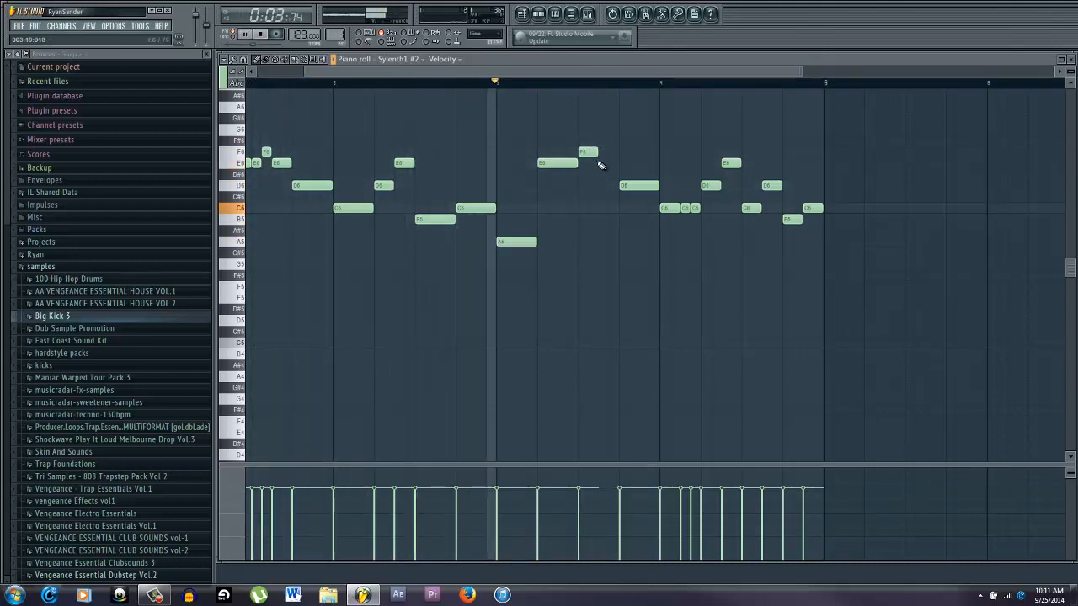
pyautogui.click(601, 163)
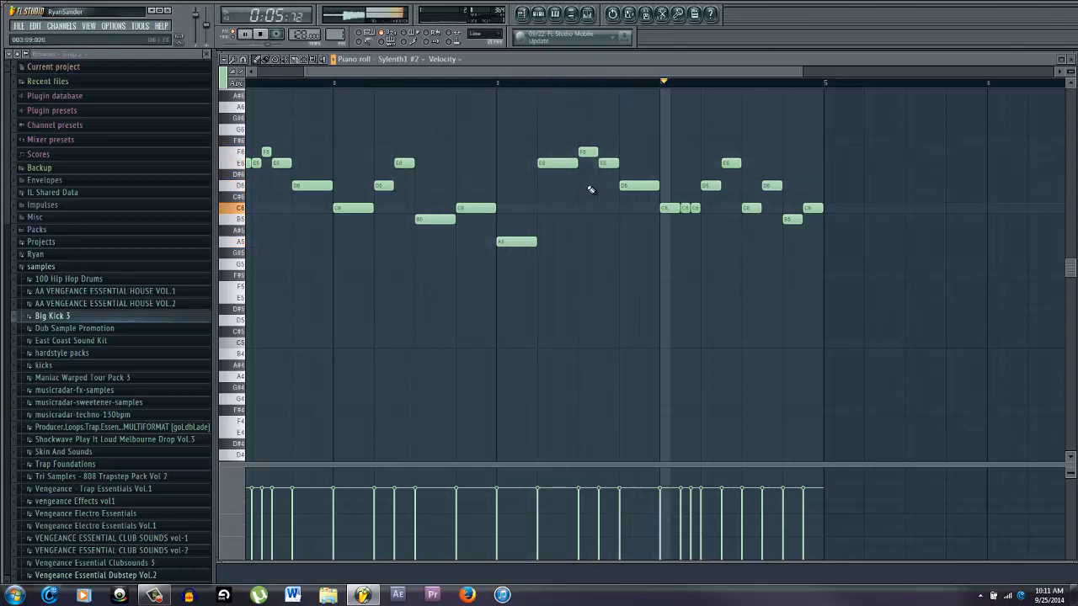
# Delete the two short C6 notes in bar 4, lengthen the preceding C6 to one beat, and stop playback
pyautogui.rightClick(695, 208)
pyautogui.rightClick(685, 208)
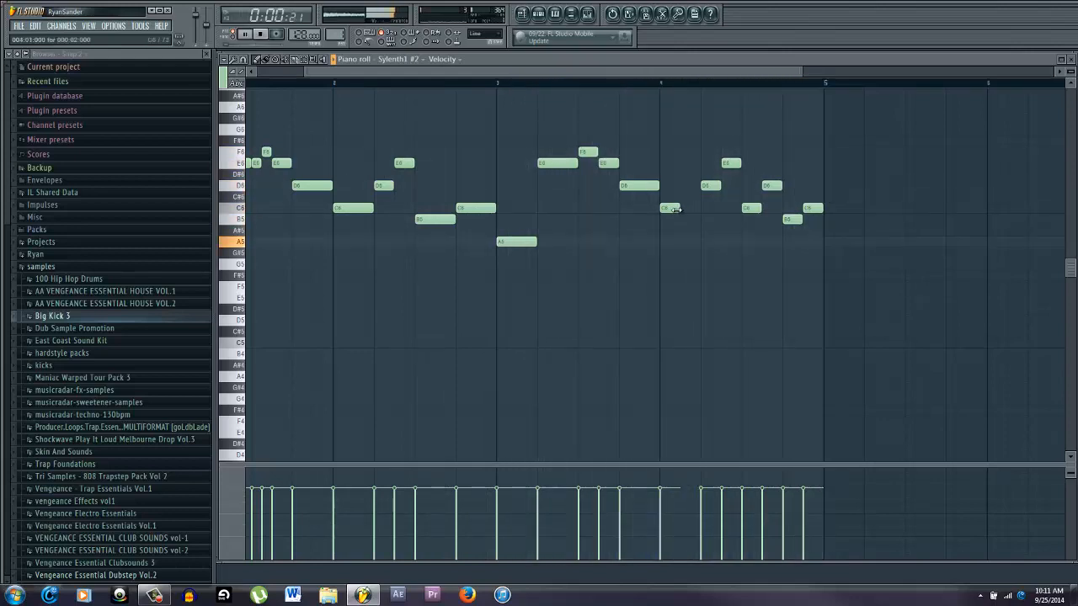
pyautogui.moveTo(680, 210); pyautogui.dragTo(700, 210)
pyautogui.press('space')
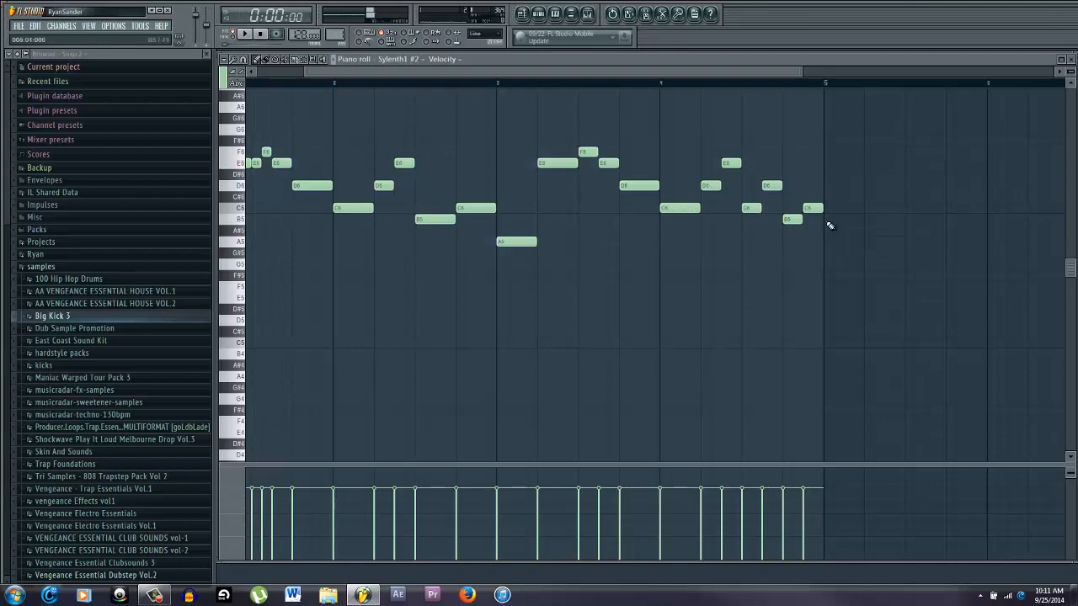
pyautogui.scroll(-2, 682, 340)
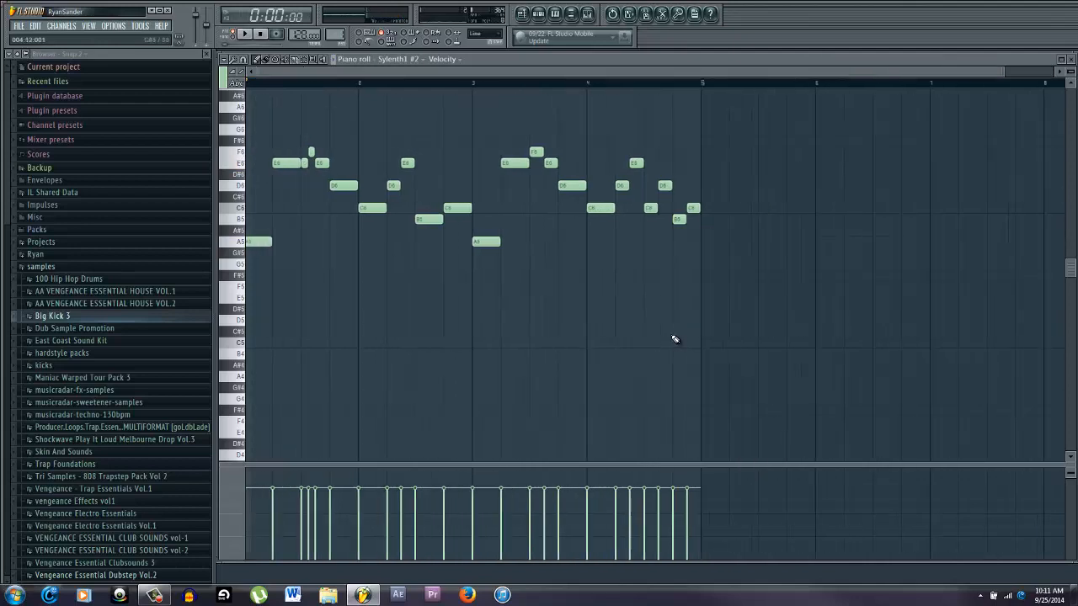
# Place back-to-back Pattern 1 clips on Track 2 of the playlist, from bar 1 on and continuing beneath the Pattern 2 clips
pyautogui.press('F5')
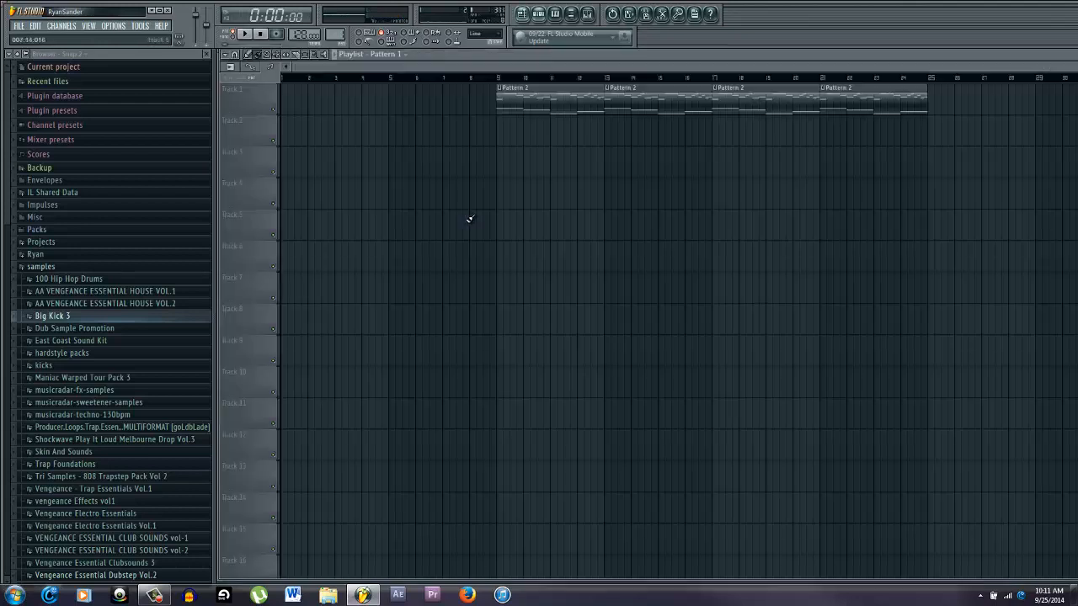
pyautogui.moveTo(365, 131); pyautogui.dragTo(347, 140)
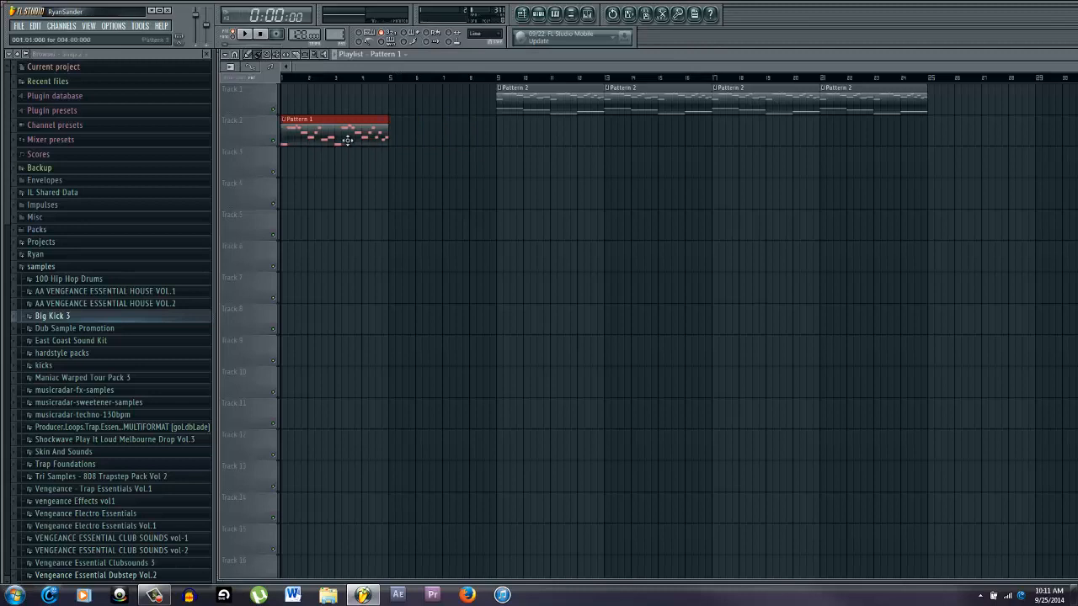
pyautogui.click(393, 135)
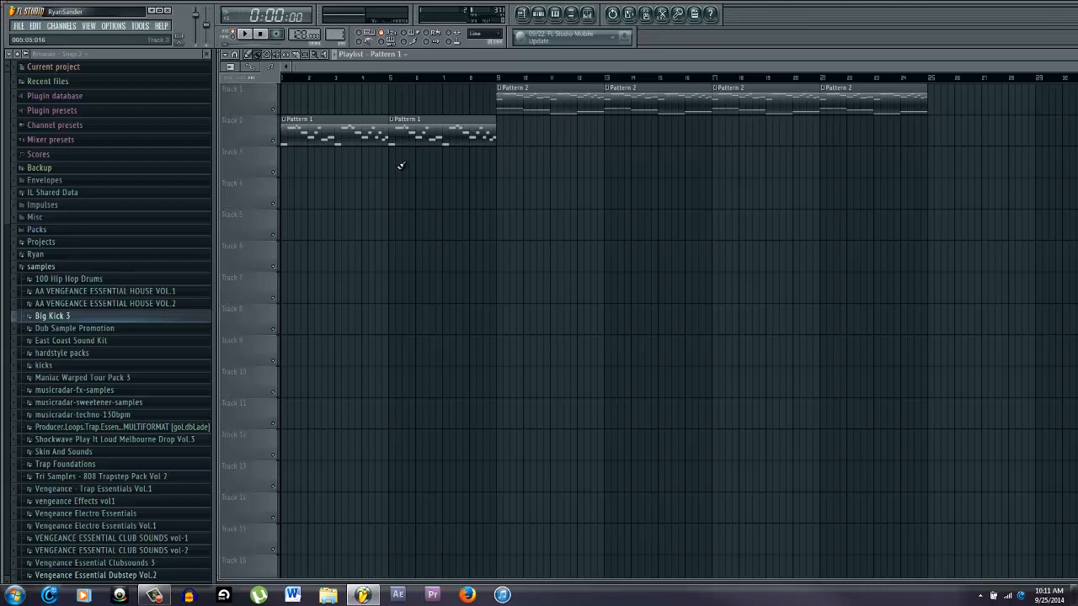
pyautogui.scroll(2, 400, 158)
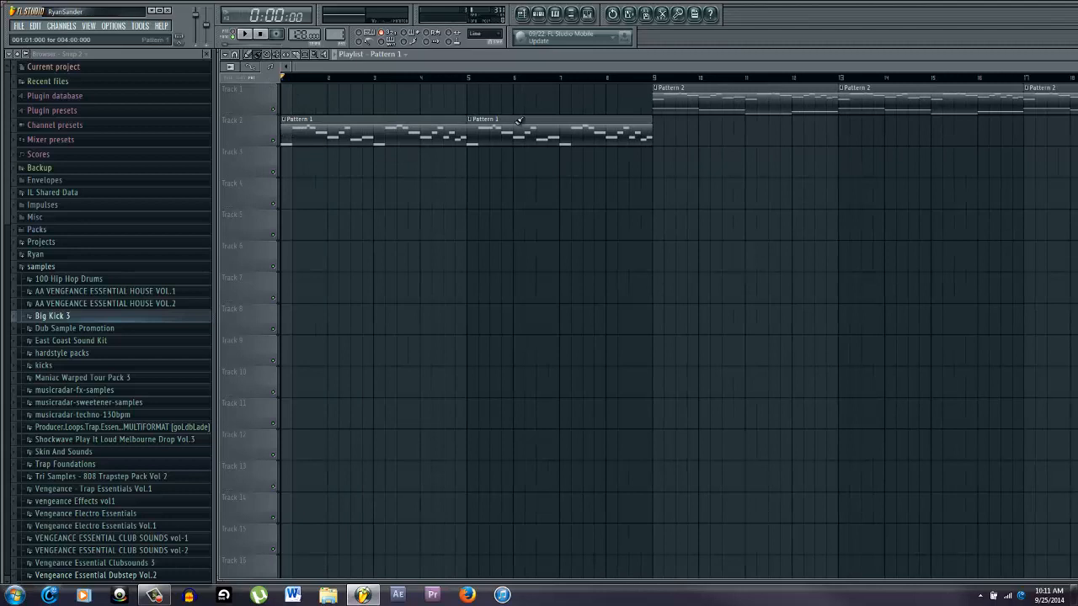
pyautogui.moveTo(668, 142); pyautogui.dragTo(1069, 142)
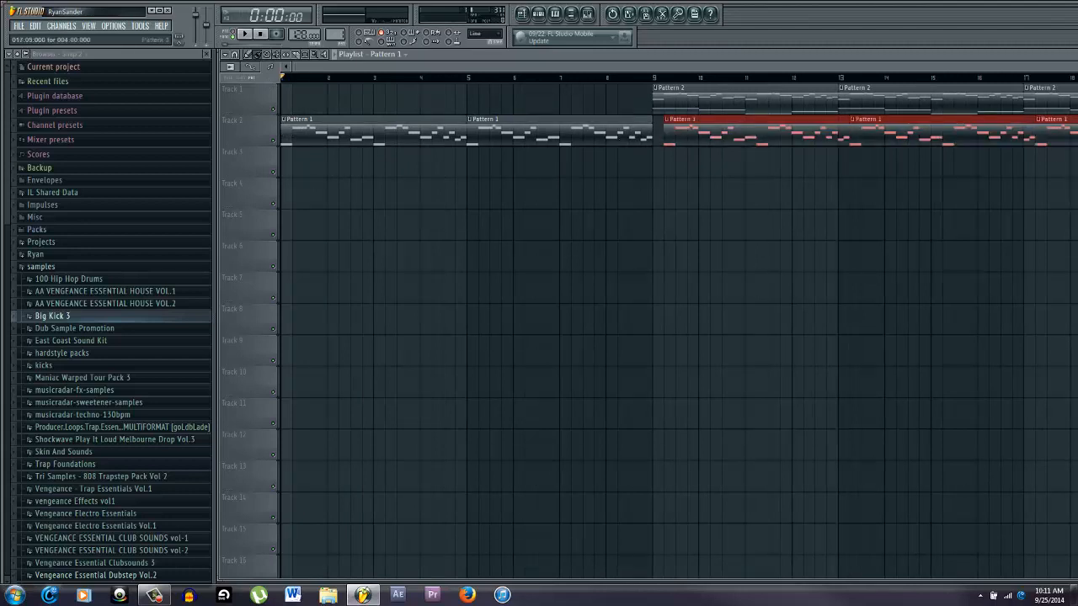
# Play the song and list the recent files in the browser to find a transition sample
pyautogui.press('space')
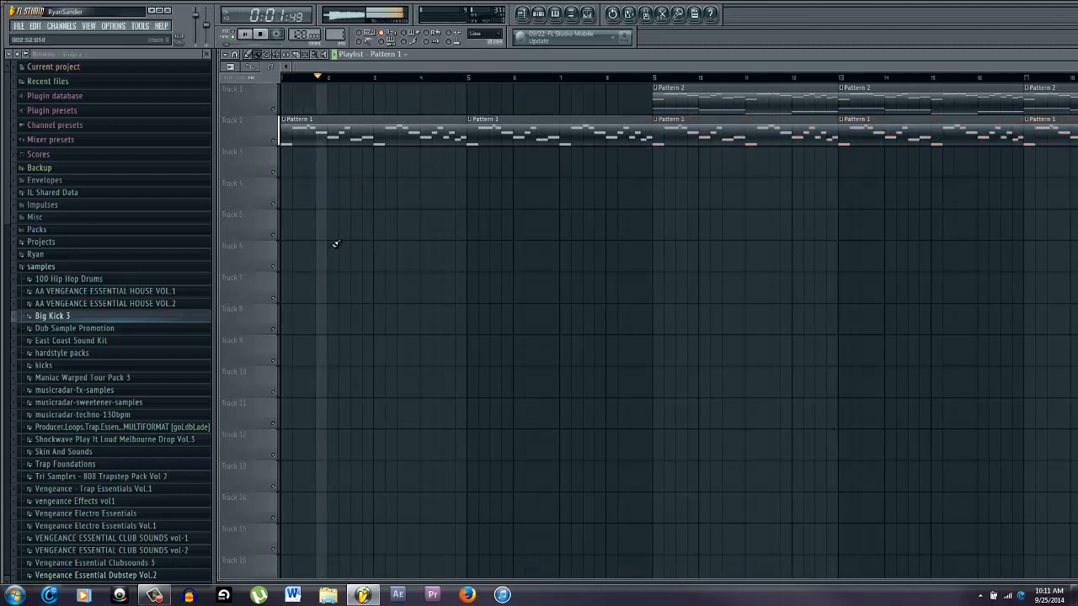
pyautogui.click(61, 85)
pyautogui.scroll(-6, 140, 260)
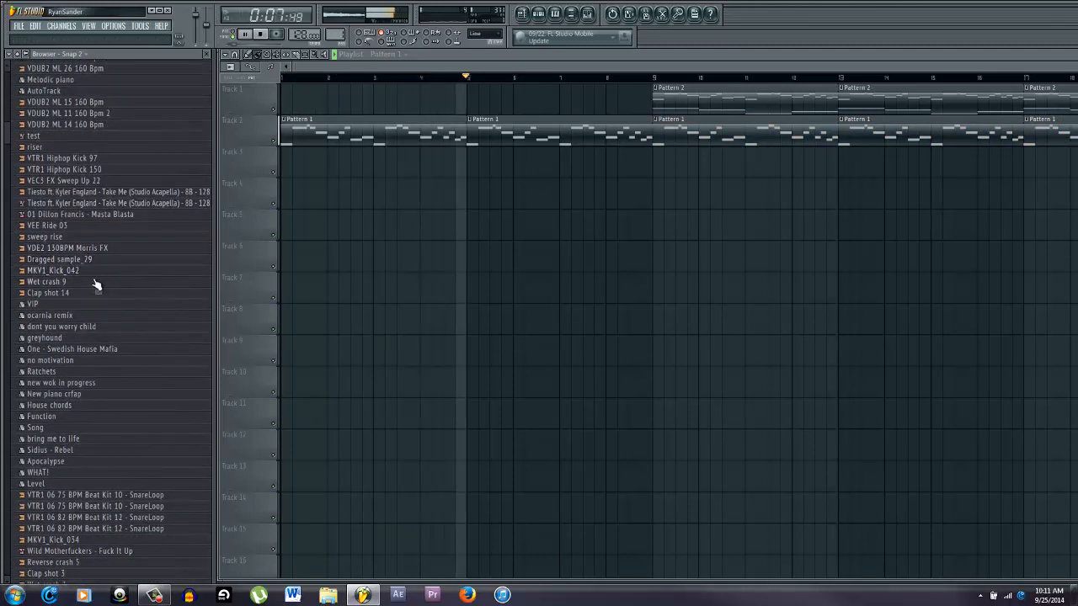
pyautogui.moveTo(46, 236); pyautogui.dragTo(555, 200)
pyautogui.rightClick(599, 195)
pyautogui.scroll(-2, 78, 413)
pyautogui.scroll(2, 78, 413)
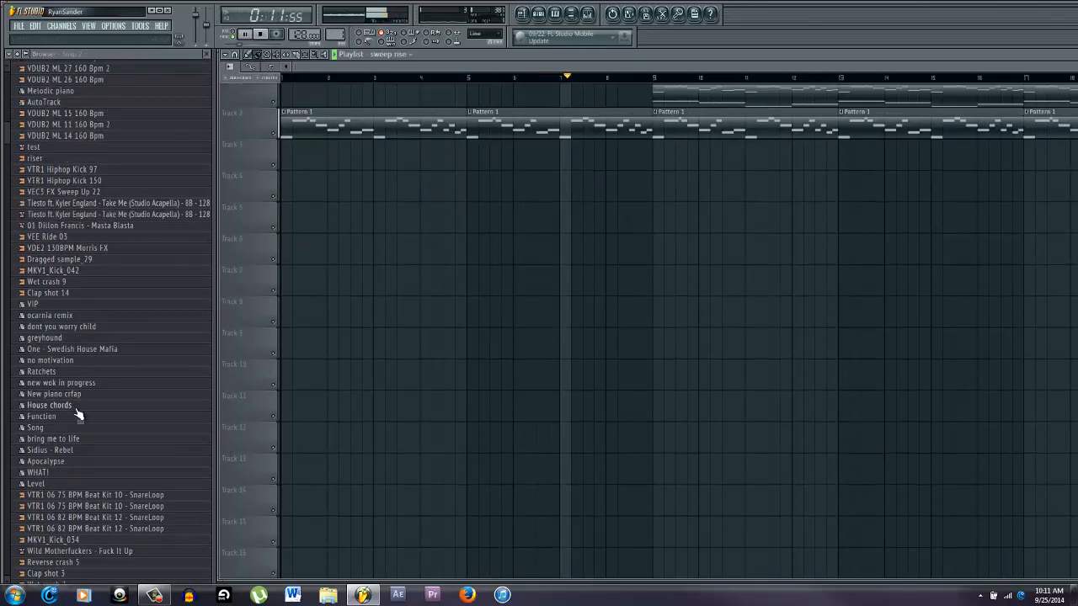
# Place the Reverse crash 5 sample on Track 3 so it ends at the start of bar 9, and check its channel settings
pyautogui.click(74, 552)
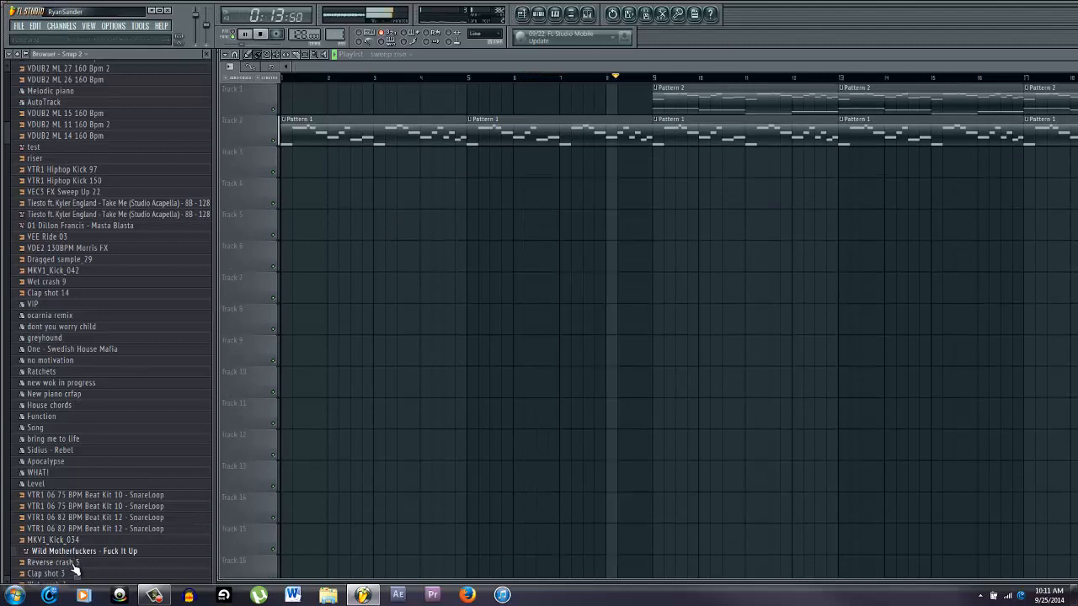
pyautogui.moveTo(73, 566); pyautogui.dragTo(651, 167)
pyautogui.scroll(3, 635, 183)
pyautogui.doubleClick(653, 167)
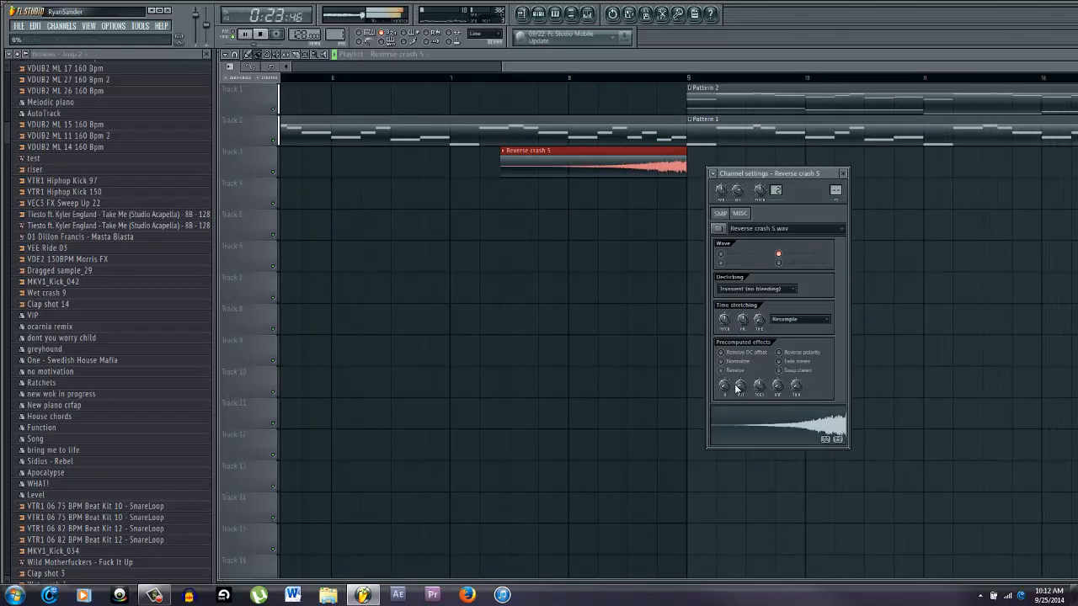
pyautogui.click(867, 336)
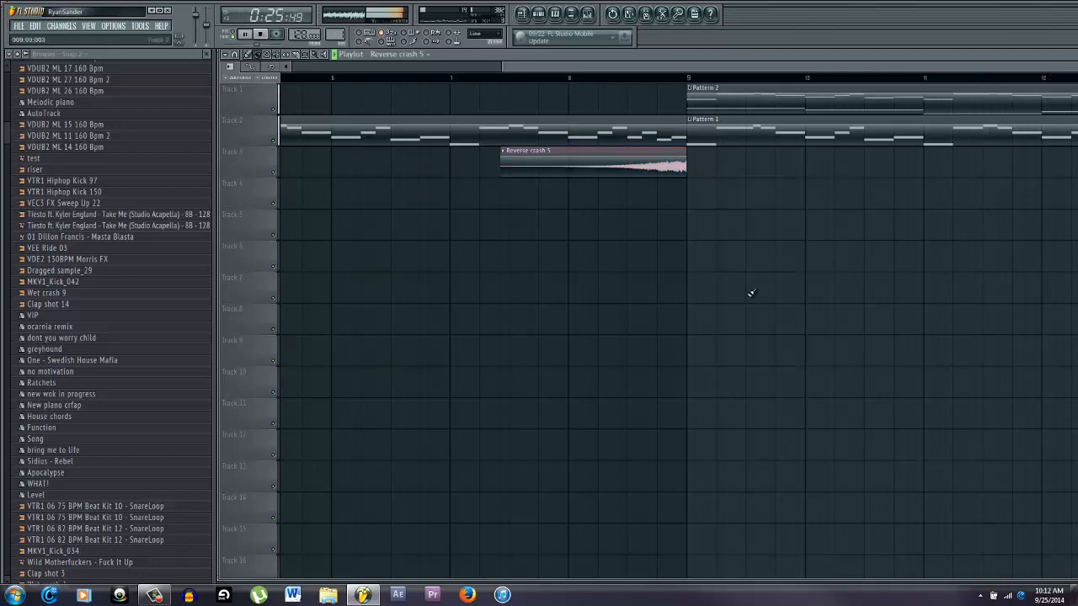
# Stop playback and delete the Pattern 1 clips beneath the Pattern 2 clips on Track 2, from bar 9 on
pyautogui.scroll(-4, 750, 293)
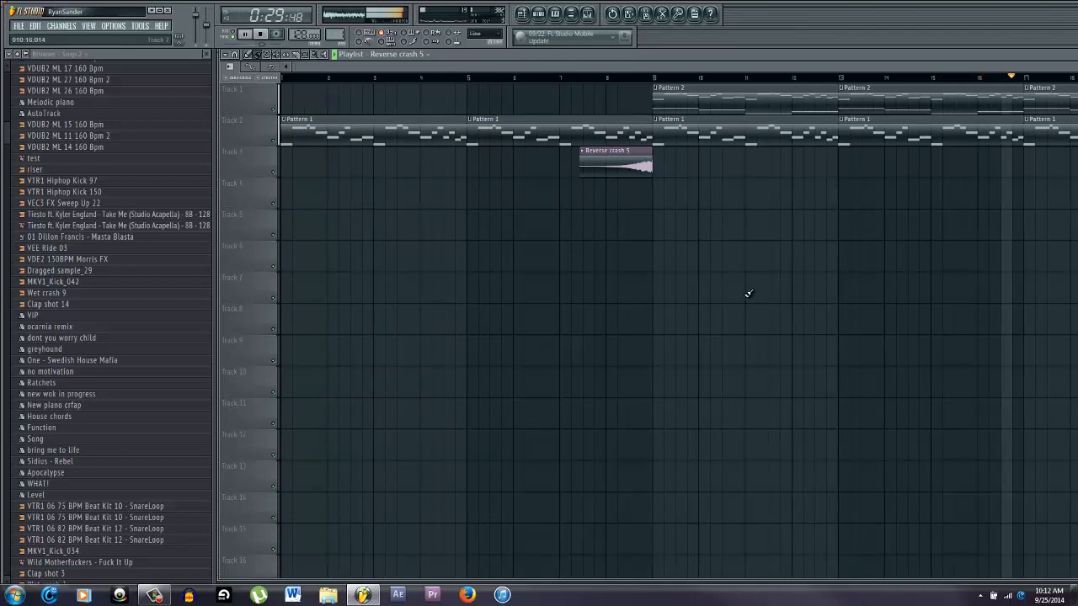
pyautogui.press('space')
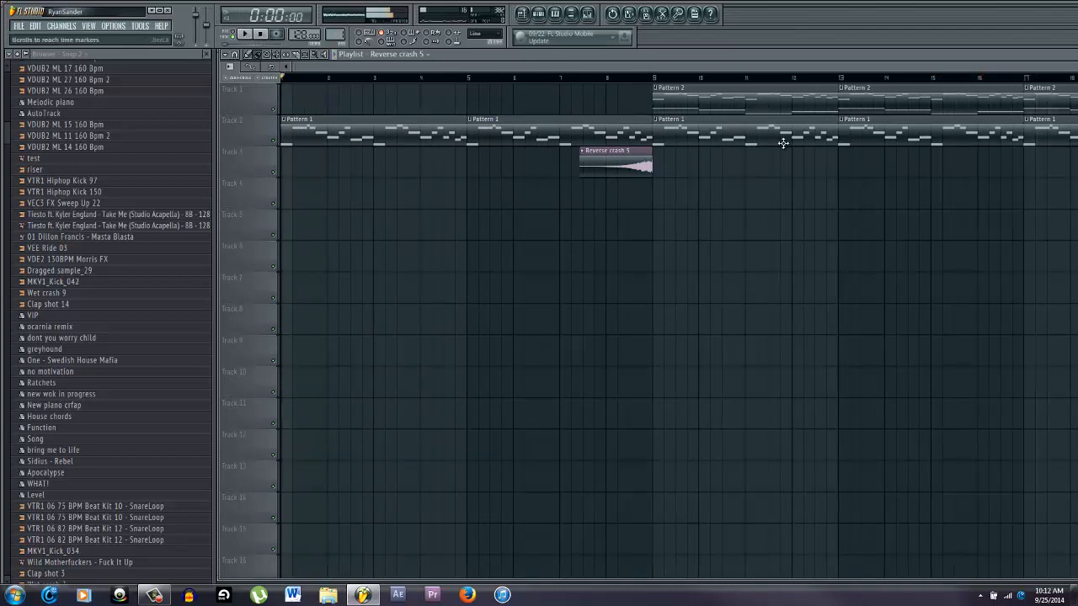
pyautogui.rightClick(825, 143)
pyautogui.rightClick(892, 141)
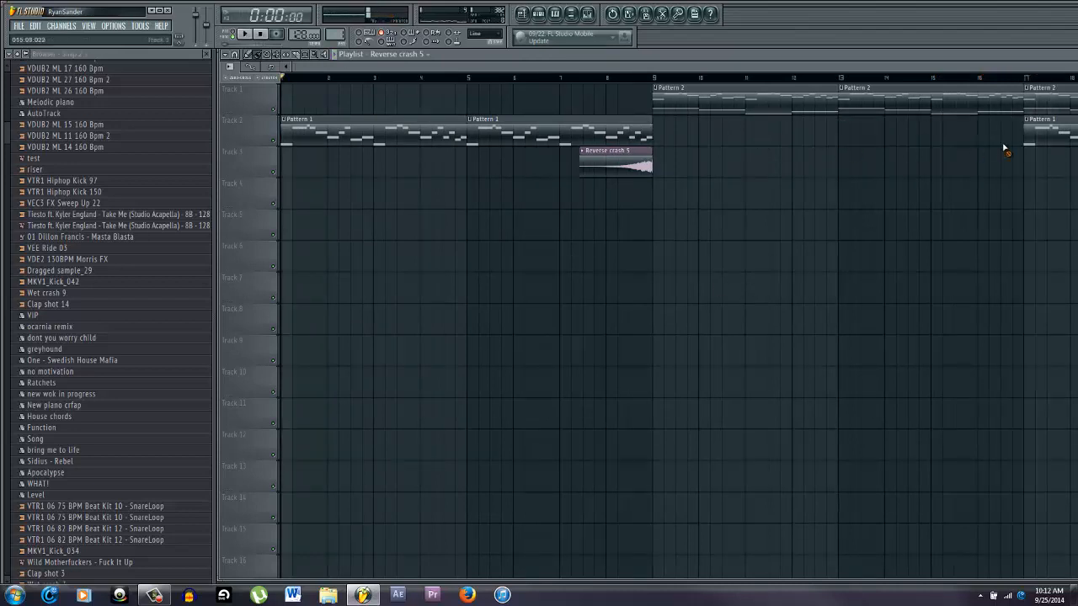
pyautogui.rightClick(1040, 143)
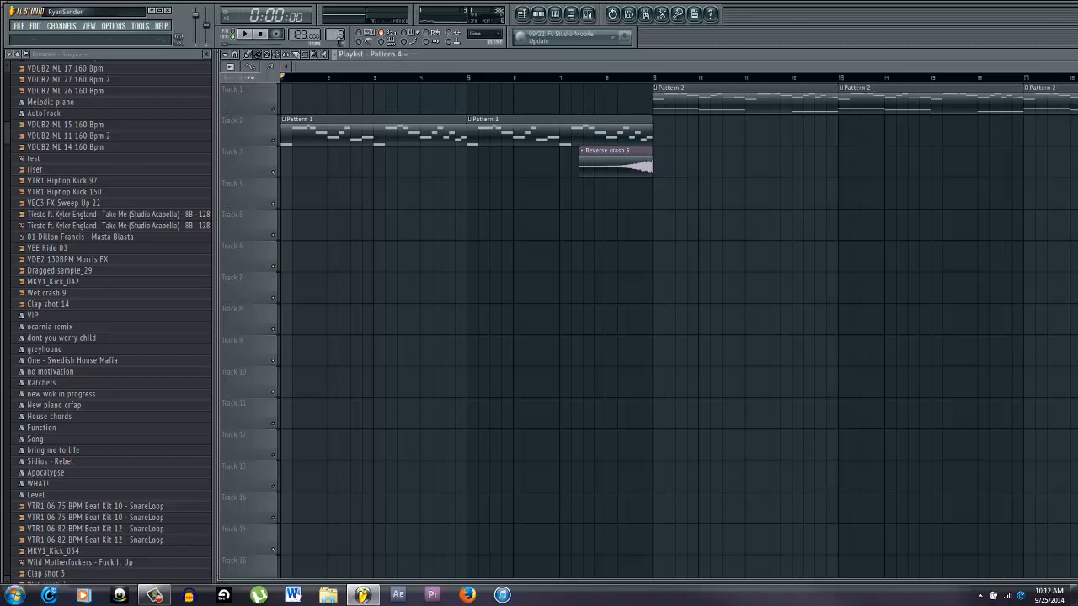
# Copy the upper melody notes of Pattern 2's Sylenth1 part into the Sylenth1 #2 piano roll of Pattern 3
pyautogui.doubleClick(725, 107)
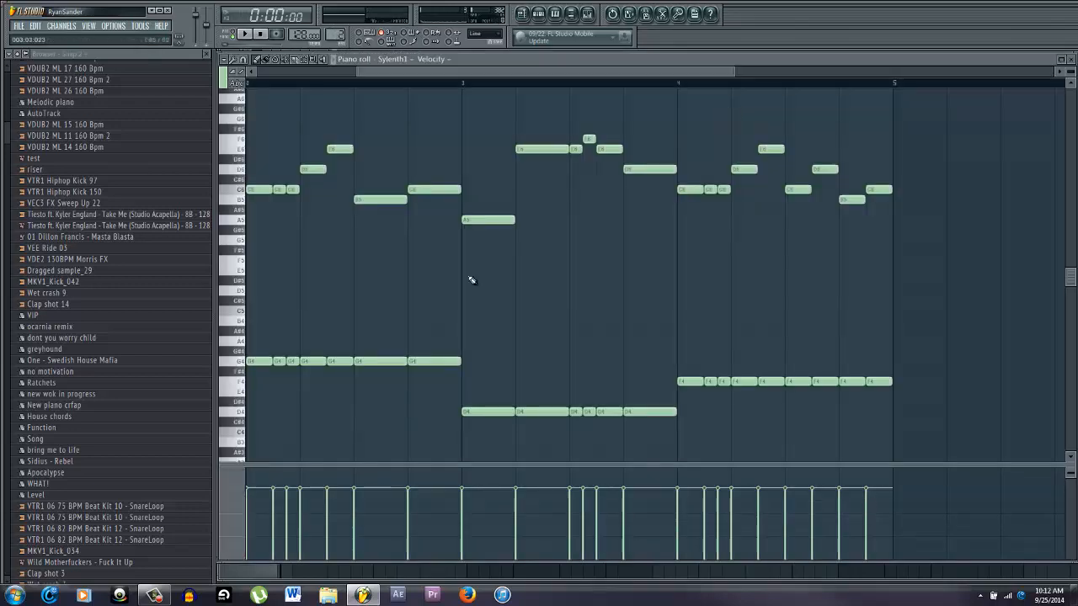
pyautogui.scroll(-3, 471, 279)
pyautogui.moveTo(703, 265); pyautogui.dragTo(161, 117)
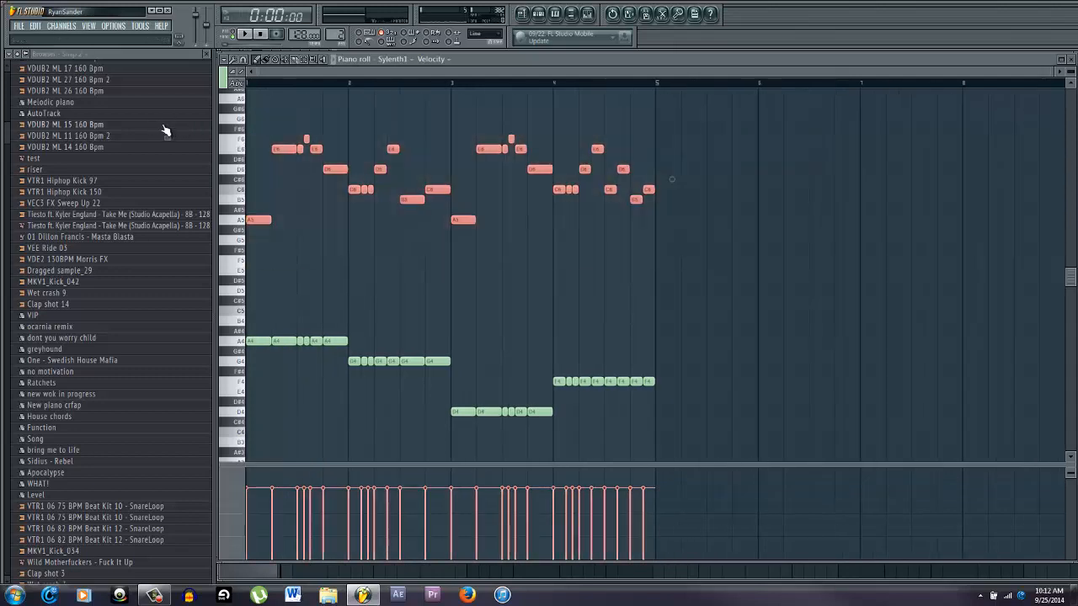
pyautogui.press('F6')
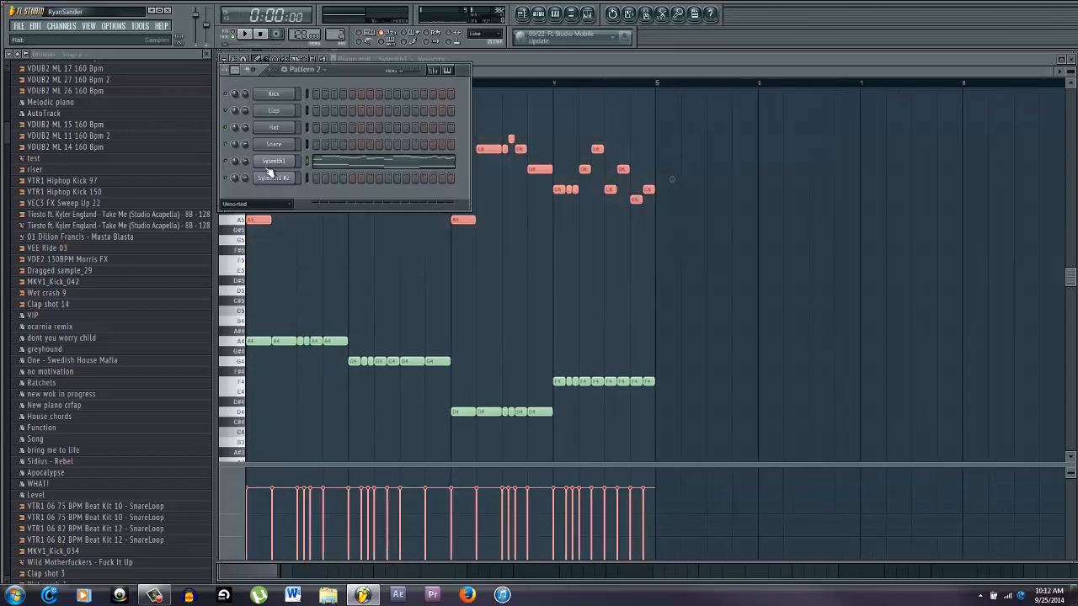
pyautogui.moveTo(337, 35); pyautogui.dragTo(337, 30)
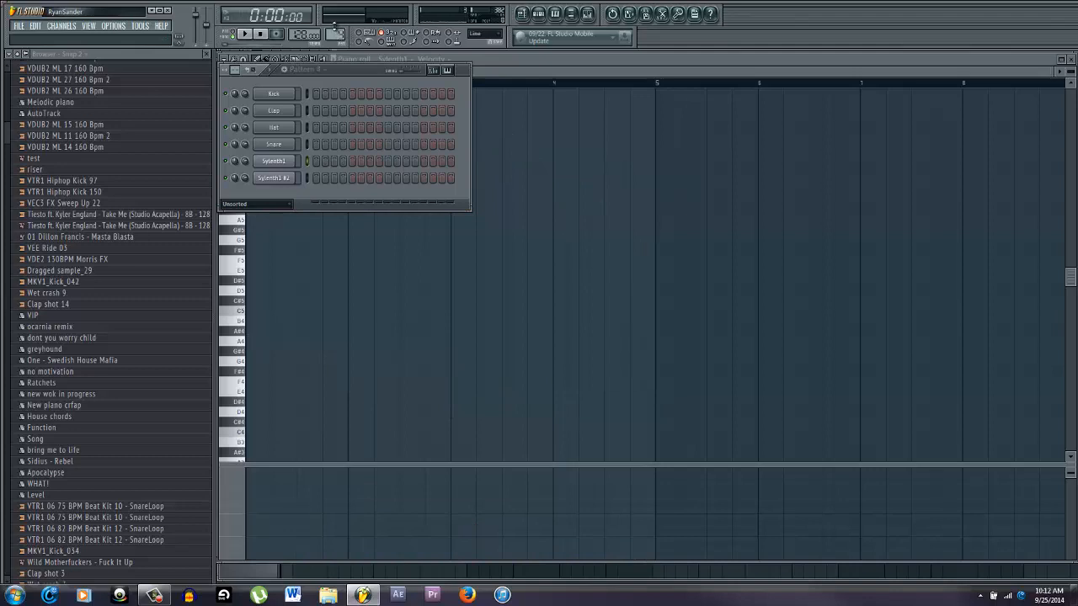
pyautogui.rightClick(279, 178)
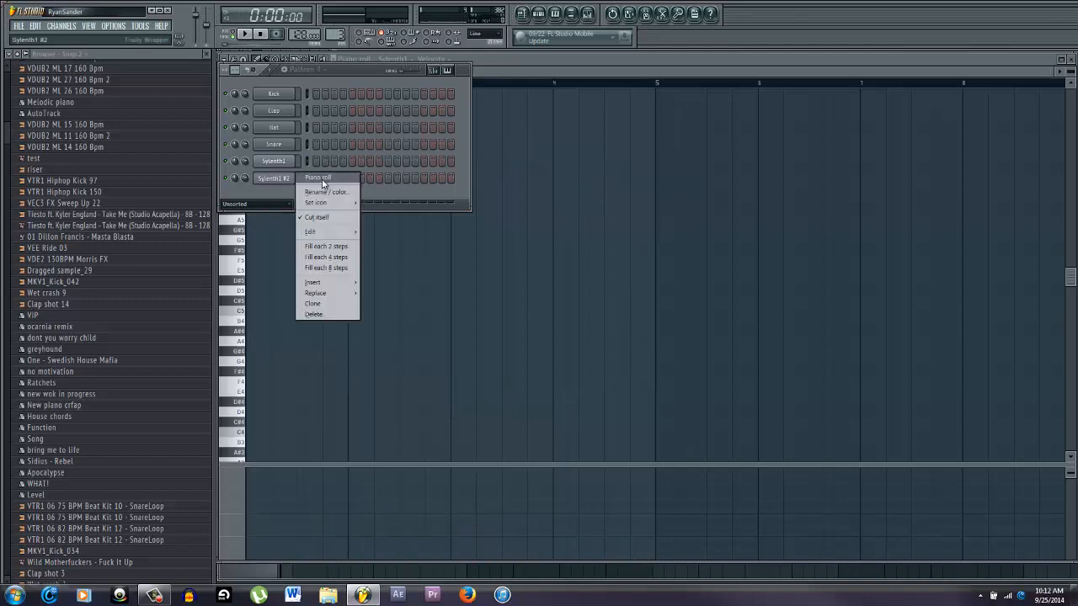
pyautogui.click(325, 181)
pyautogui.hotkey('ctrl', 'v')
pyautogui.hotkey('ctrl', 'd')
pyautogui.press('F6')
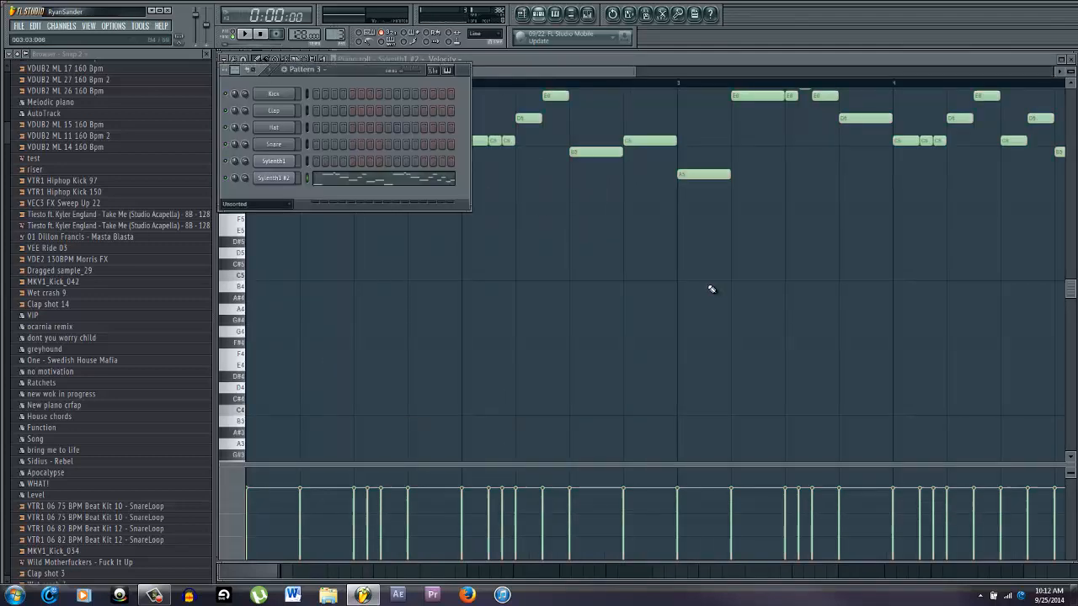
# Place back-to-back Pattern 3 clips on Track 2 from bar 9 on, beneath the Pattern 2 clips, and play the song from bar 8
pyautogui.press('F5')
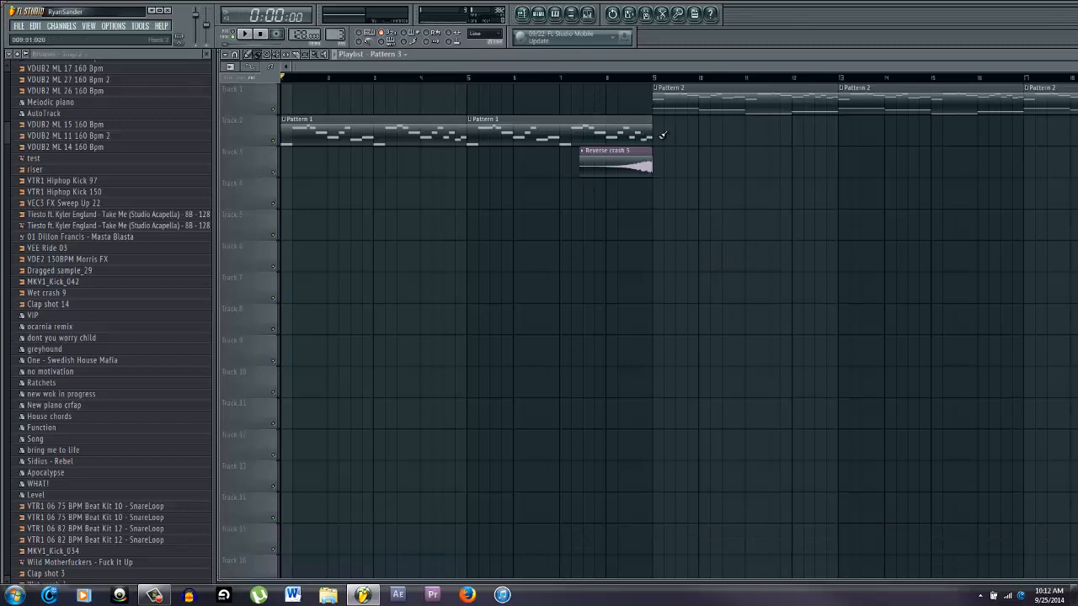
pyautogui.moveTo(663, 135); pyautogui.dragTo(1045, 133)
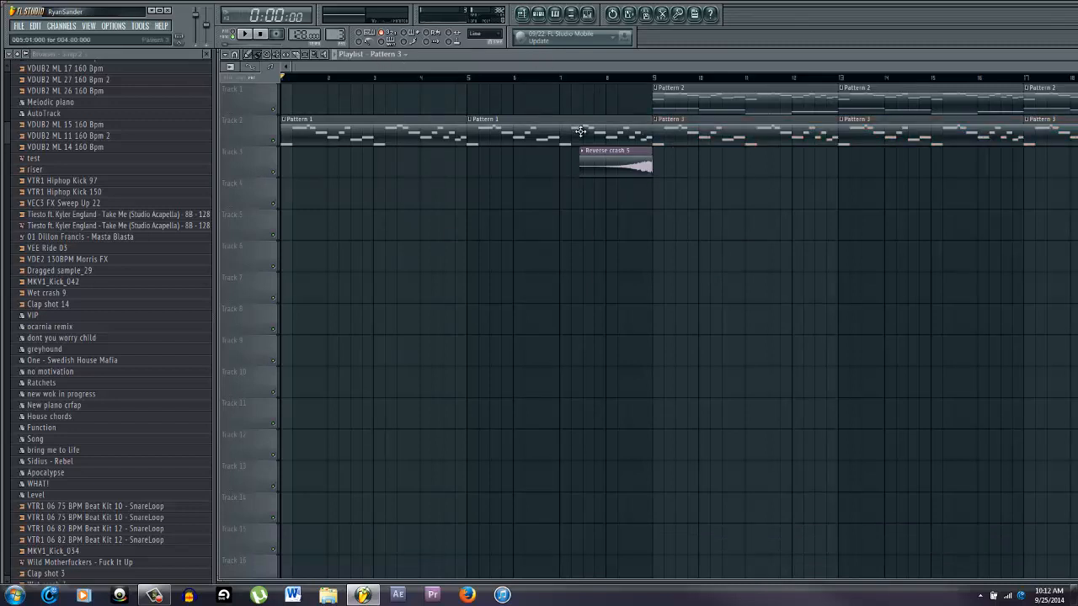
pyautogui.click(605, 78)
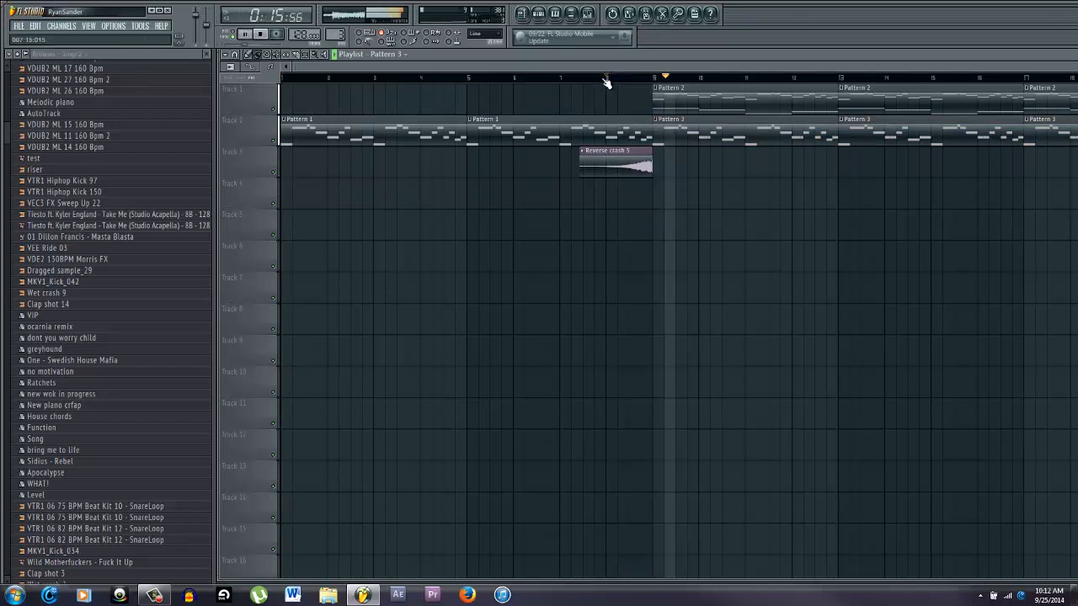
pyautogui.press('space')
# Place the Wet crash 9 sample on Track 3 at the start of bar 9 and close its channel settings
pyautogui.click(103, 304)
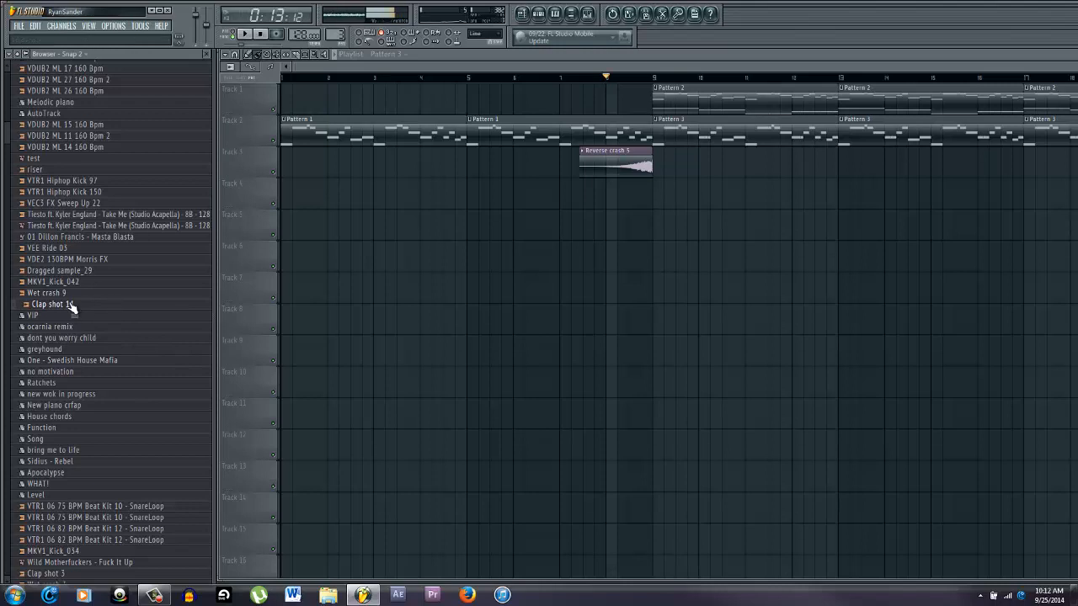
pyautogui.click(65, 294)
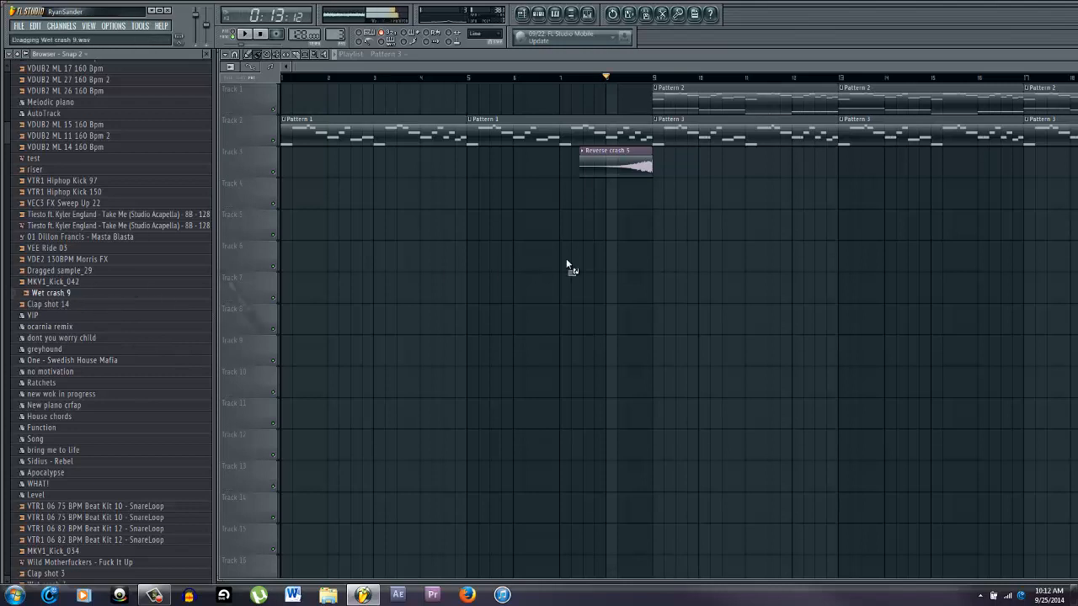
pyautogui.moveTo(566, 266); pyautogui.dragTo(672, 166)
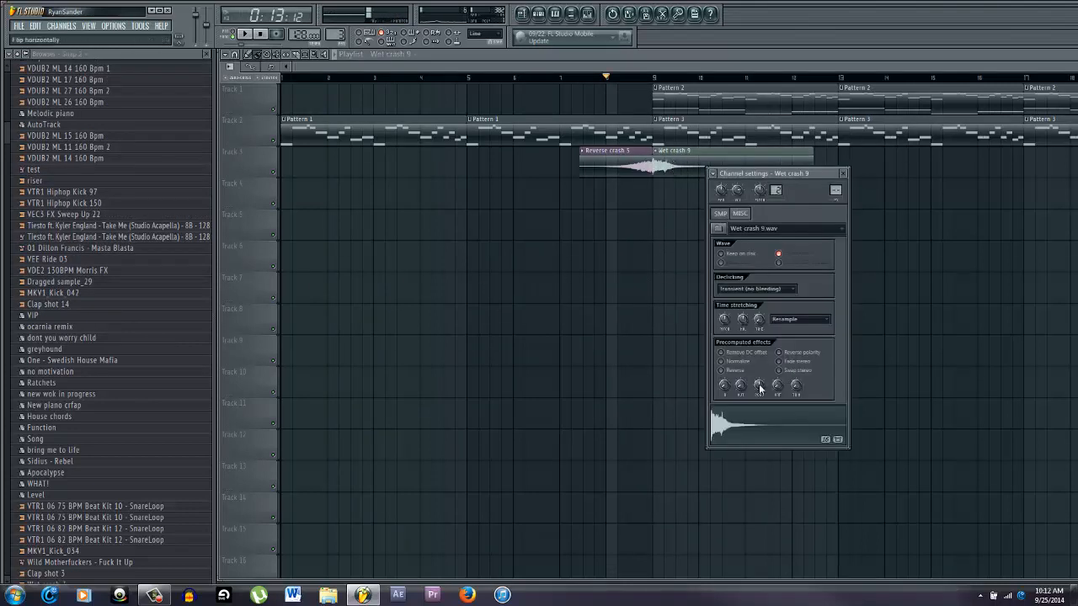
pyautogui.press('Escape')
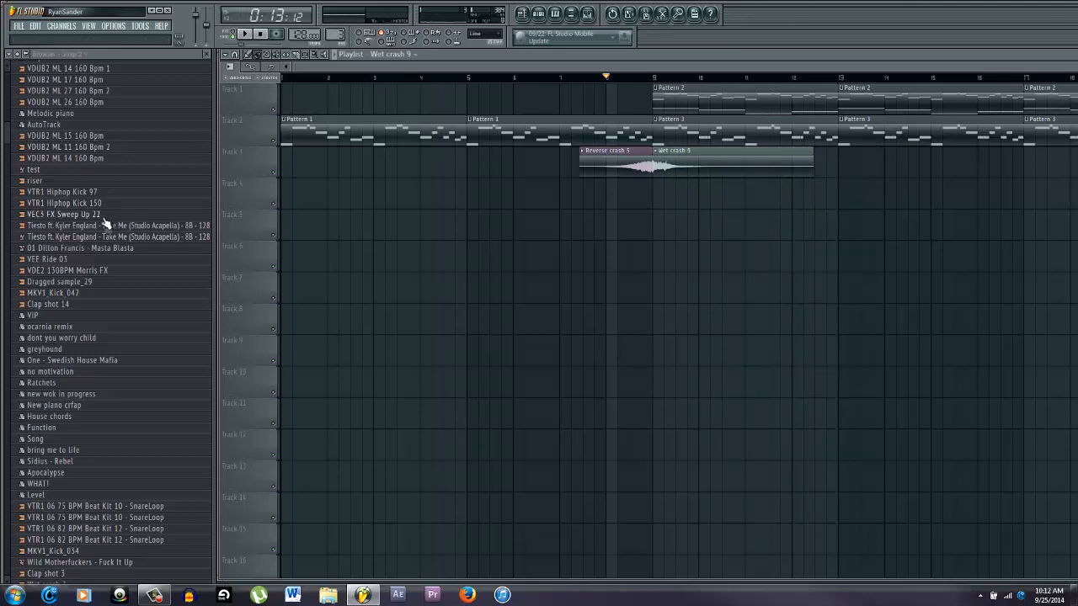
# Place the VEC3 FX Sweep Up 22 sample on Track 4 so it ends at the start of bar 9
pyautogui.moveTo(111, 217); pyautogui.dragTo(551, 178)
pyautogui.keyDown('ctrl'); pyautogui.click(613, 205); pyautogui.keyUp('ctrl')
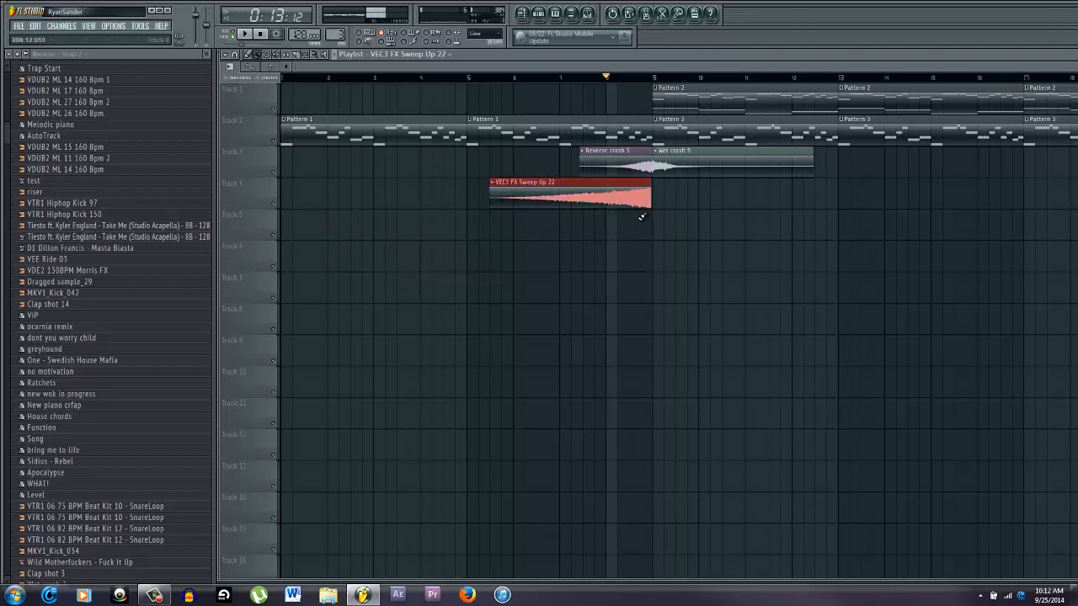
pyautogui.scroll(3, 659, 232)
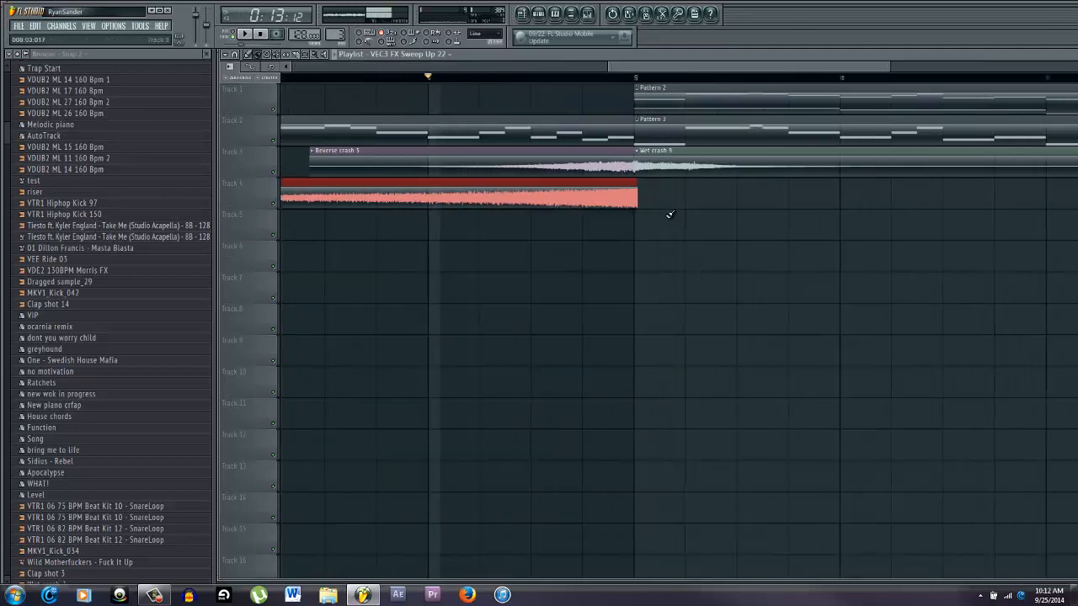
pyautogui.keyDown('ctrl'); pyautogui.click(566, 221); pyautogui.keyUp('ctrl')
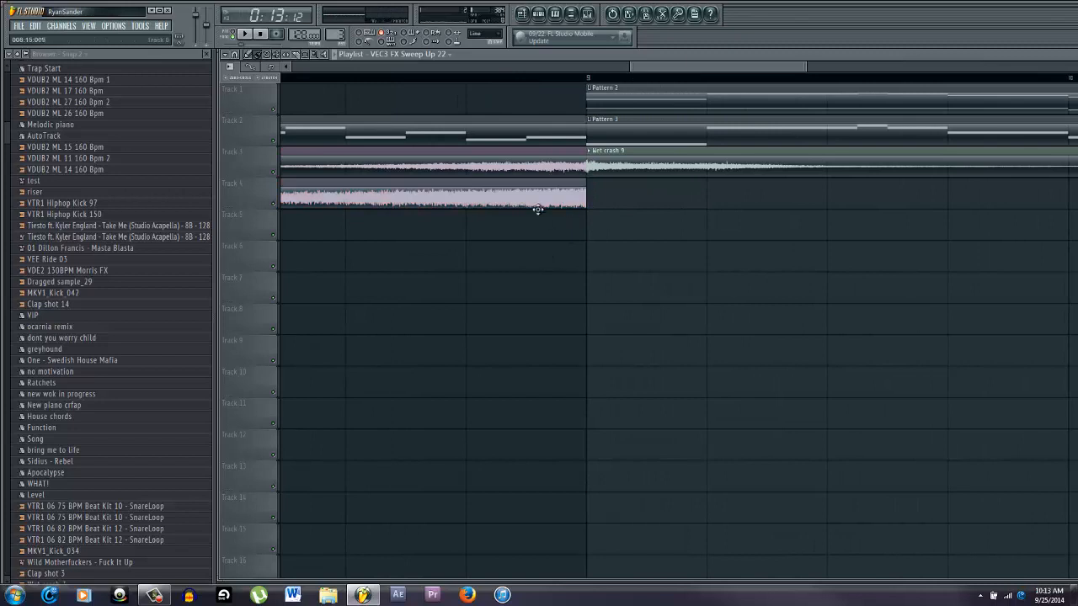
# Lower the level of the VEC3 FX Sweep Up 22 sample in its channel settings and close them
pyautogui.doubleClick(537, 205)
pyautogui.moveTo(737, 397); pyautogui.dragTo(730, 387)
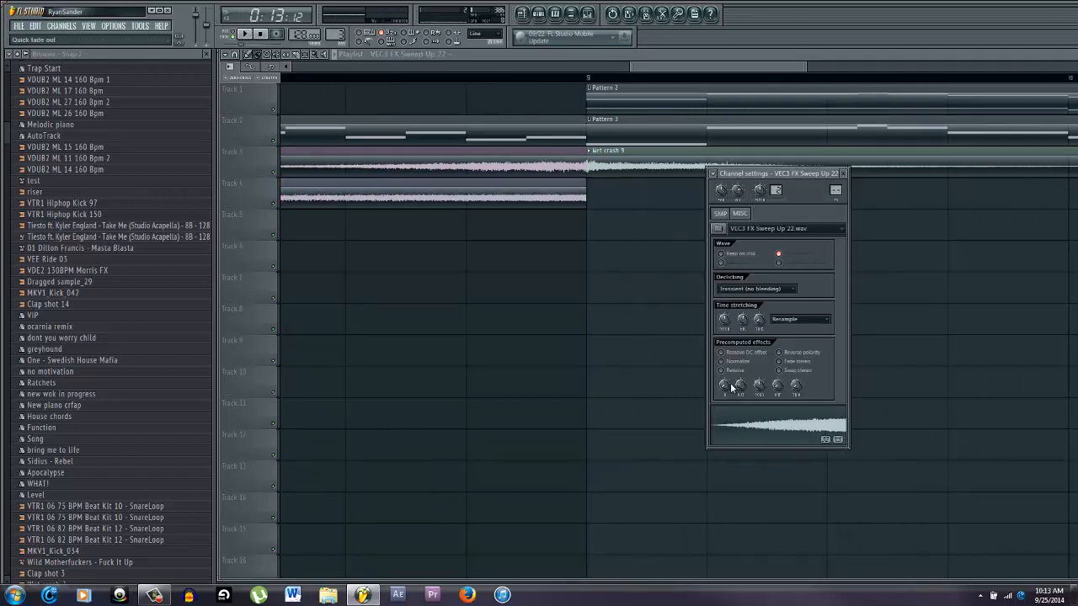
pyautogui.rightClick(631, 378)
# Play the song through the transition into bar 9 to hear the crash and sweep effects, and stop playback
pyautogui.press('space')
pyautogui.scroll(-5, 619, 390)
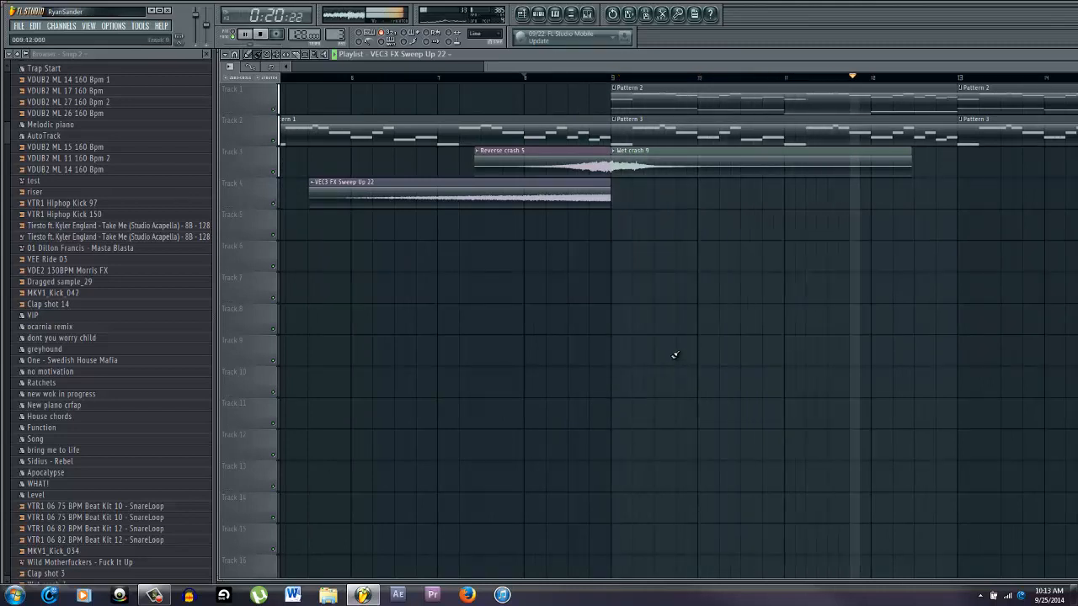
pyautogui.scroll(-2, 704, 354)
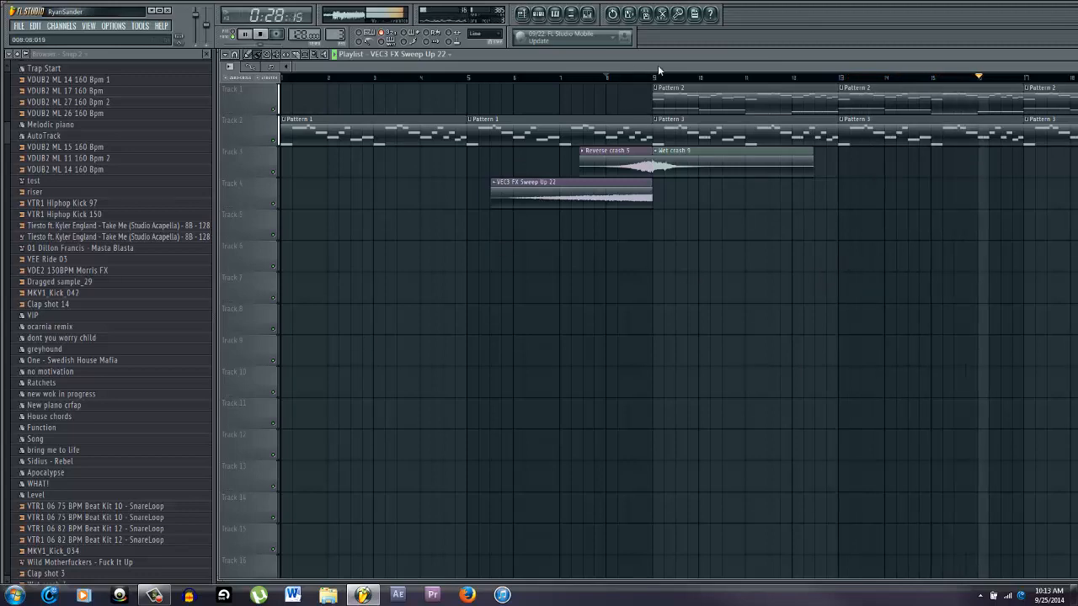
pyautogui.moveTo(657, 67); pyautogui.dragTo(992, 60)
pyautogui.press('space')
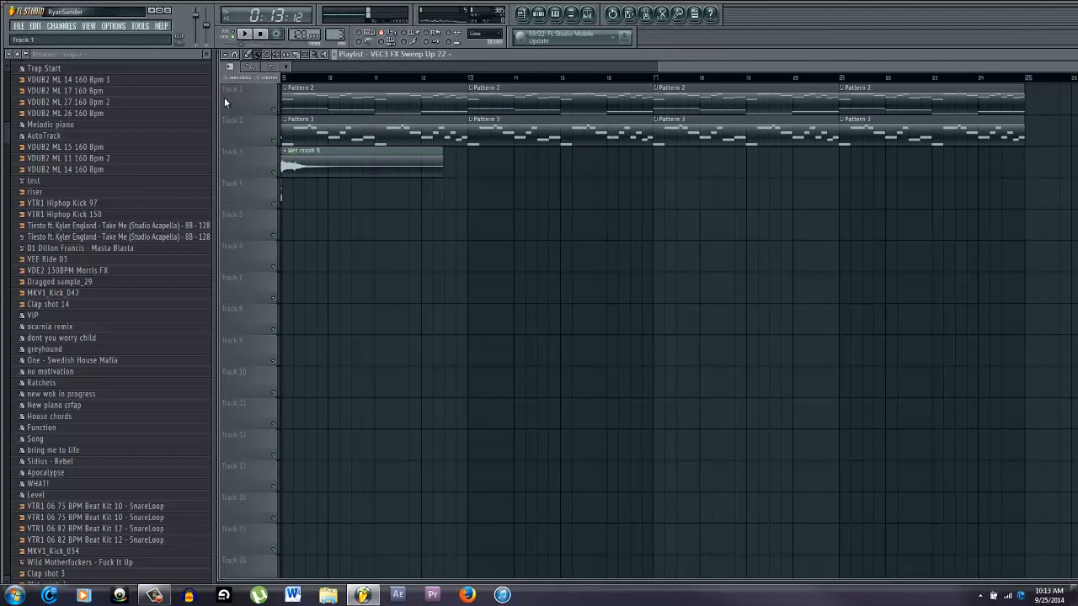
# Delete the Pattern 3 clips at bars 17 and 21 on Track 2
pyautogui.moveTo(295, 78)
pyautogui.mouseDown()
pyautogui.moveTo(322, 79)
pyautogui.moveTo(317, 89)
pyautogui.mouseUp()
pyautogui.rightClick(737, 139)
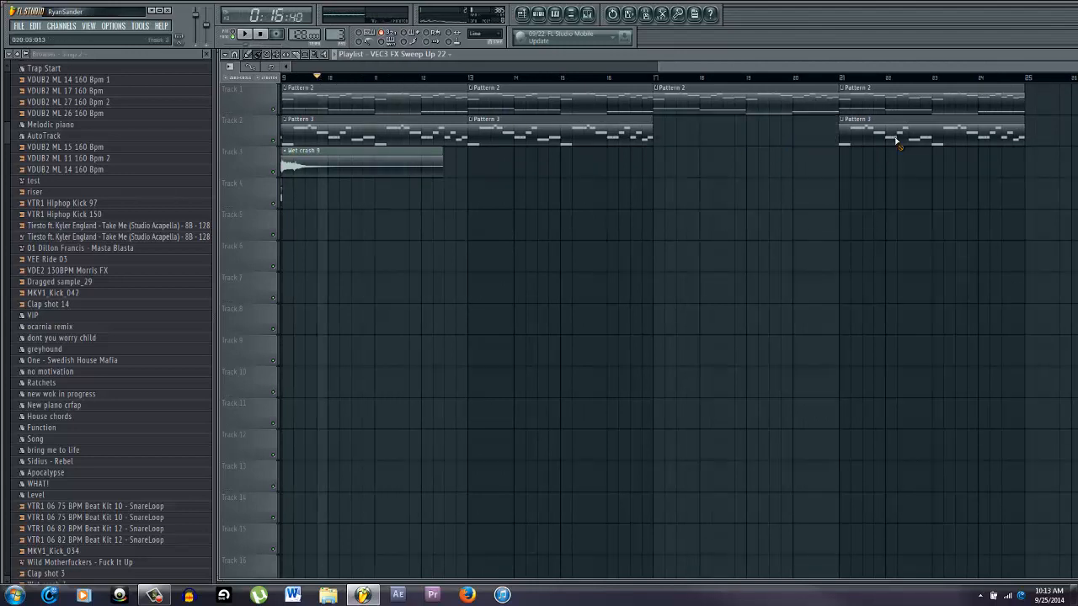
pyautogui.rightClick(897, 140)
# Copy the opening A5 and A4 notes from Pattern 2's Sylenth1 piano roll into the same channel of an empty pattern
pyautogui.doubleClick(690, 101)
pyautogui.scroll(-2, 339, 254)
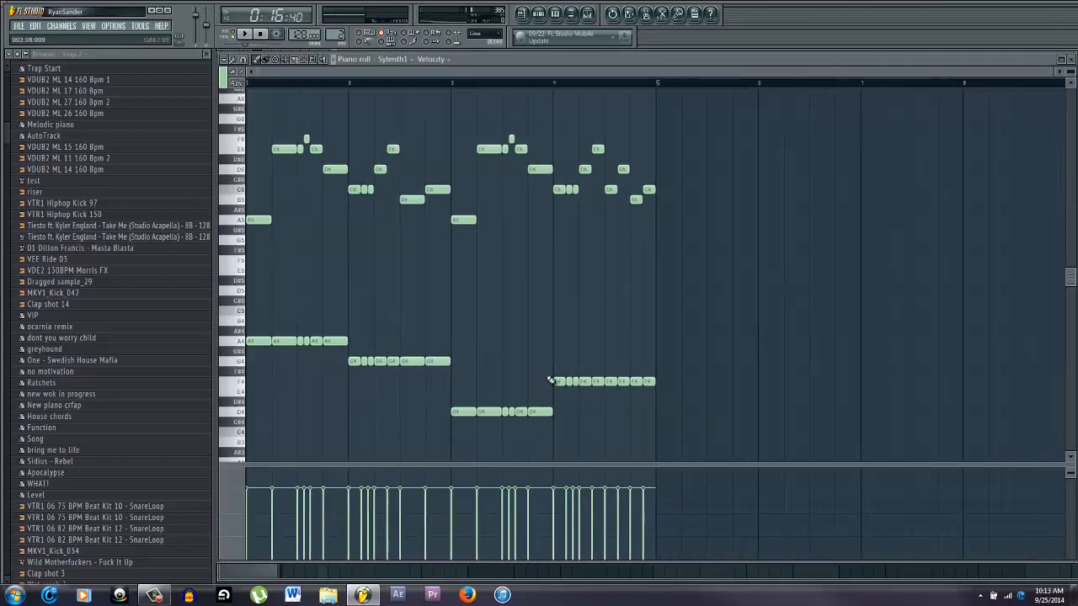
pyautogui.moveTo(761, 447); pyautogui.dragTo(1027, 198)
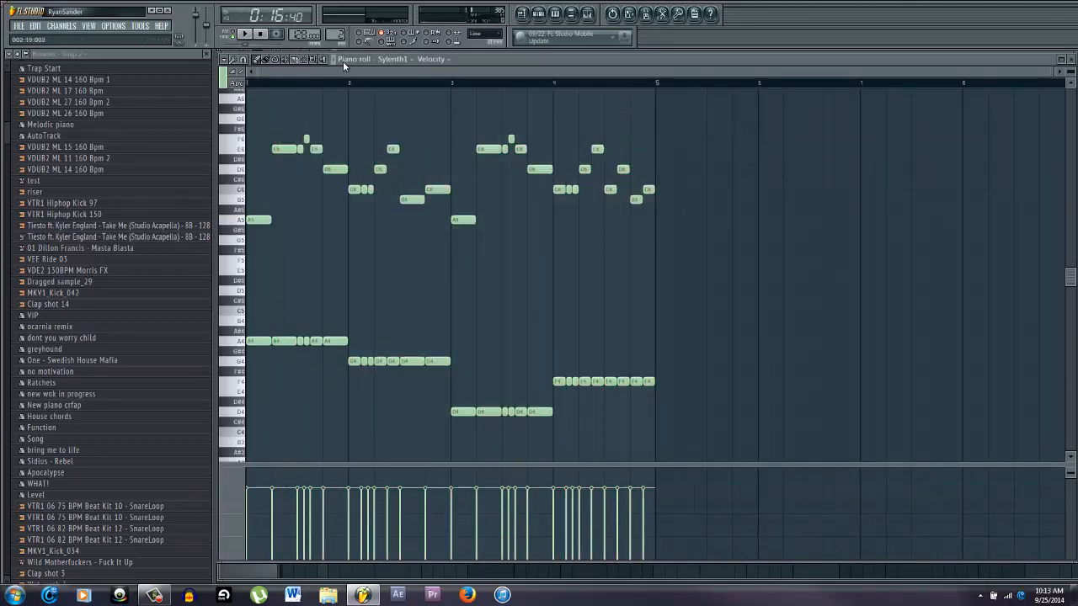
pyautogui.hotkey('ctrl', 'a')
pyautogui.scroll(4, 747, 435)
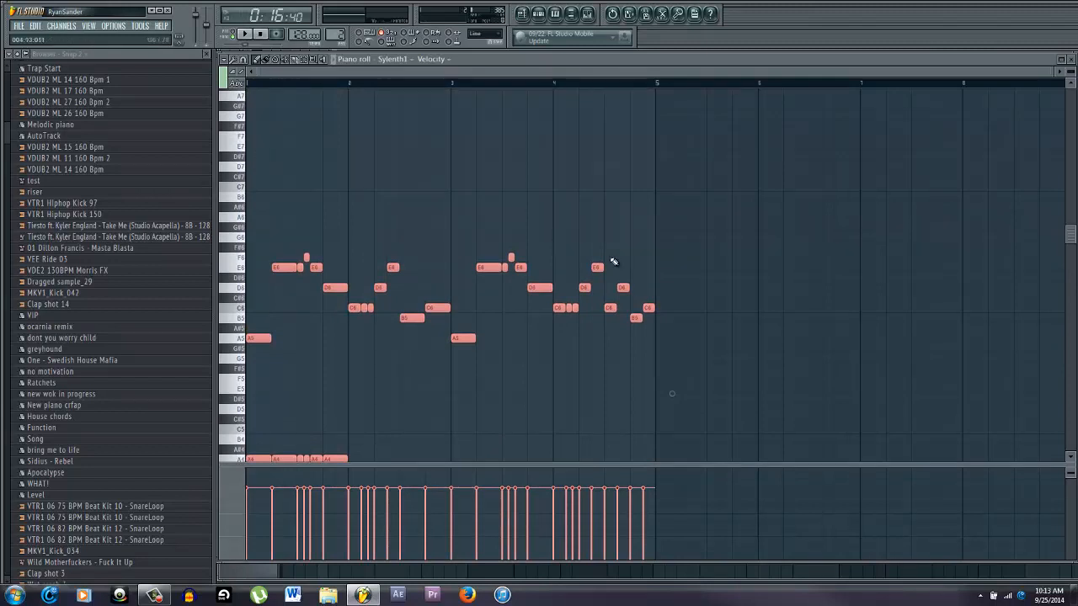
pyautogui.keyDown('ctrl'); pyautogui.click(678, 269); pyautogui.keyUp('ctrl')
pyautogui.scroll(-6, 673, 274)
pyautogui.moveTo(258, 313); pyautogui.dragTo(186, 114)
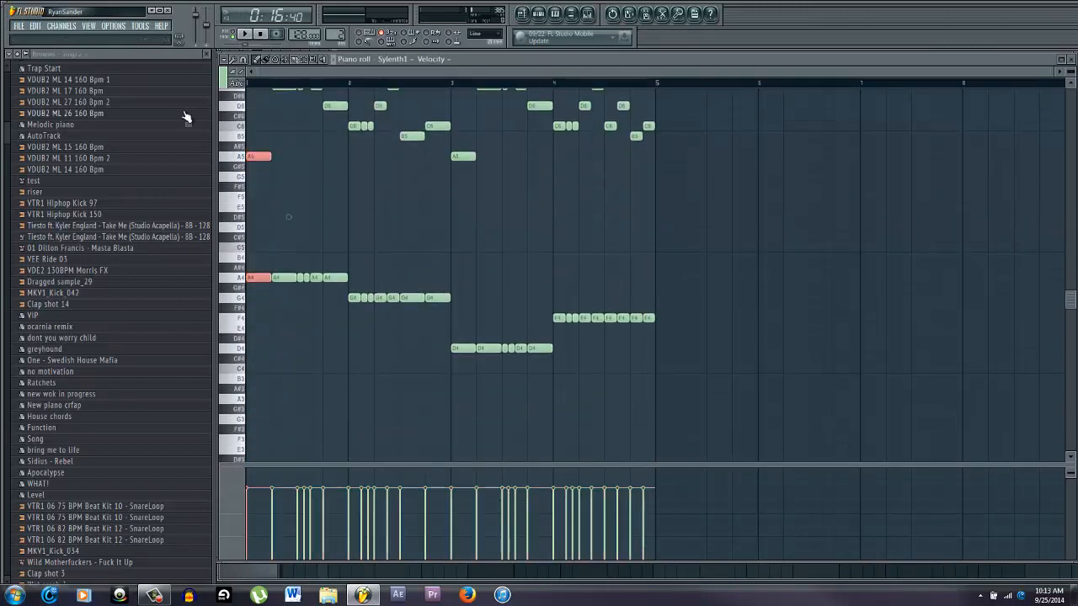
pyautogui.moveTo(339, 35); pyautogui.dragTo(336, 31)
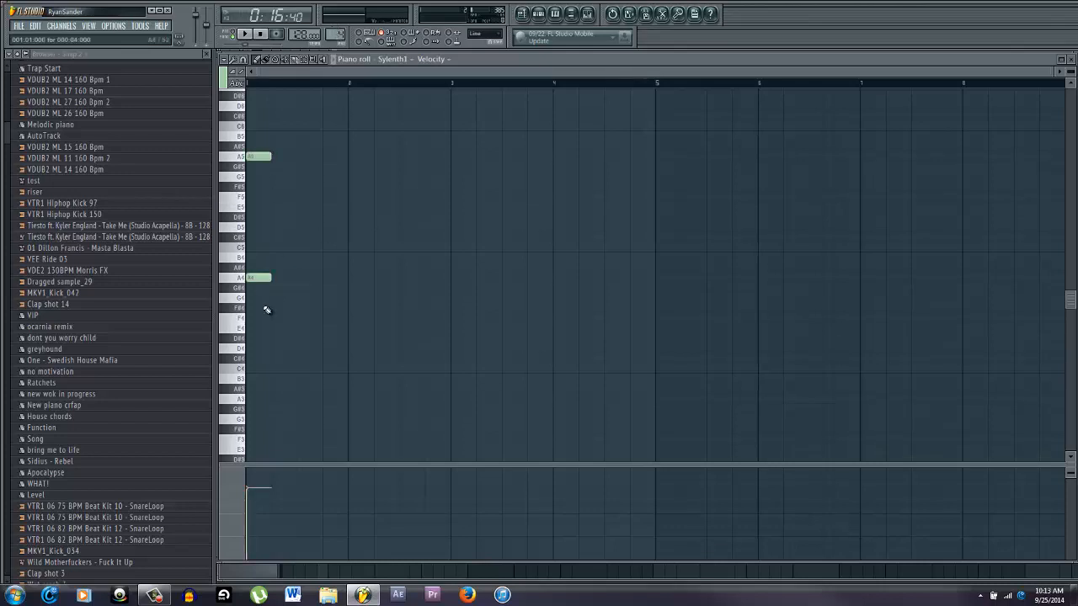
# Duplicate the A5 and A4 note pair until bar 1 is filled with four one-beat notes on each pitch
pyautogui.moveTo(266, 310); pyautogui.dragTo(243, 132)
pyautogui.hotkey('ctrl', 'b')
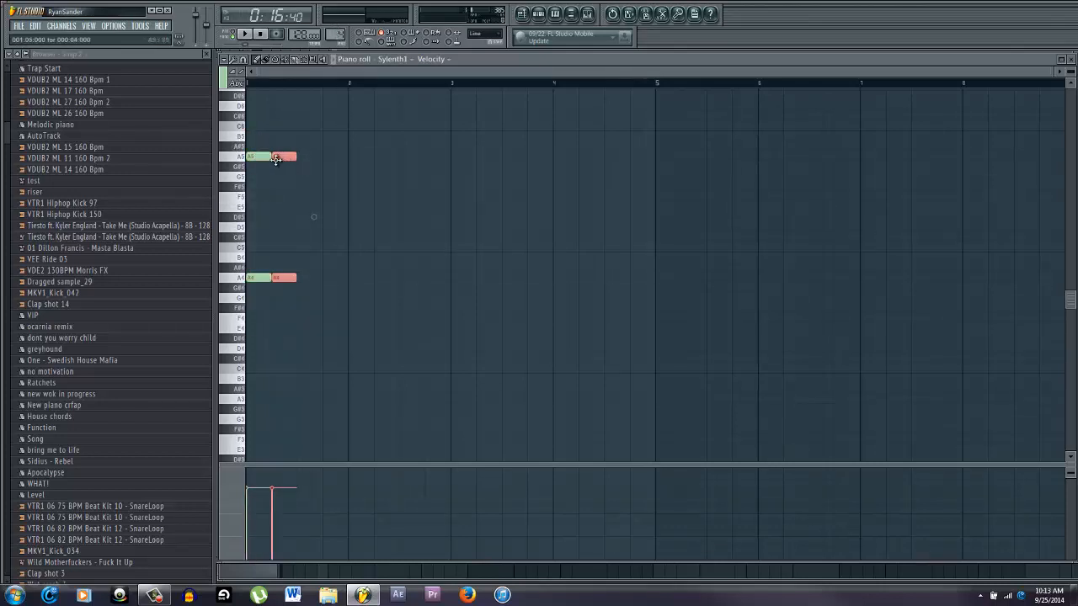
pyautogui.moveTo(314, 298); pyautogui.dragTo(251, 150)
pyautogui.hotkey('ctrl', 'b')
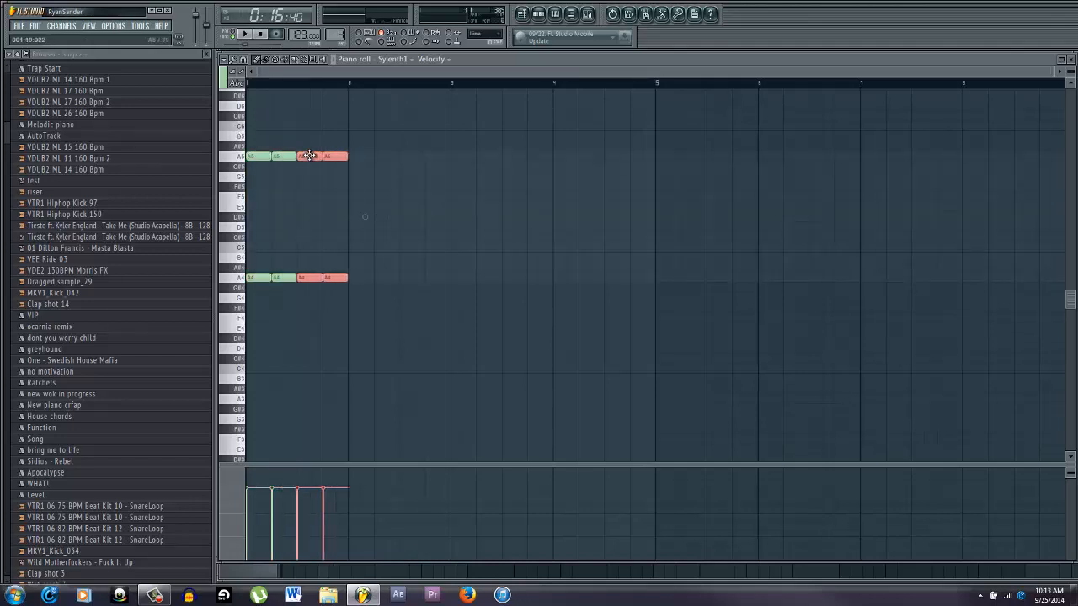
# Duplicate all the A5 and A4 notes of bar 1 into bar 2
pyautogui.keyDown('ctrl'); pyautogui.click(424, 267); pyautogui.keyUp('ctrl')
pyautogui.moveTo(404, 319); pyautogui.dragTo(584, 279)
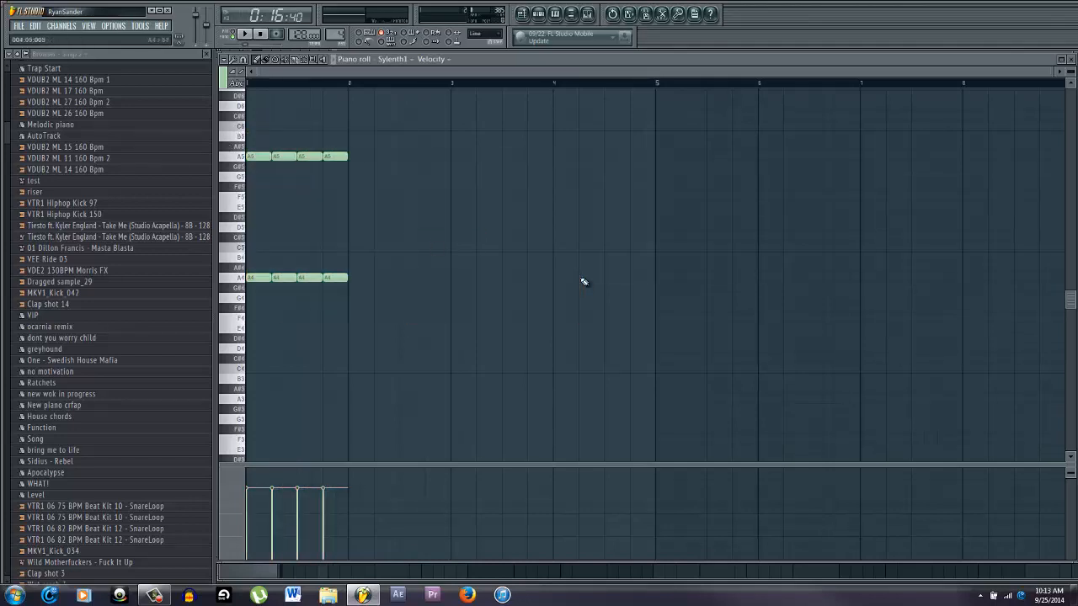
pyautogui.moveTo(455, 333); pyautogui.dragTo(250, 126)
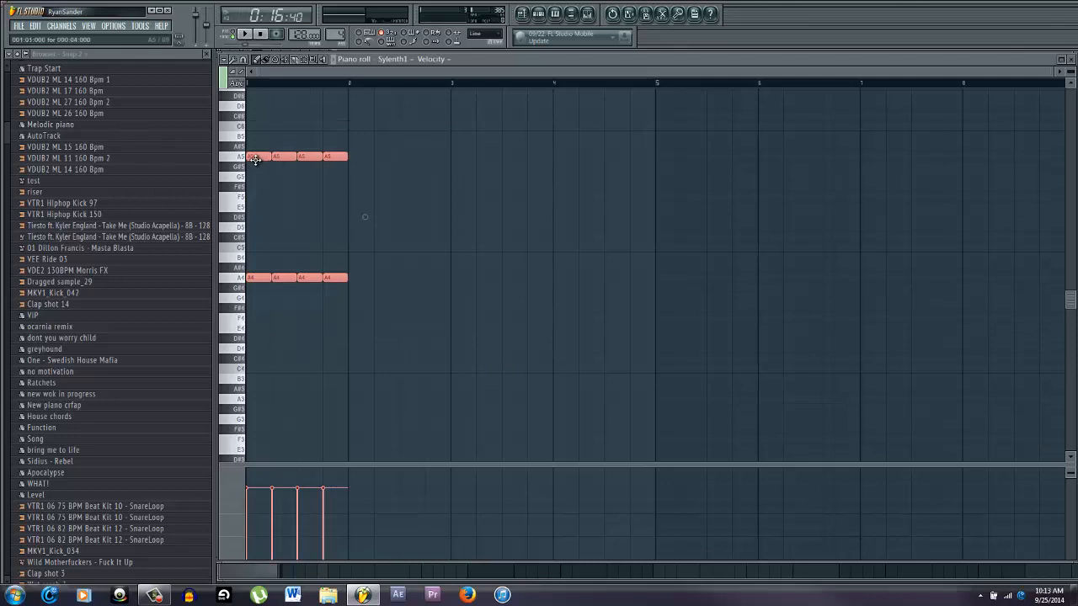
pyautogui.hotkey('ctrl', 'b')
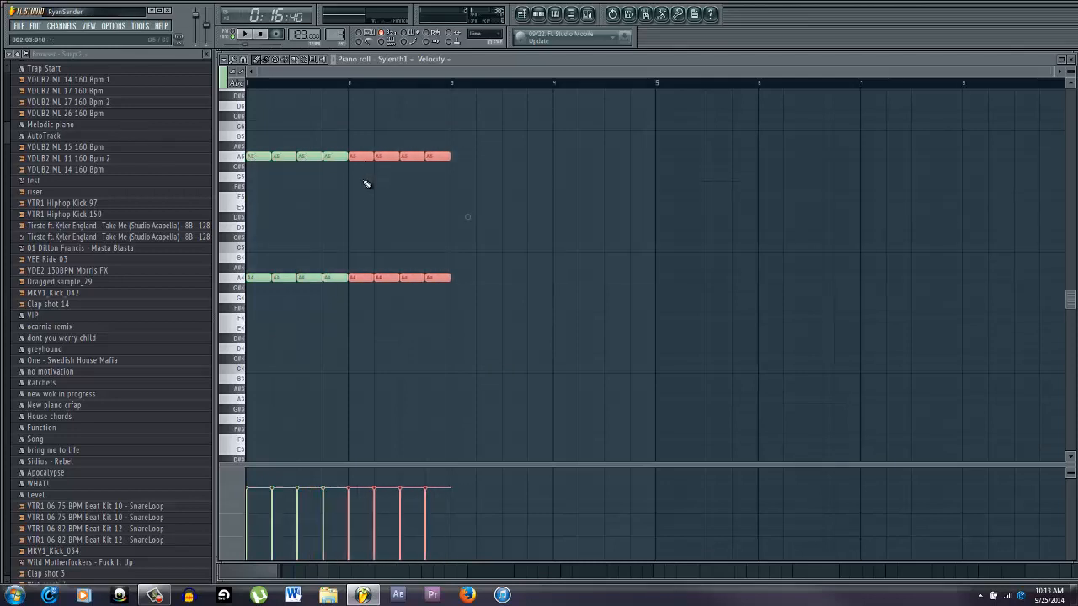
# Duplicate all the A5 and A4 notes of bars 1–2 into bars 3–4 and play the pattern
pyautogui.moveTo(546, 332); pyautogui.dragTo(244, 160)
pyautogui.moveTo(469, 174); pyautogui.dragTo(455, 150)
pyautogui.keyDown('ctrl'); pyautogui.click(464, 191); pyautogui.keyUp('ctrl')
pyautogui.press('space')
pyautogui.click(234, 34)
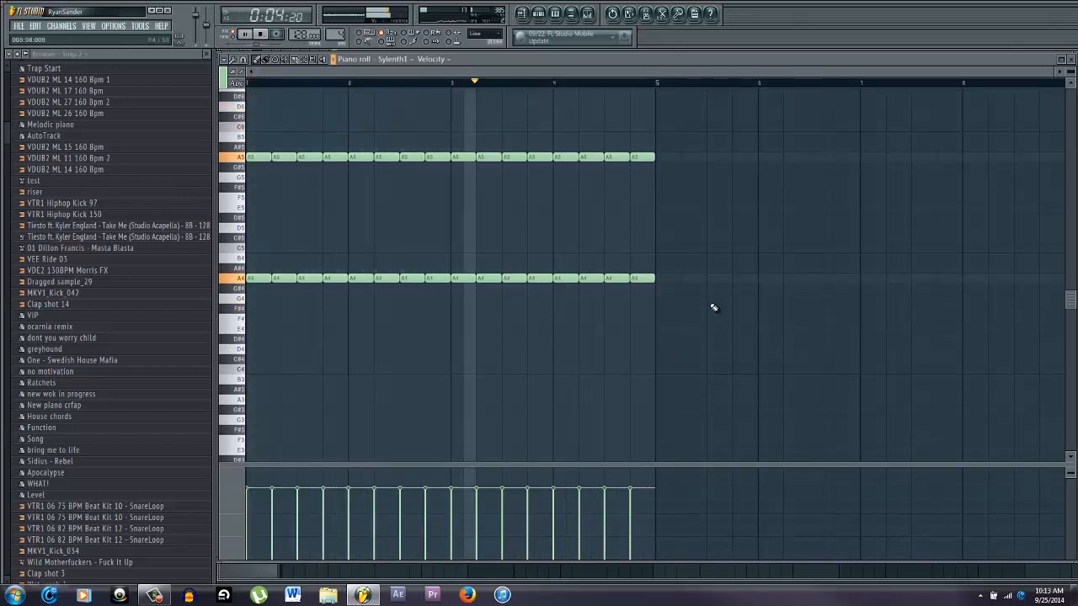
# Duplicate all the A5 and A4 notes of bars 1–4 into bars 5–8 and stop playback
pyautogui.moveTo(709, 313); pyautogui.dragTo(229, 158)
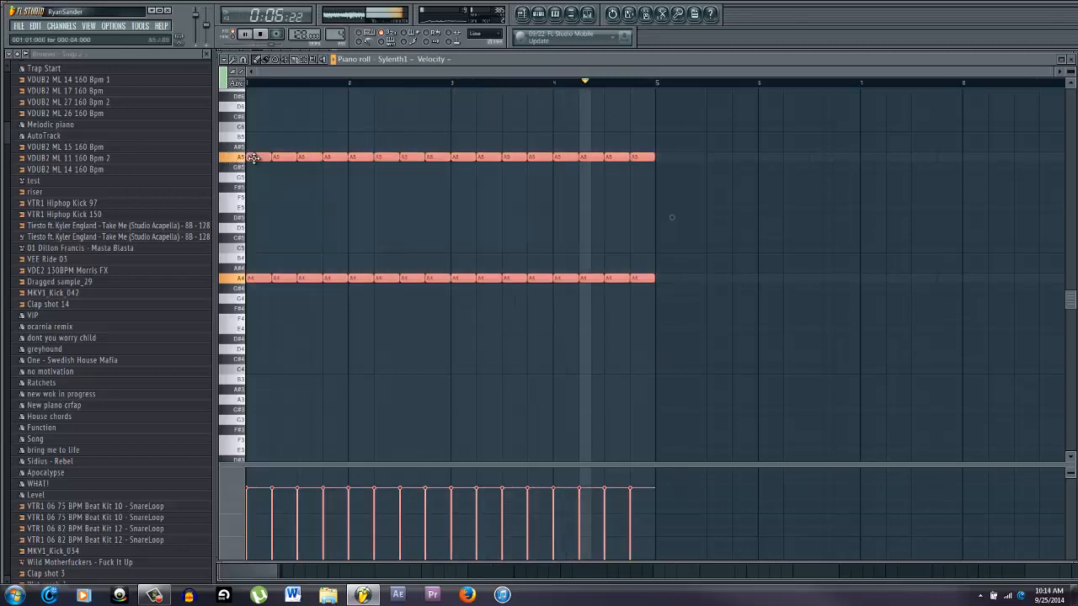
pyautogui.hotkey('ctrl', 'b')
pyautogui.press('space')
pyautogui.scroll(-1, 692, 205)
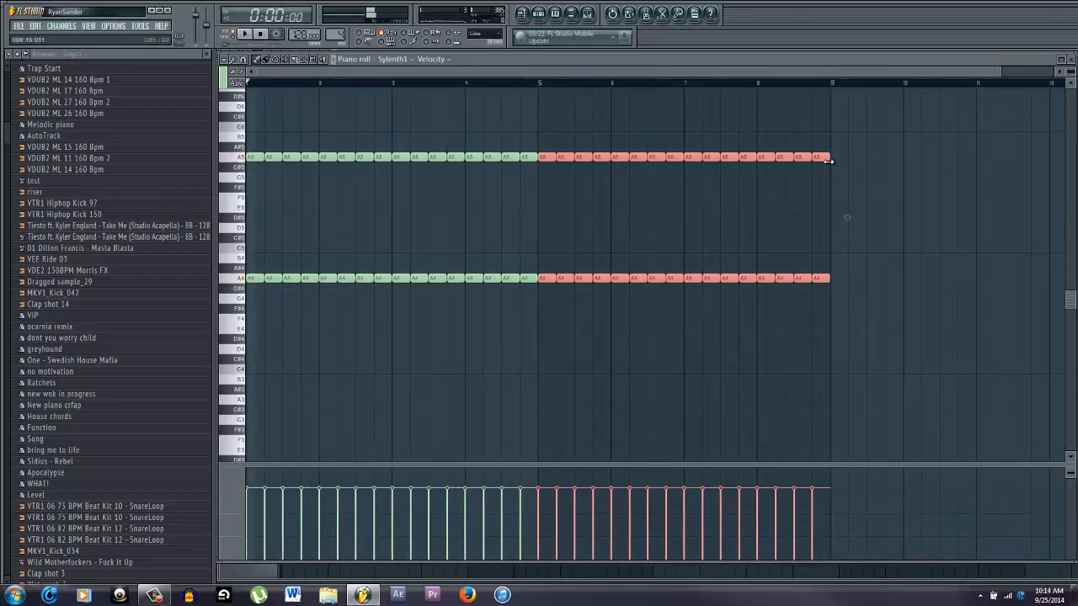
# Shorten the A5 and A4 notes in bars 5–8 to half a beat, fill the gaps with copies, and play the pattern
pyautogui.moveTo(828, 157); pyautogui.dragTo(817, 165)
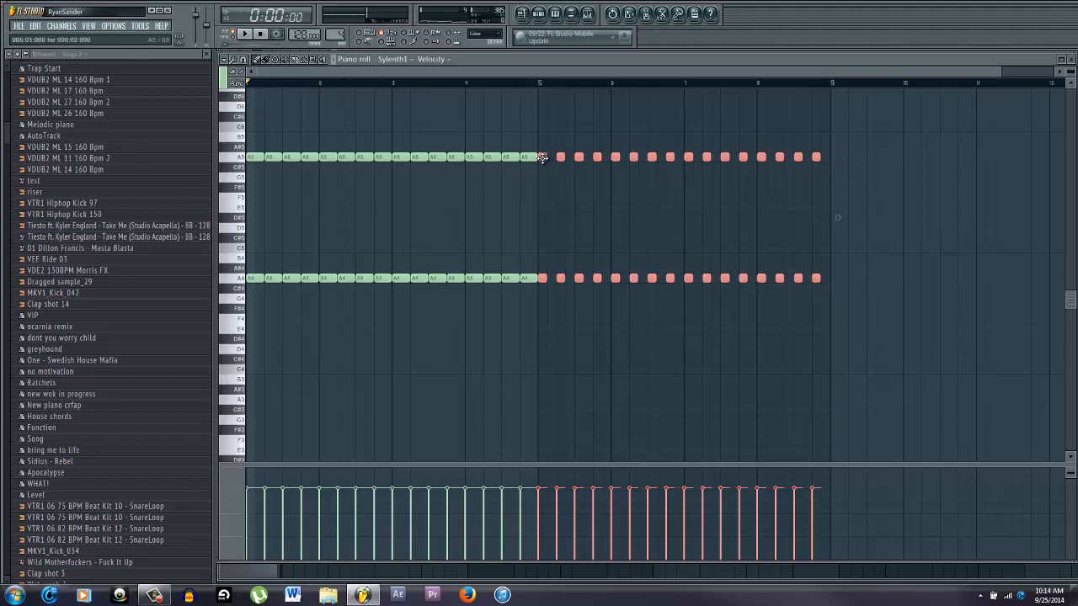
pyautogui.moveTo(543, 158); pyautogui.dragTo(551, 158)
pyautogui.keyDown('ctrl'); pyautogui.click(570, 131); pyautogui.keyUp('ctrl')
pyautogui.press('space')
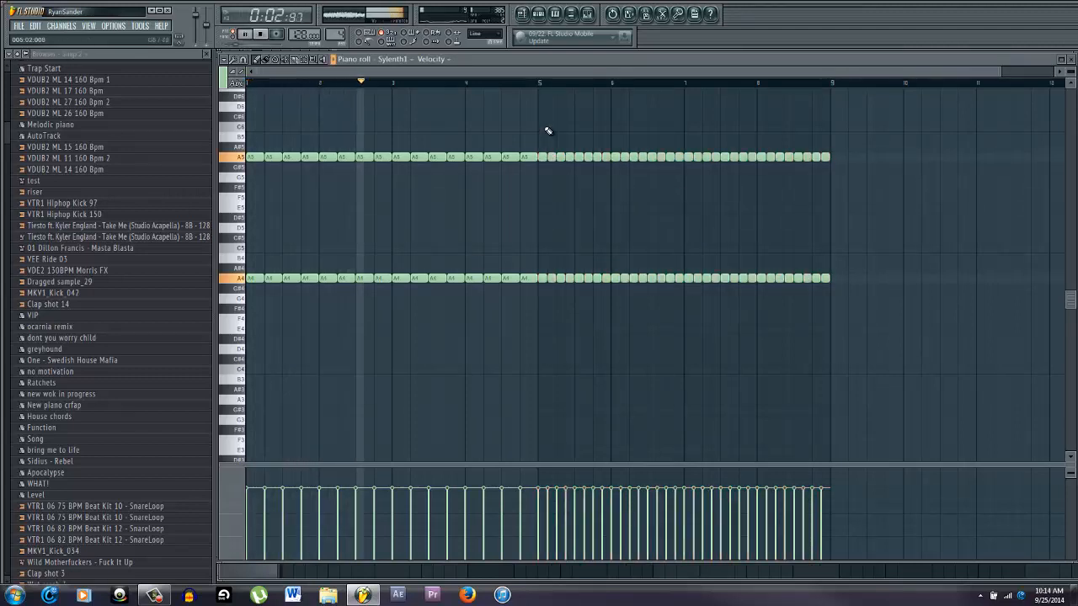
# Delete the A5 and A4 notes in bar 8 and stop playback
pyautogui.moveTo(893, 324); pyautogui.dragTo(766, 156)
pyautogui.press('Delete')
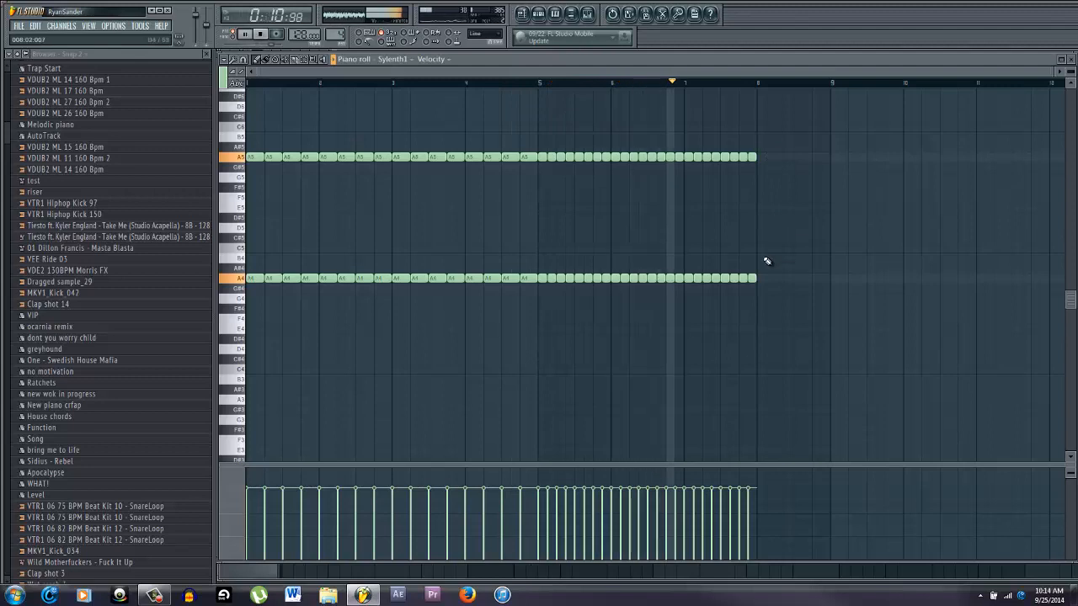
pyautogui.press('space')
# Shorten the A5 and A4 notes in bar 7 to a quarter beat and fill the gaps with copies
pyautogui.moveTo(788, 293); pyautogui.dragTo(691, 132)
pyautogui.scroll(3, 715, 152)
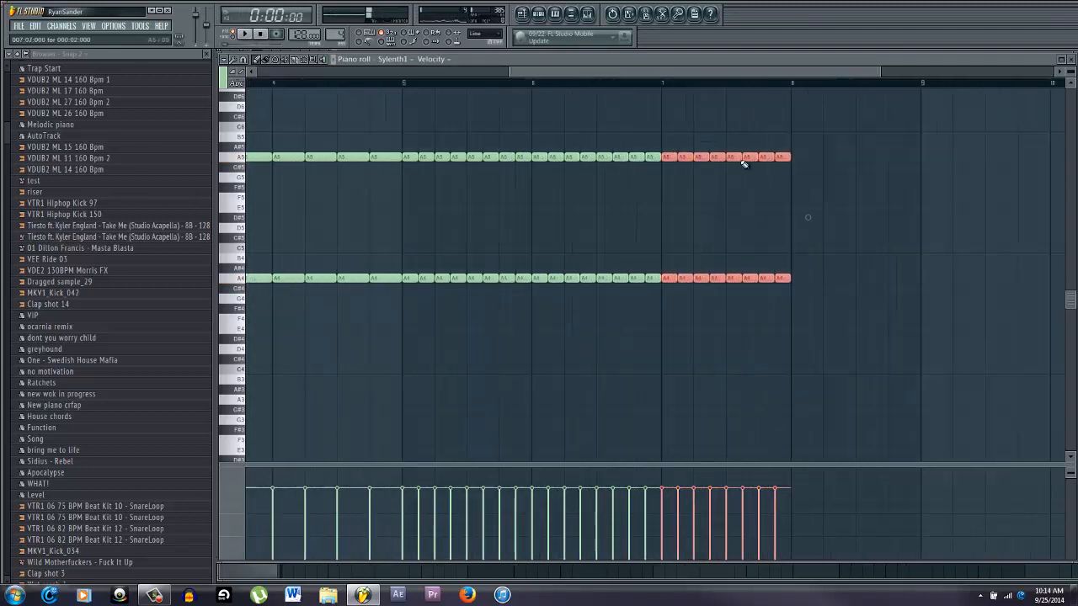
pyautogui.scroll(3, 782, 171)
pyautogui.moveTo(824, 158); pyautogui.dragTo(801, 159)
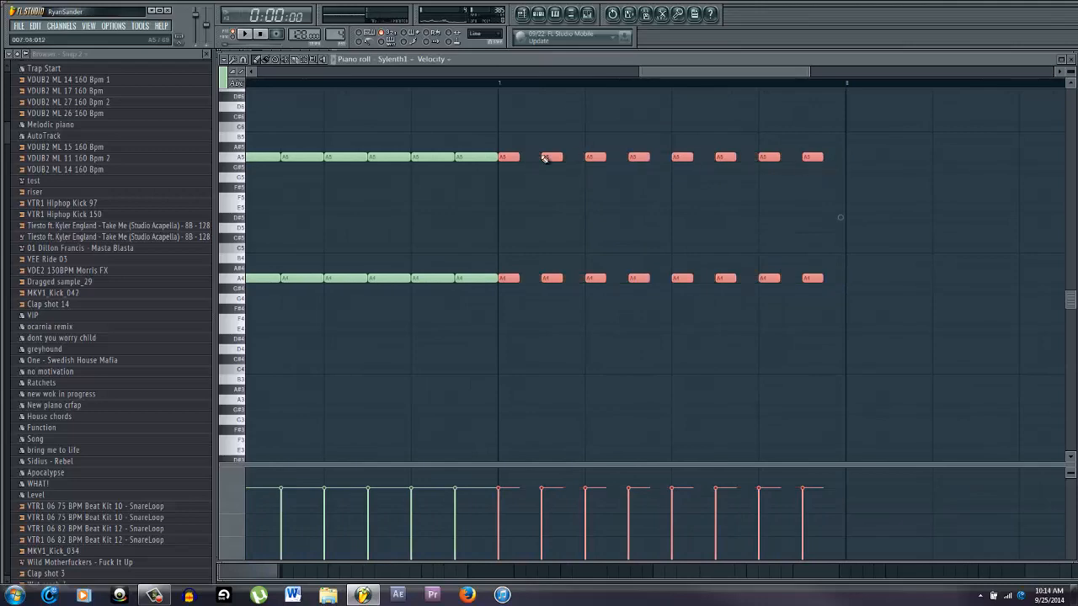
pyautogui.keyDown('shift'); pyautogui.moveTo(508, 157); pyautogui.dragTo(531, 156); pyautogui.keyUp('shift')
pyautogui.keyDown('ctrl'); pyautogui.click(547, 140); pyautogui.keyUp('ctrl')
# Place Pattern 4 on Track 1 of the playlist at bar 17, right after the second Pattern 2 clip
pyautogui.press('F5')
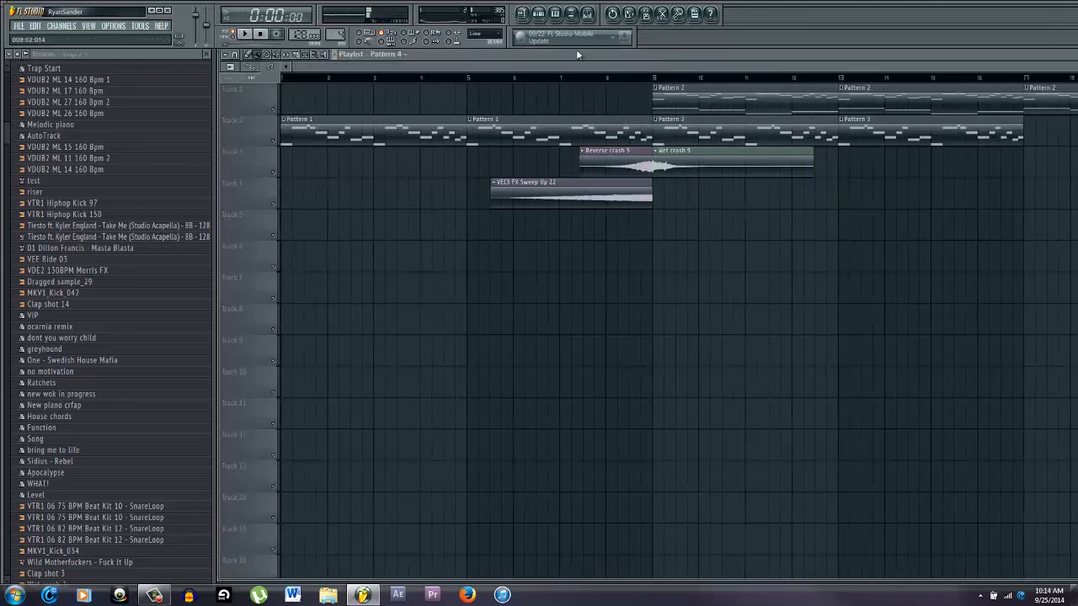
pyautogui.scroll(-5, 861, 85)
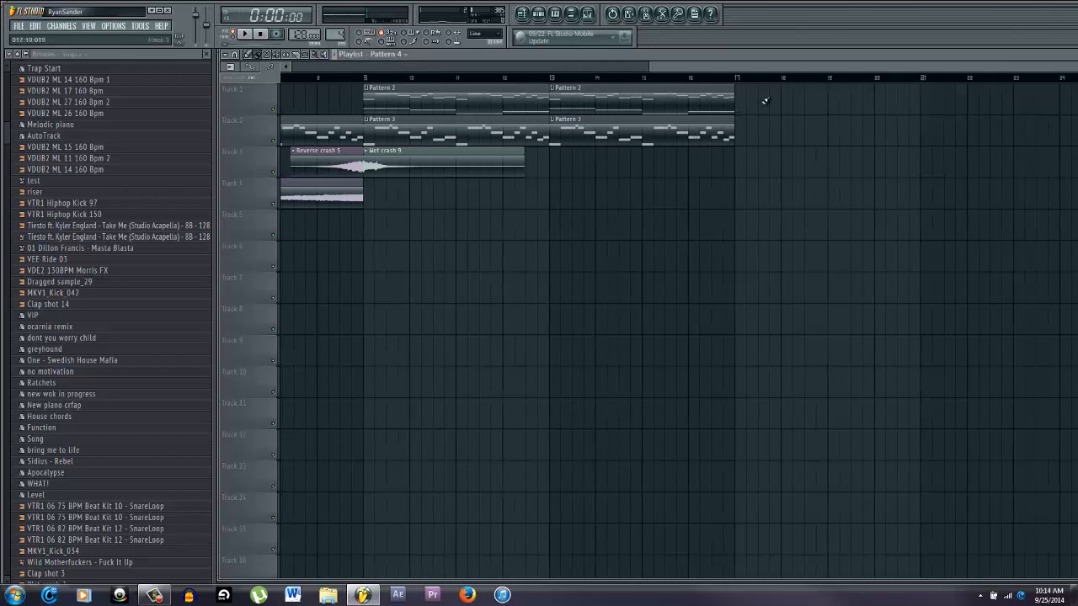
pyautogui.moveTo(765, 100)
pyautogui.mouseDown()
pyautogui.moveTo(817, 103)
pyautogui.moveTo(801, 104)
pyautogui.mouseUp()
pyautogui.hscroll(-6, 803, 173)
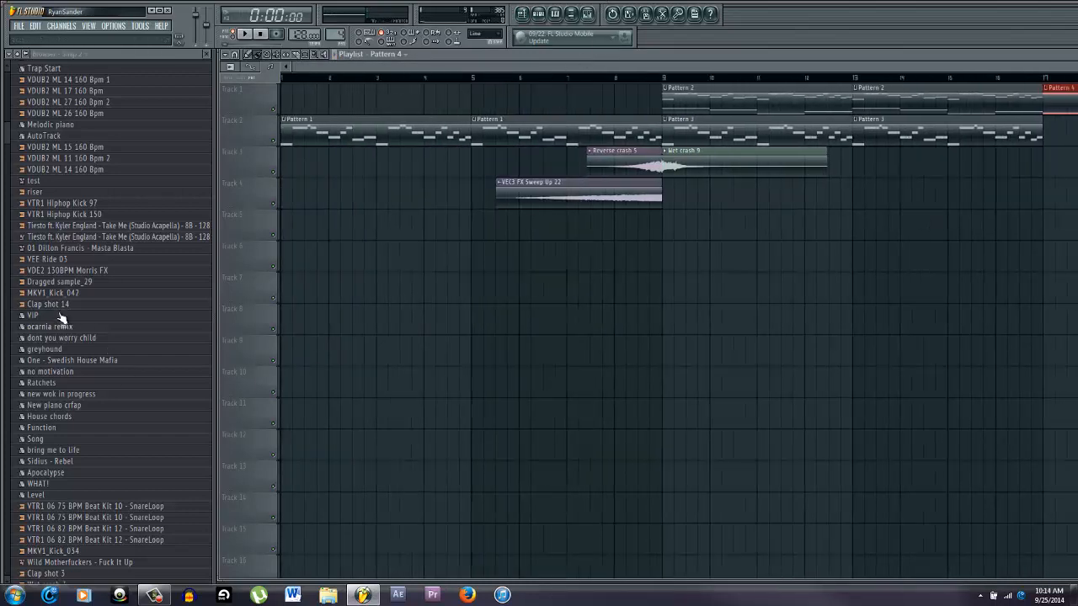
# Look through the sample list in the browser for a snare and audition VEE Snare 139
pyautogui.scroll(-4, 12, 167)
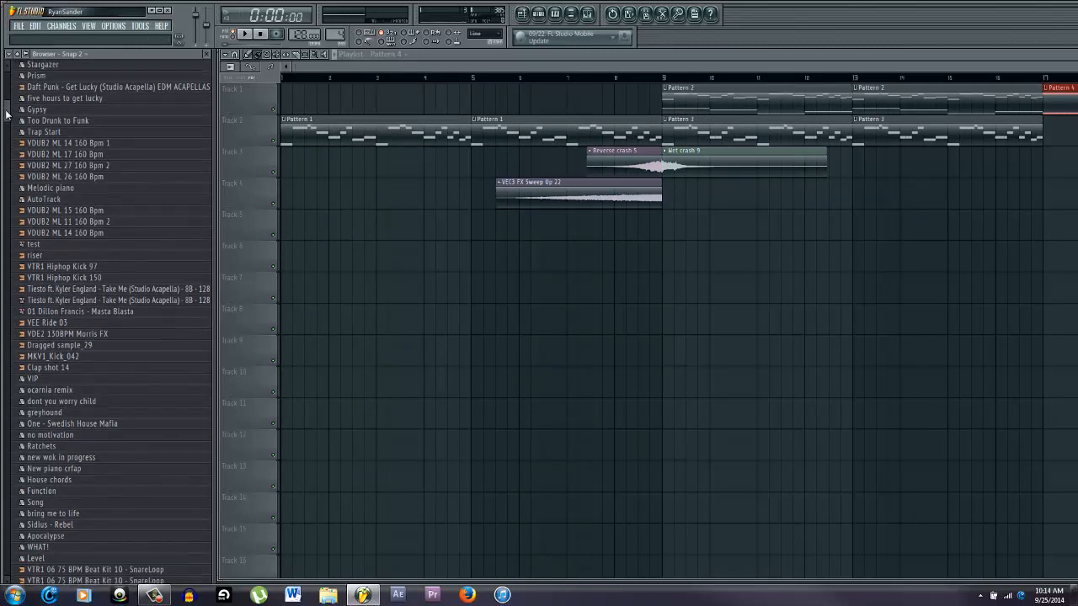
pyautogui.scroll(-8, 15, 181)
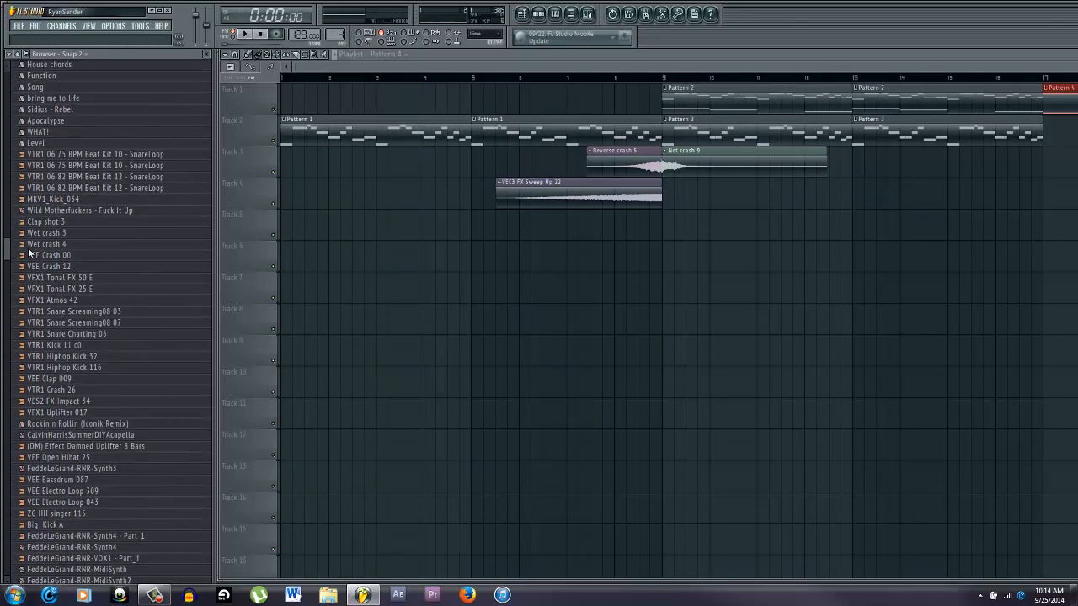
pyautogui.scroll(-5, 29, 252)
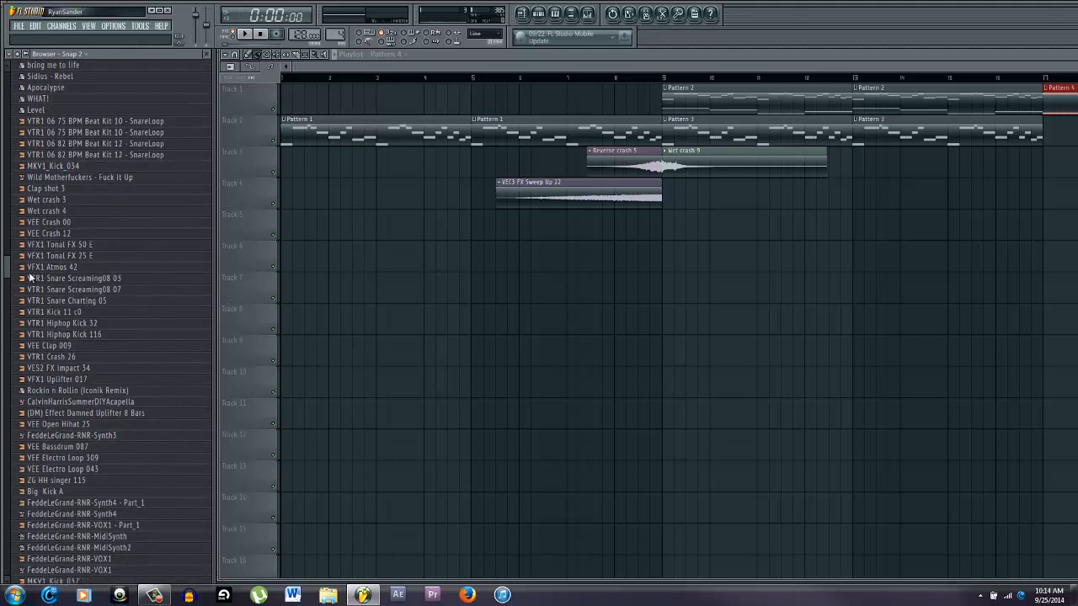
pyautogui.scroll(-2, 25, 302)
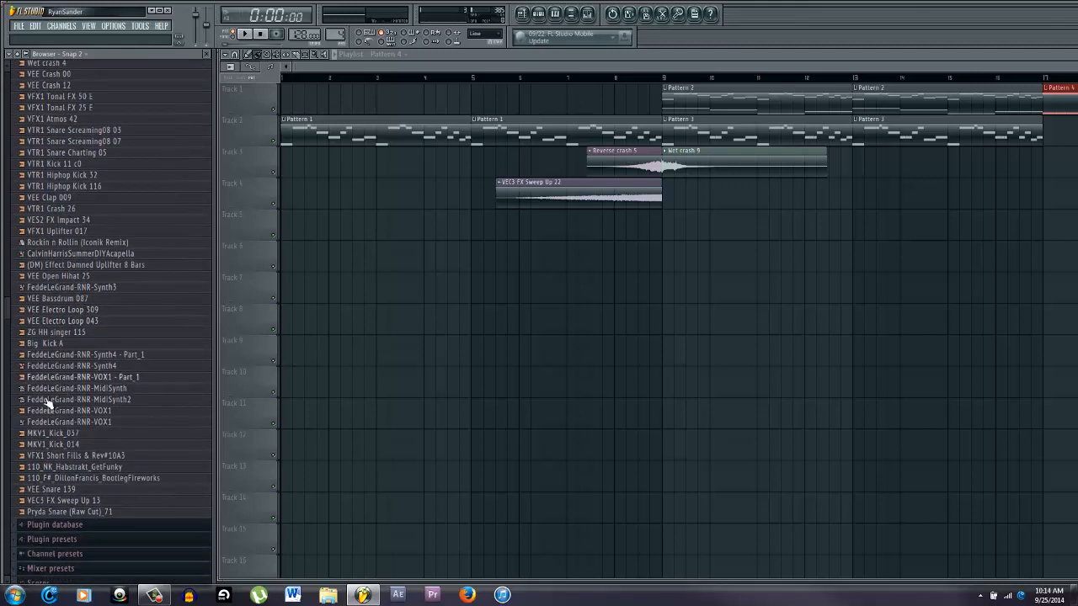
pyautogui.click(69, 487)
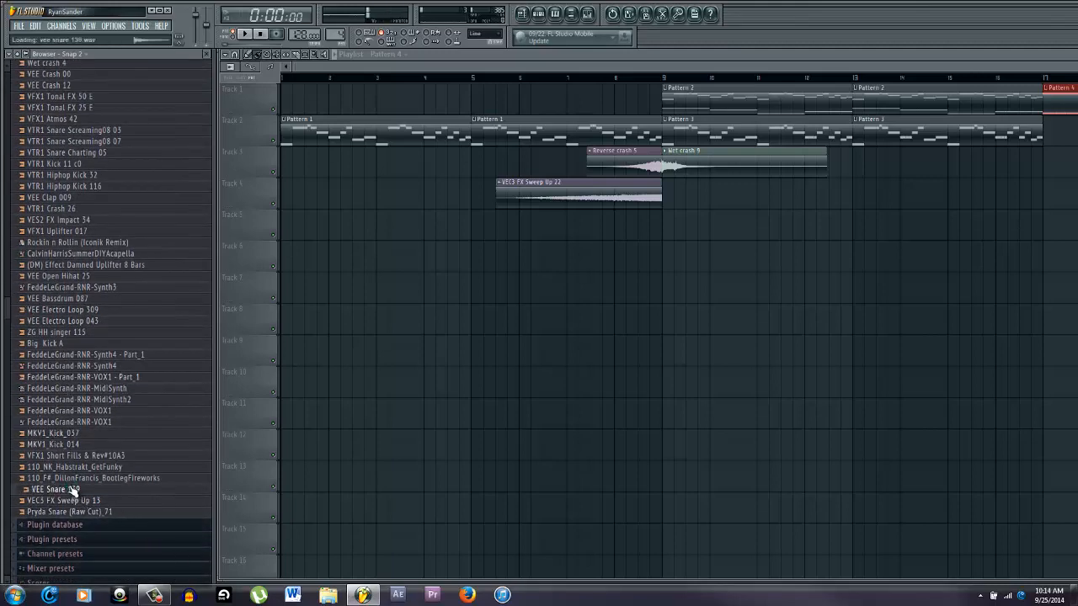
pyautogui.click(542, 354)
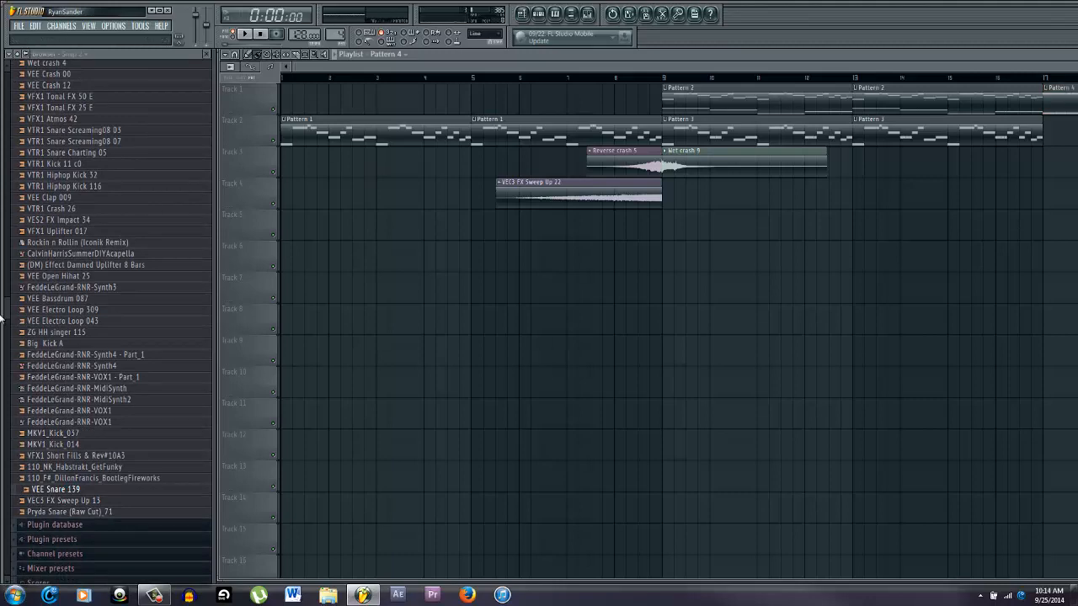
# Browse the sample packs and open the VDUB2 Snares folder of Vengeance Essential Dubstep Vol.2
pyautogui.moveTo(8, 305); pyautogui.dragTo(4, 534)
pyautogui.click(74, 153)
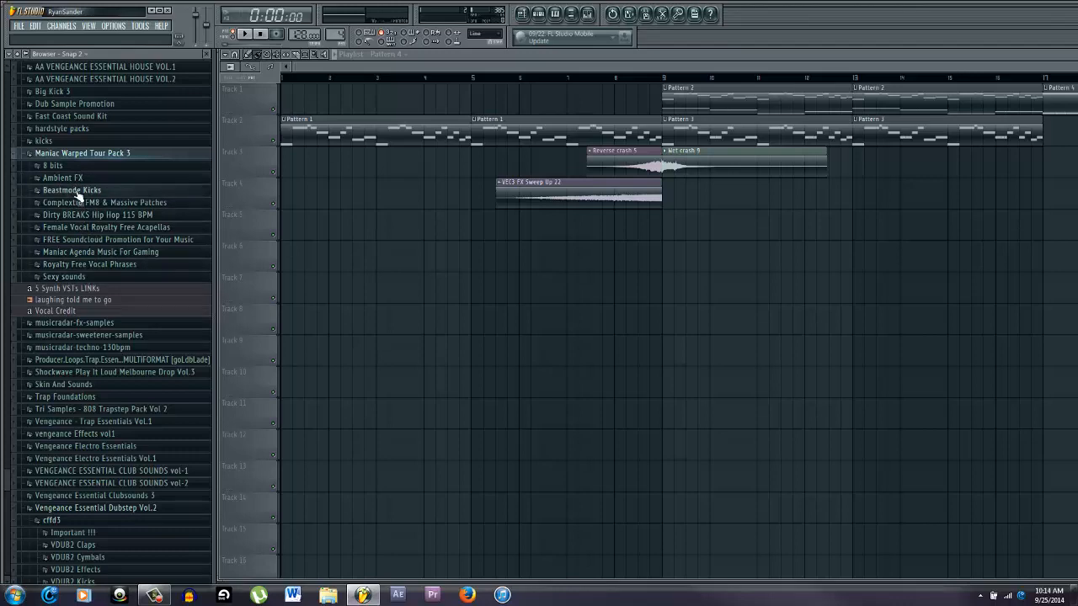
pyautogui.click(85, 154)
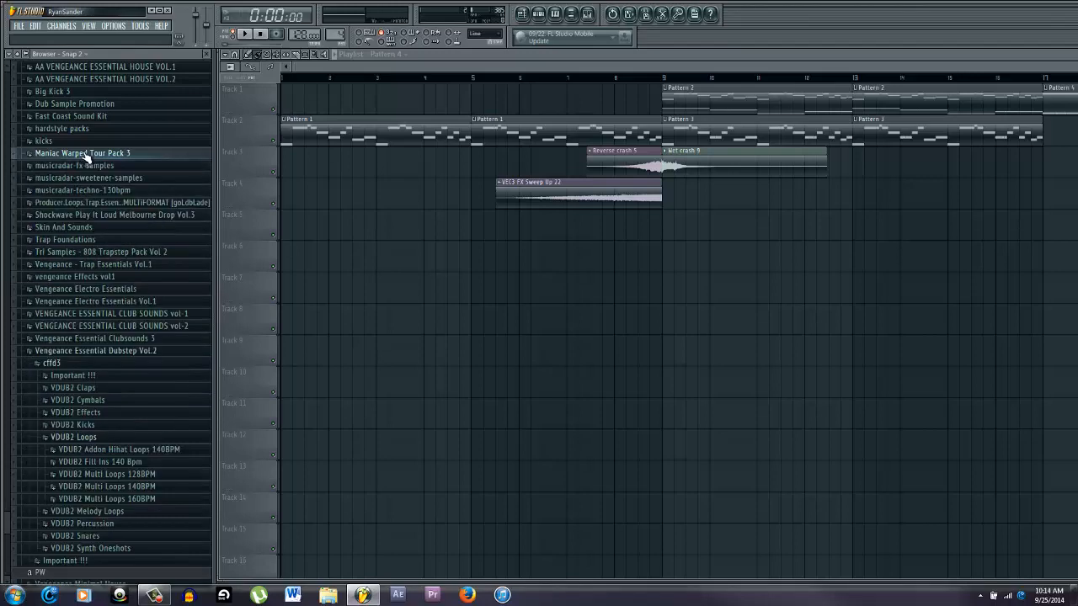
pyautogui.scroll(-1, 85, 154)
pyautogui.scroll(2, 91, 150)
pyautogui.scroll(-4, 93, 152)
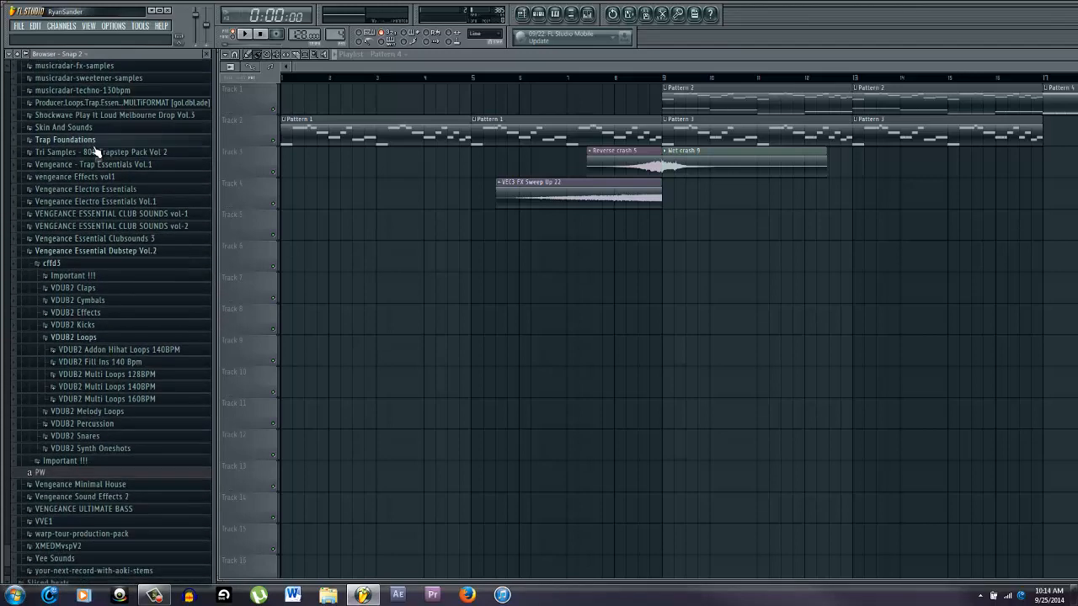
pyautogui.scroll(-3, 95, 151)
pyautogui.scroll(2, 96, 155)
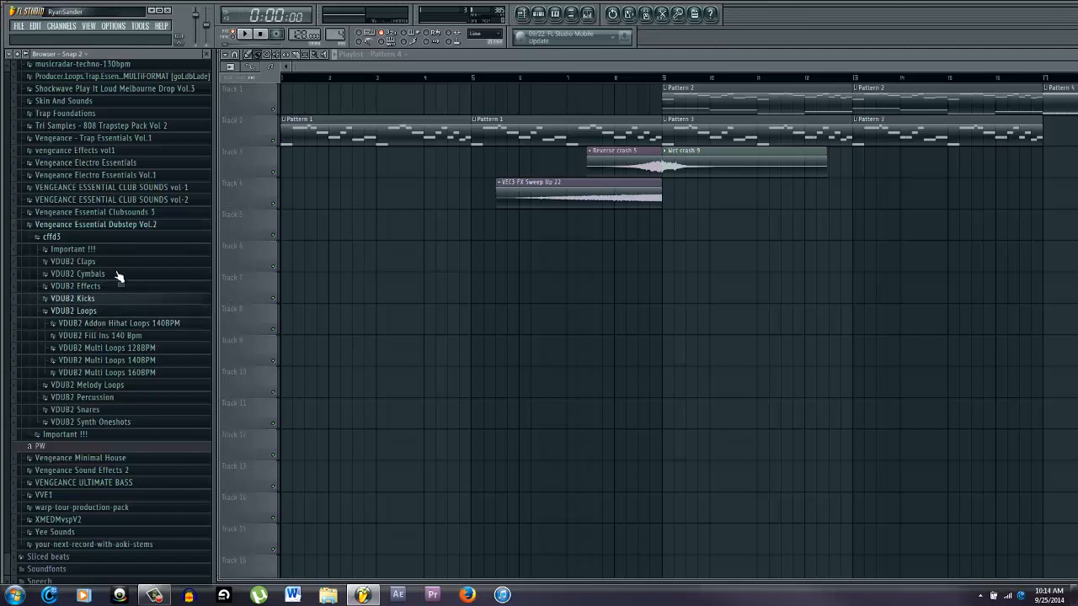
pyautogui.click(75, 409)
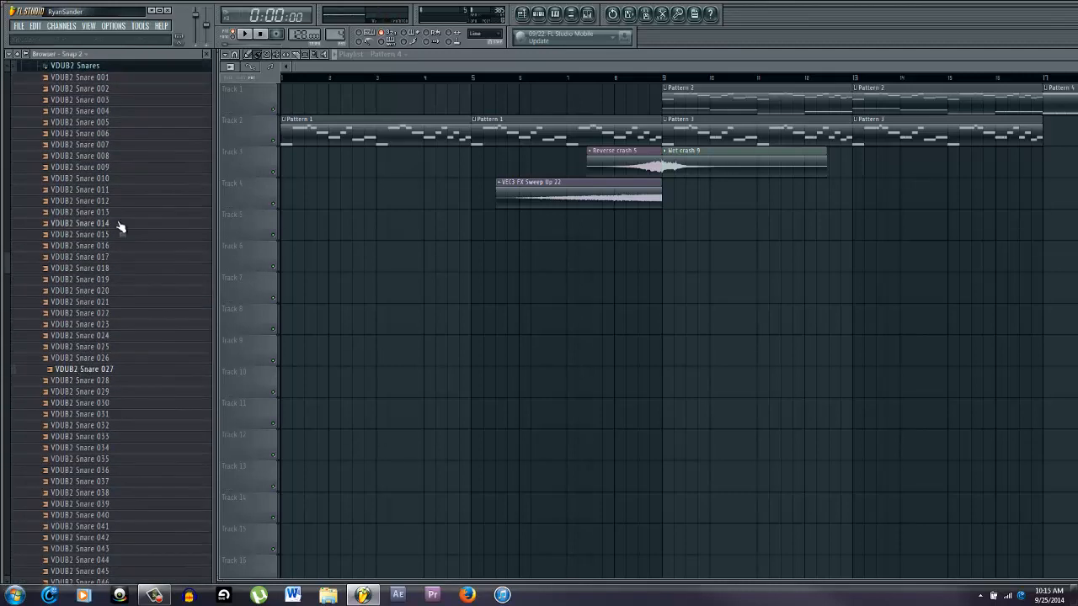
# Audition a range of VDUB2 snare samples between Snare 028 and Snare 001
pyautogui.click(101, 179)
pyautogui.click(101, 380)
pyautogui.click(96, 359)
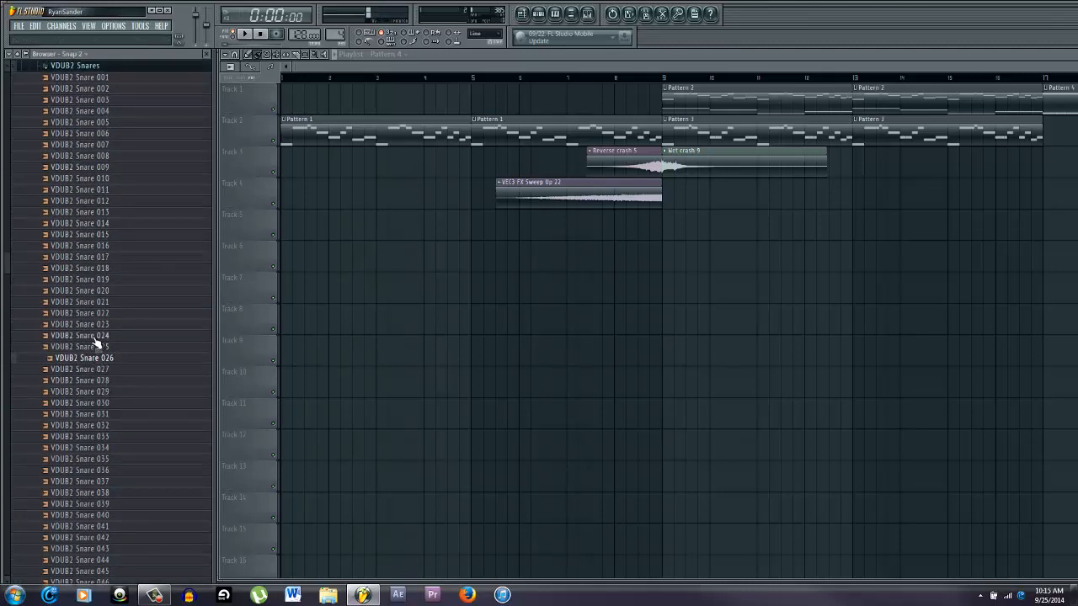
pyautogui.click(97, 336)
pyautogui.click(102, 278)
pyautogui.click(101, 257)
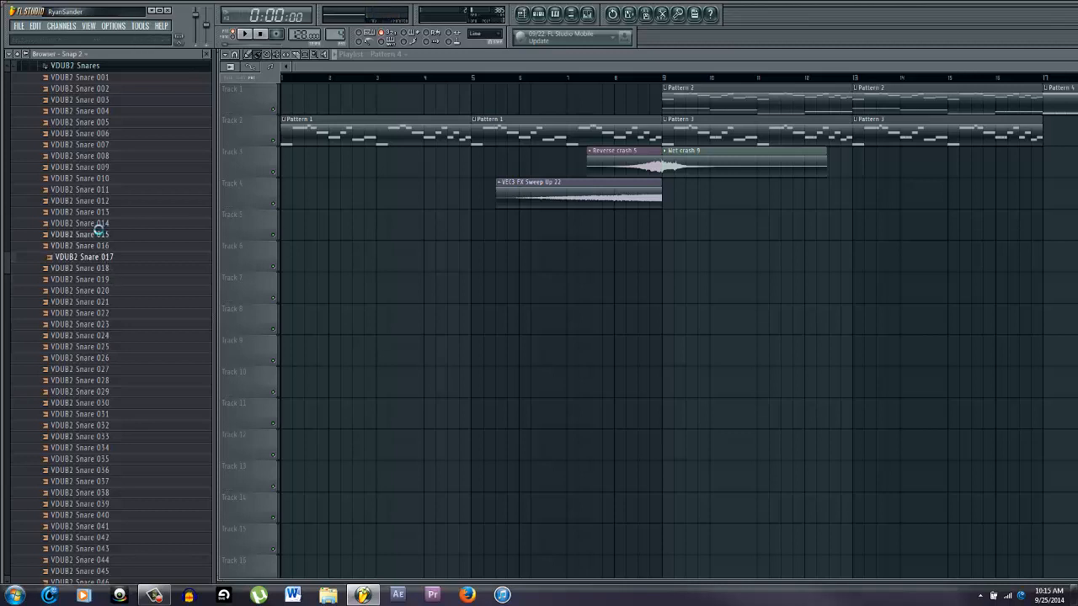
pyautogui.click(98, 223)
pyautogui.click(95, 200)
pyautogui.click(93, 167)
pyautogui.click(91, 156)
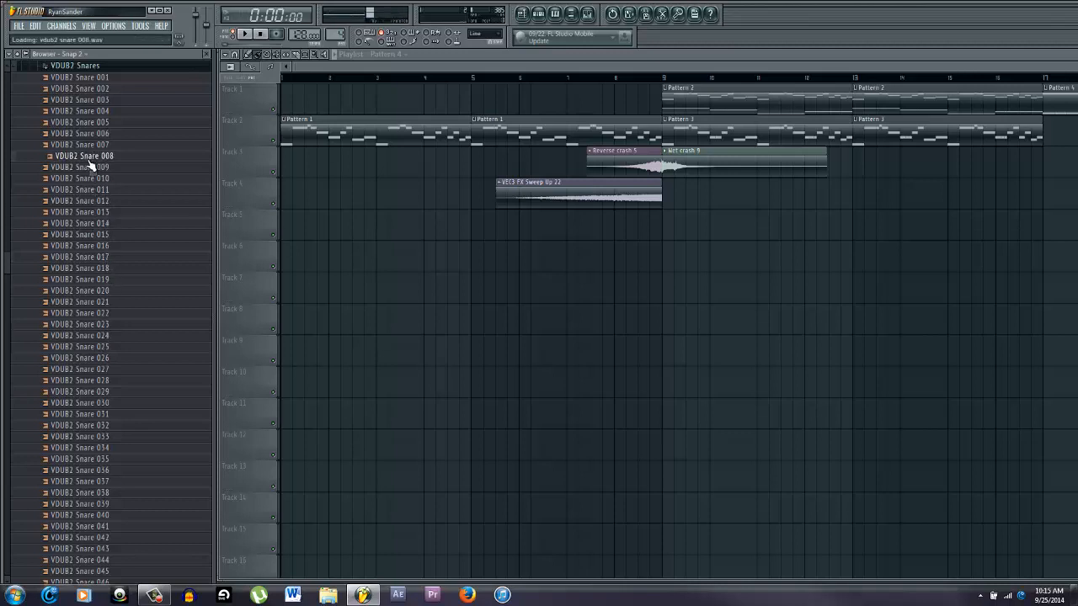
pyautogui.click(80, 112)
pyautogui.click(84, 100)
pyautogui.click(84, 89)
pyautogui.click(84, 77)
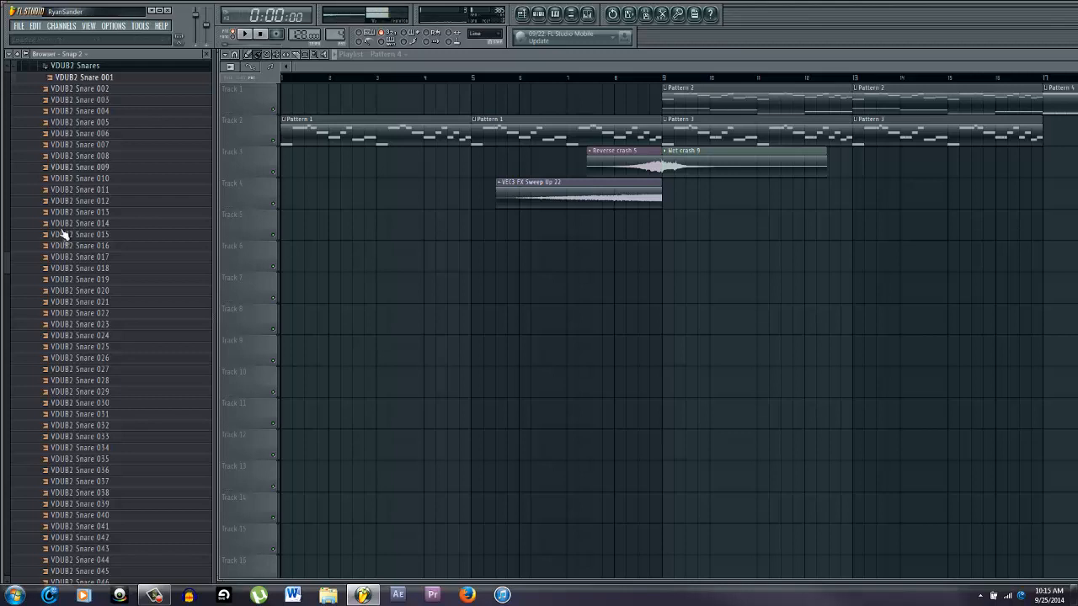
# Audition further VDUB2 snare samples from Snare 039 back to Snare 029
pyautogui.scroll(-2, 63, 232)
pyautogui.click(82, 437)
pyautogui.click(79, 415)
pyautogui.click(77, 406)
pyautogui.click(79, 384)
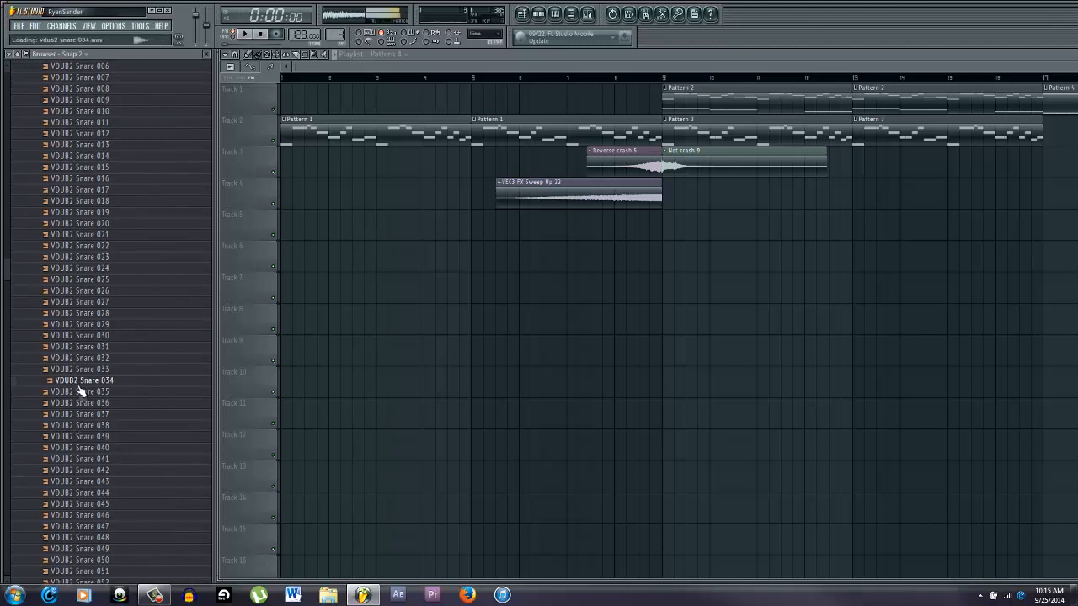
pyautogui.click(84, 358)
pyautogui.click(92, 324)
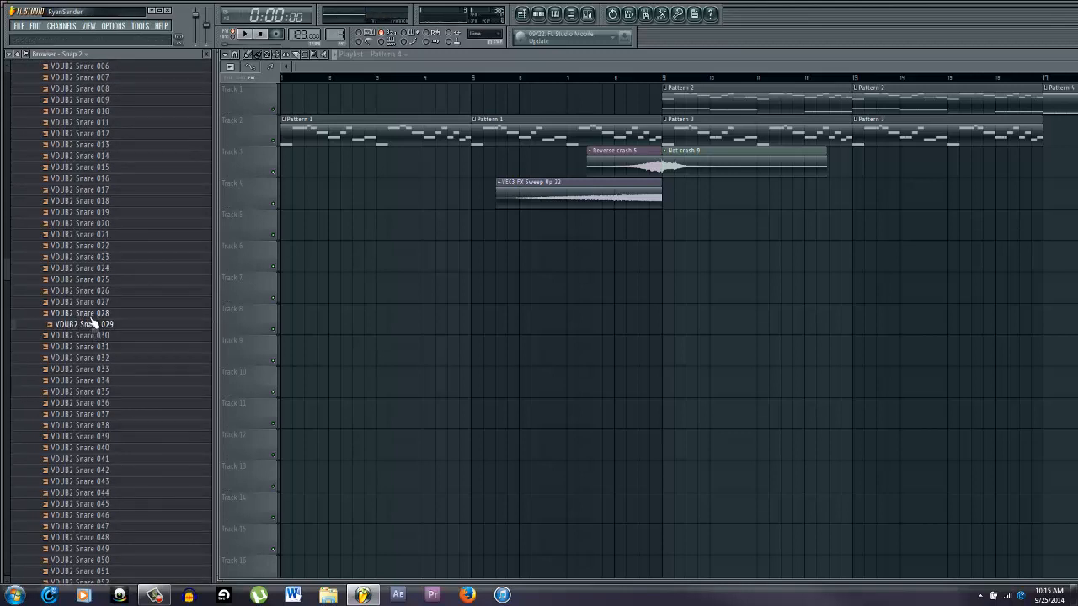
# Load VDUB2 Snare 029 as a new channel and fill each 4 steps with it in the empty Pattern 5
pyautogui.moveTo(92, 324); pyautogui.dragTo(276, 189)
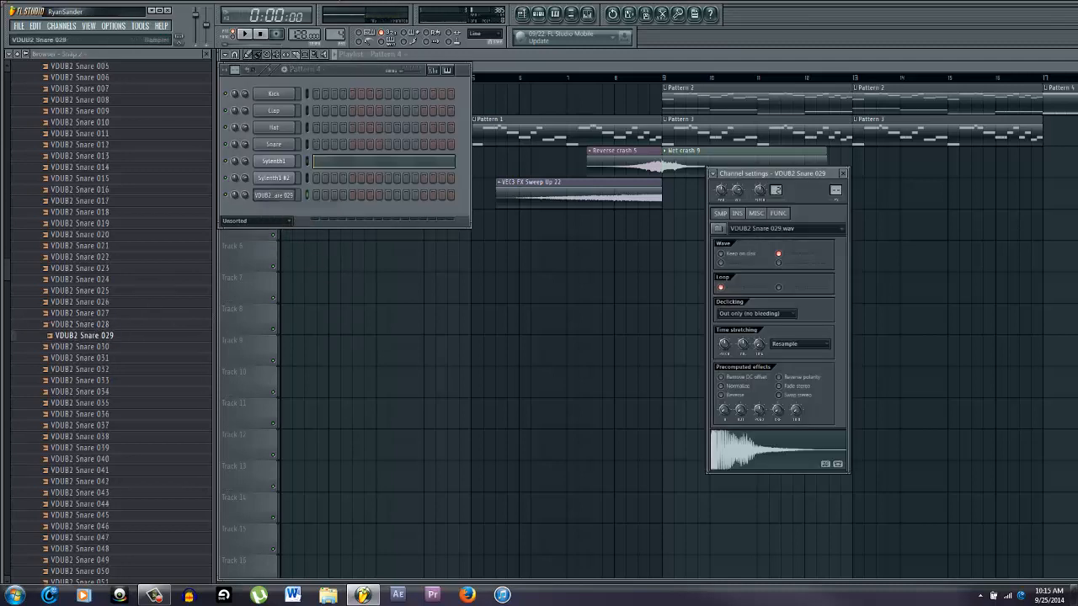
pyautogui.scroll(1, 339, 32)
pyautogui.rightClick(280, 198)
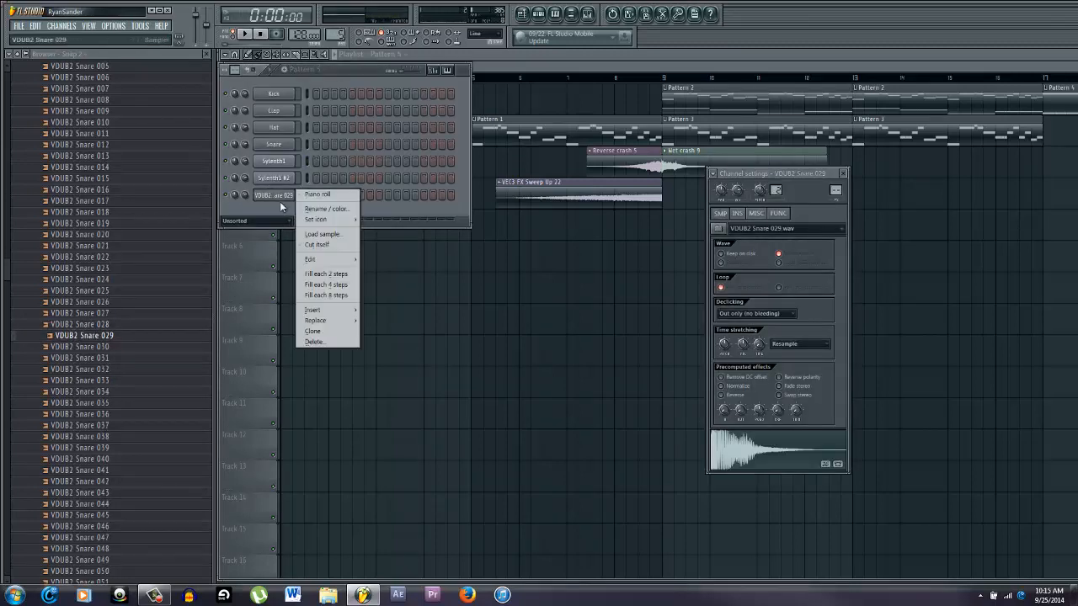
pyautogui.rightClick(282, 206)
pyautogui.rightClick(281, 199)
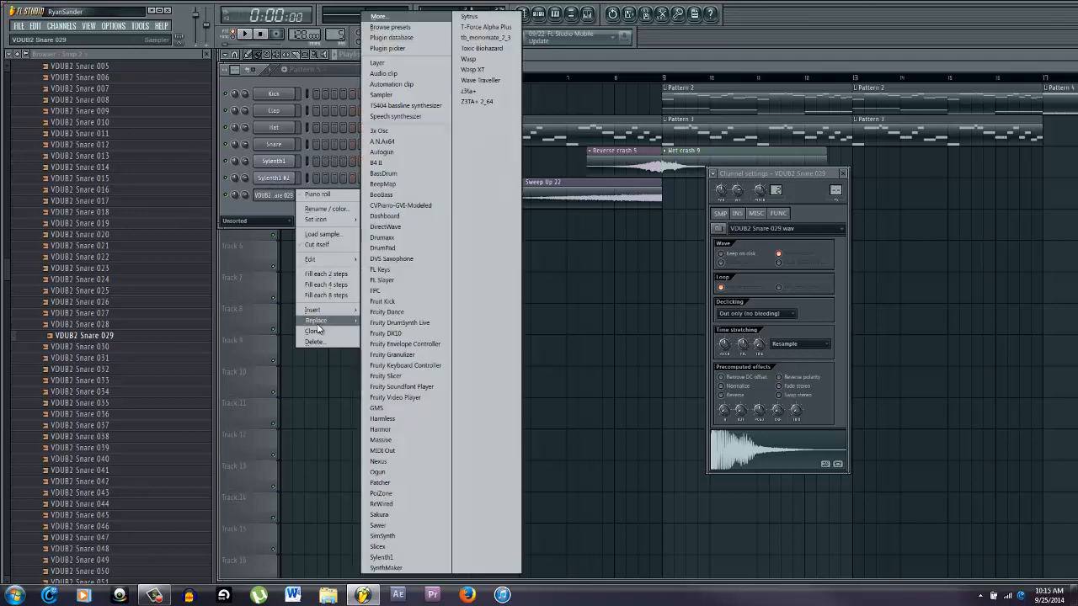
pyautogui.rightClick(275, 198)
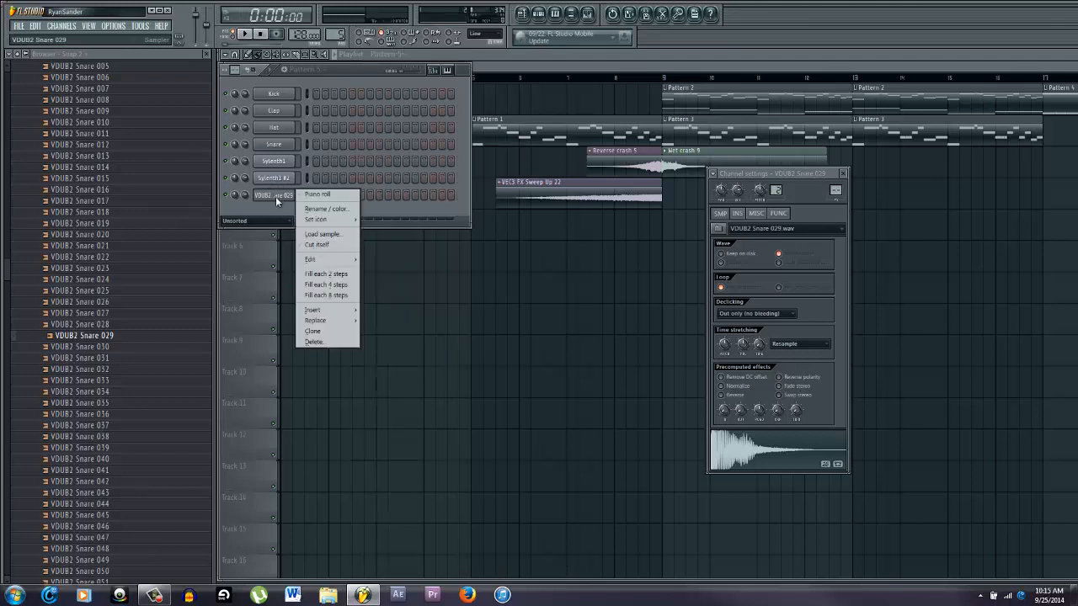
pyautogui.click(328, 284)
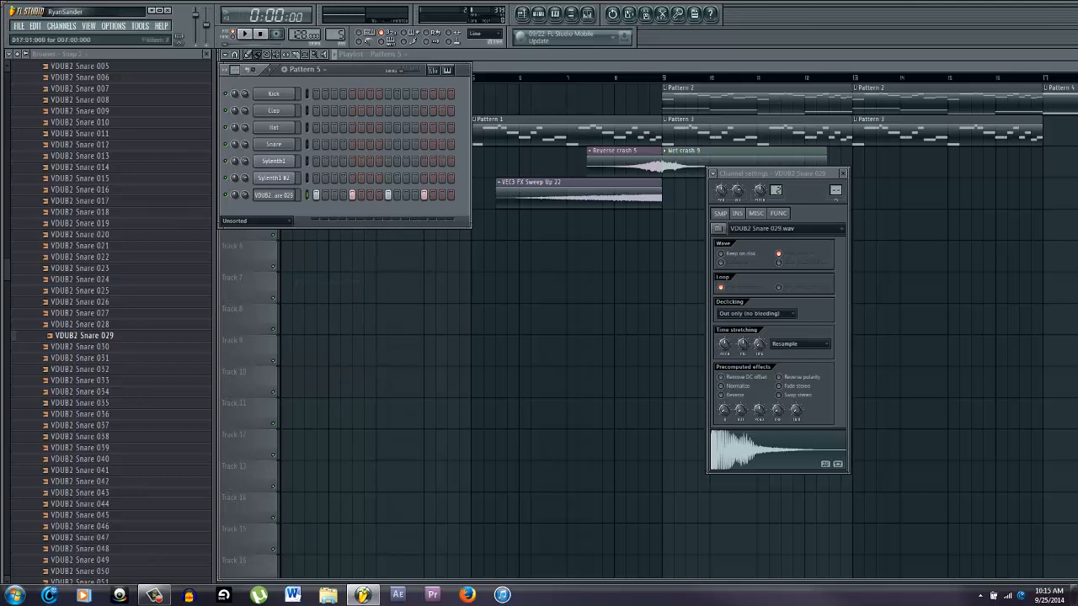
# Place four consecutive Pattern 5 clips on Track 2 from bar 17, beneath the start of Pattern 4
pyautogui.click(1052, 134)
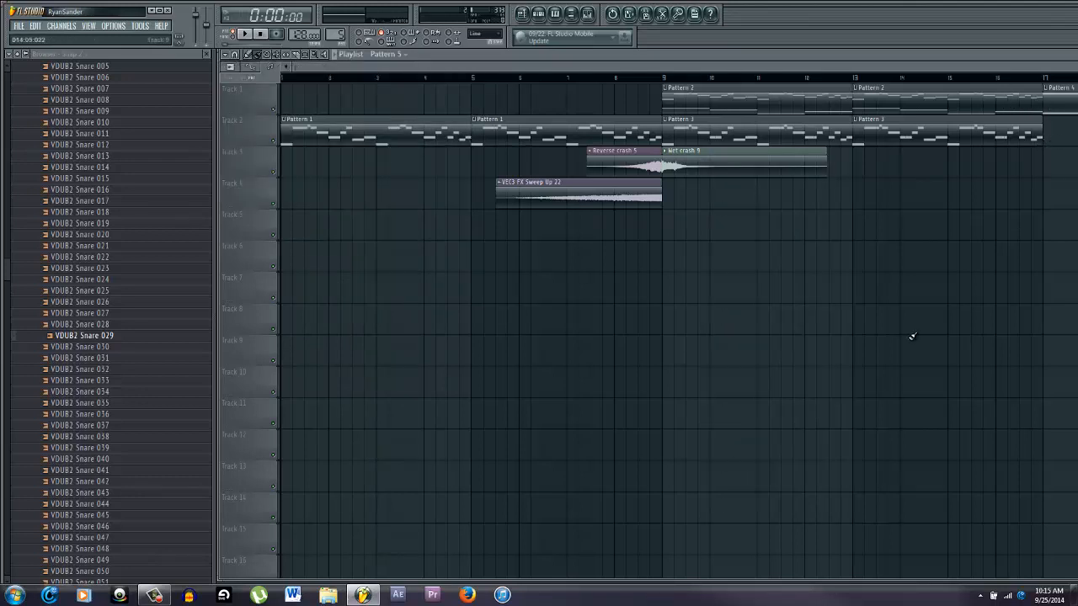
pyautogui.scroll(2, 905, 336)
pyautogui.scroll(-2, 900, 334)
pyautogui.moveTo(696, 68); pyautogui.dragTo(1077, 88)
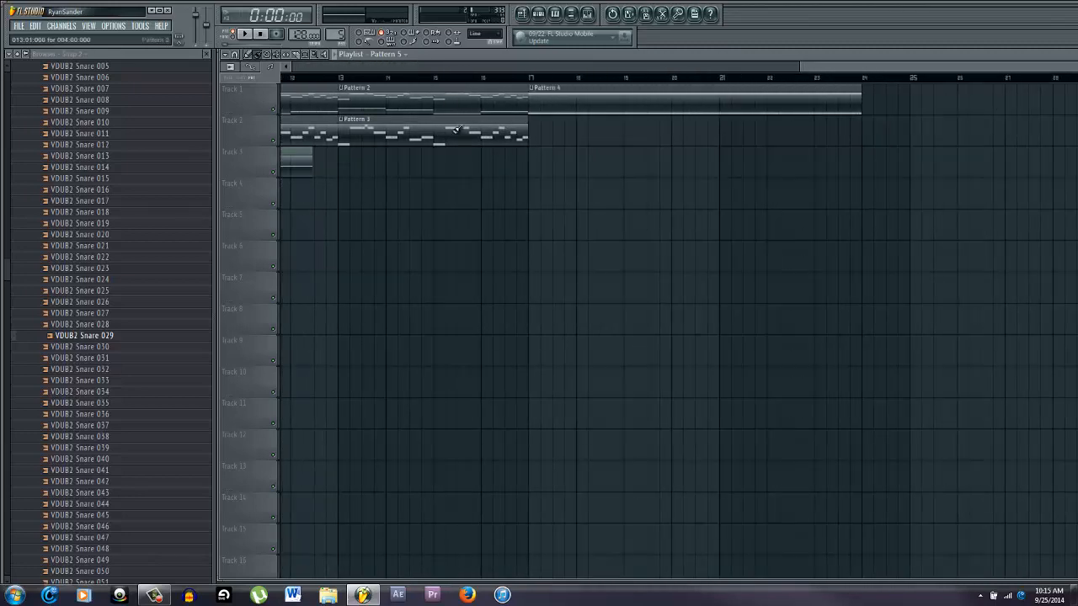
pyautogui.moveTo(530, 133); pyautogui.dragTo(688, 133)
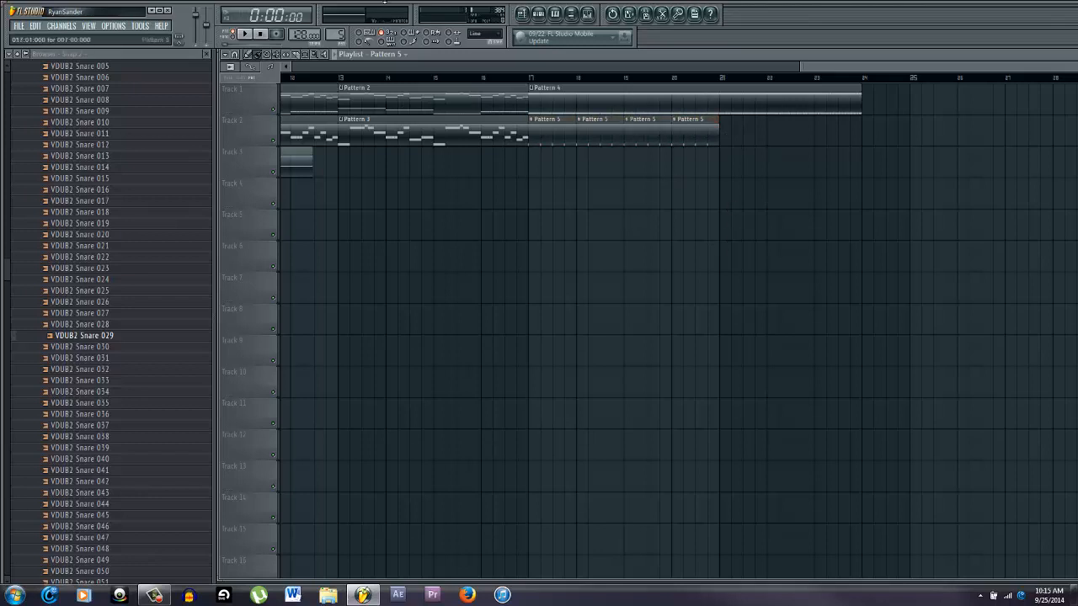
# Fill each 2 steps with VDUB2 Snare 029 in the empty Pattern 7 and place two of its clips on Track 2 from bar 21
pyautogui.press('F6')
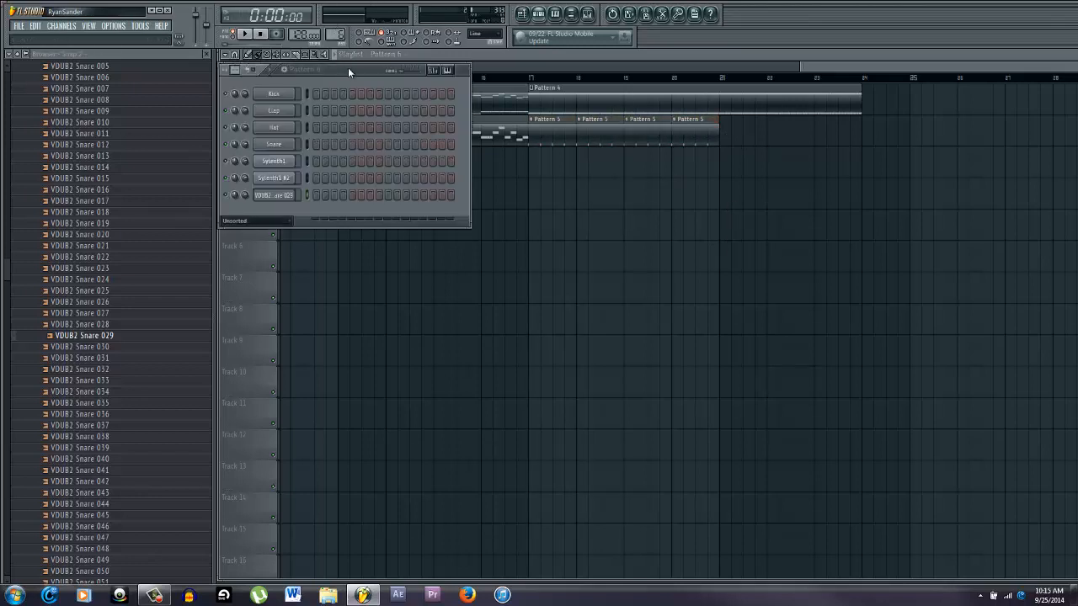
pyautogui.click(276, 191)
pyautogui.rightClick(294, 193)
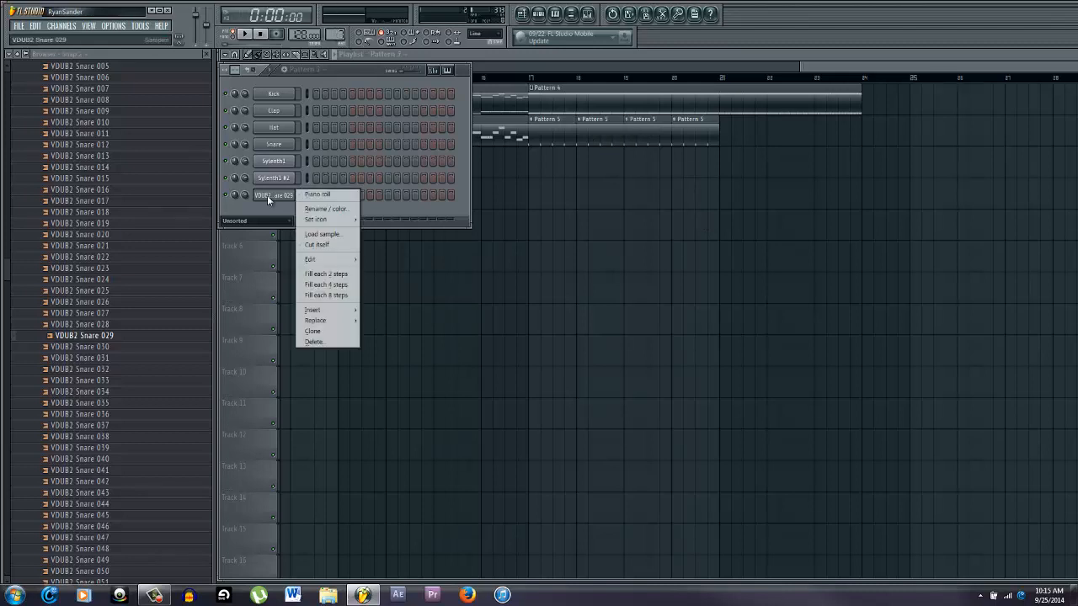
pyautogui.click(324, 274)
pyautogui.press('F6')
pyautogui.moveTo(727, 141); pyautogui.dragTo(775, 137)
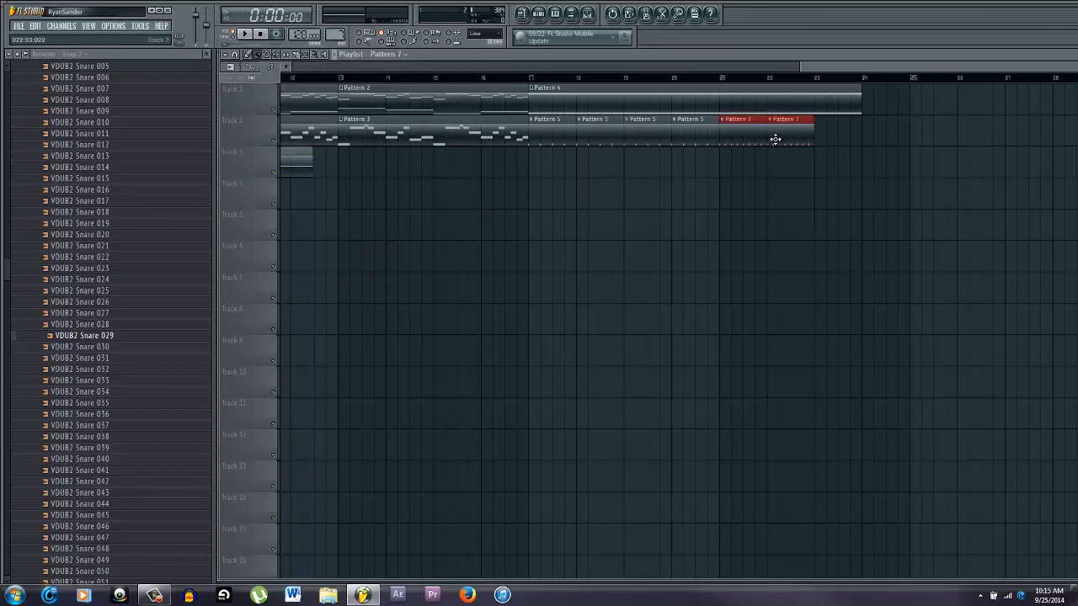
# Switch to the empty Pattern 8 and fill all 16 steps of the VDUB2 Snare 029 channel
pyautogui.press('F6')
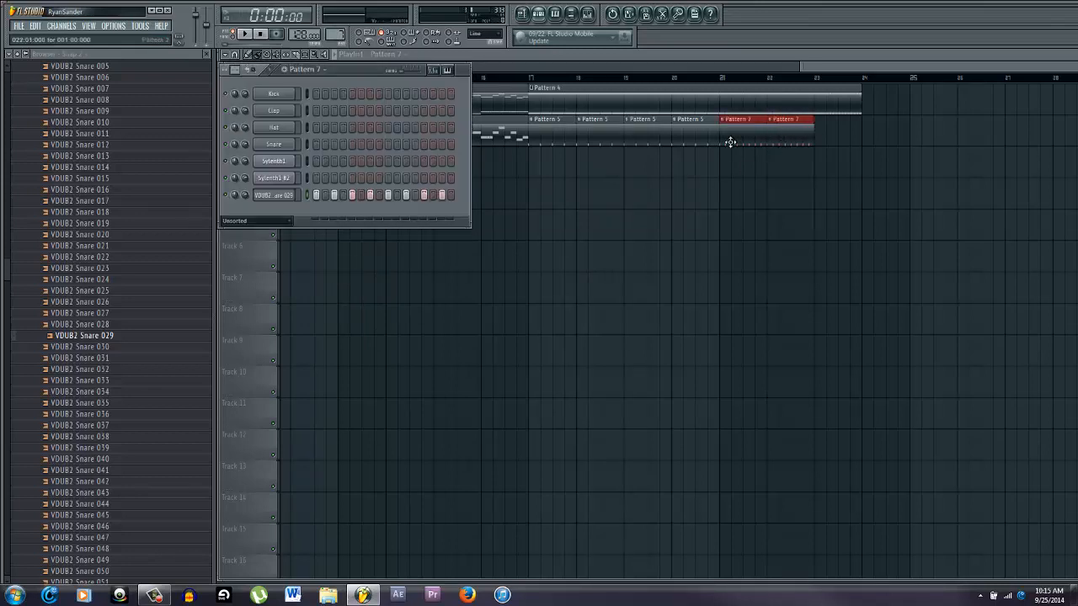
pyautogui.moveTo(343, 34); pyautogui.dragTo(337, 25)
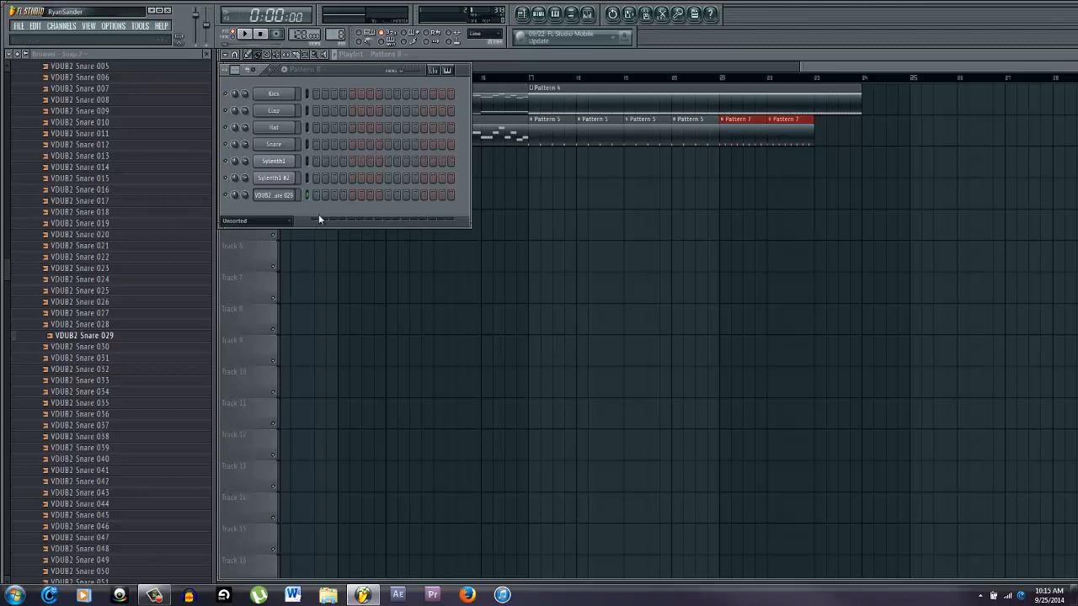
pyautogui.moveTo(316, 194); pyautogui.dragTo(451, 195)
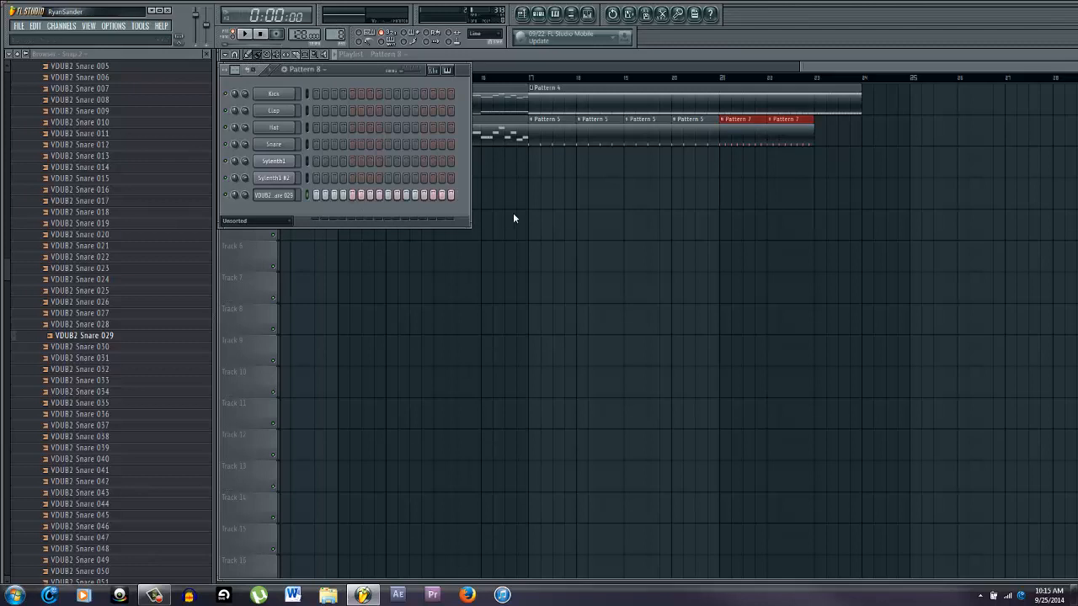
# Shorten all the Pattern 8 snare notes in the piano roll to half a step, with snapping off
pyautogui.rightClick(292, 194)
pyautogui.click(324, 196)
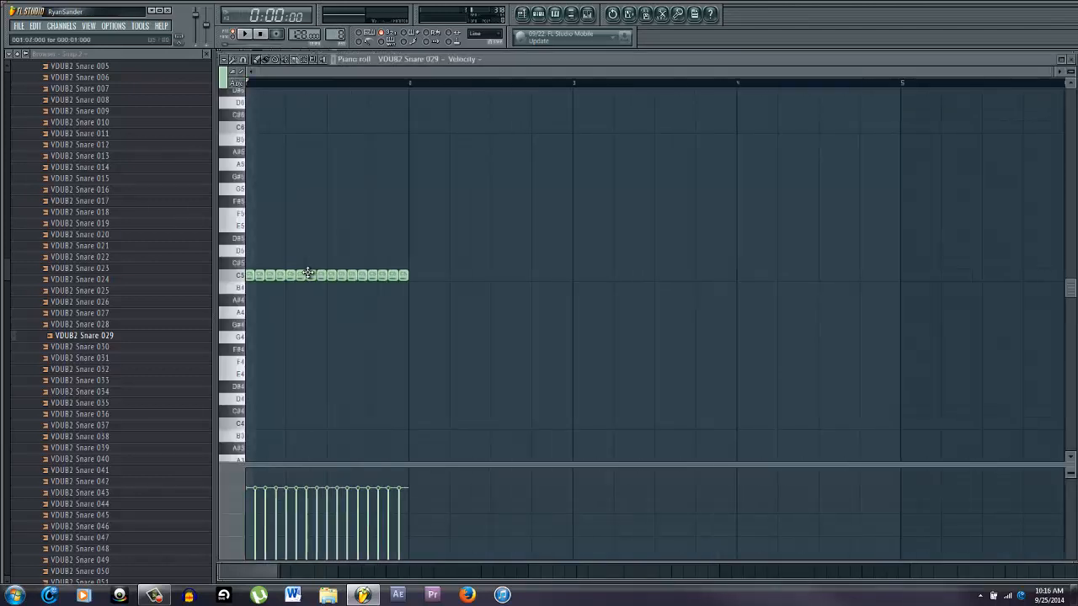
pyautogui.scroll(2, 368, 296)
pyautogui.moveTo(498, 276); pyautogui.dragTo(119, 267)
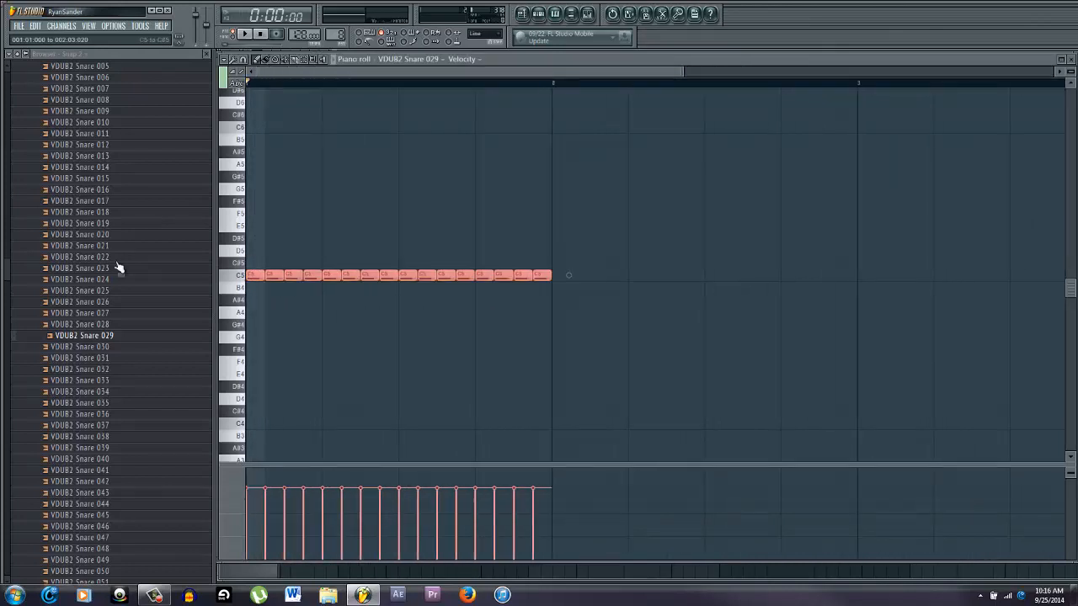
pyautogui.moveTo(549, 273); pyautogui.dragTo(540, 275)
pyautogui.scroll(3, 556, 278)
pyautogui.click(523, 279)
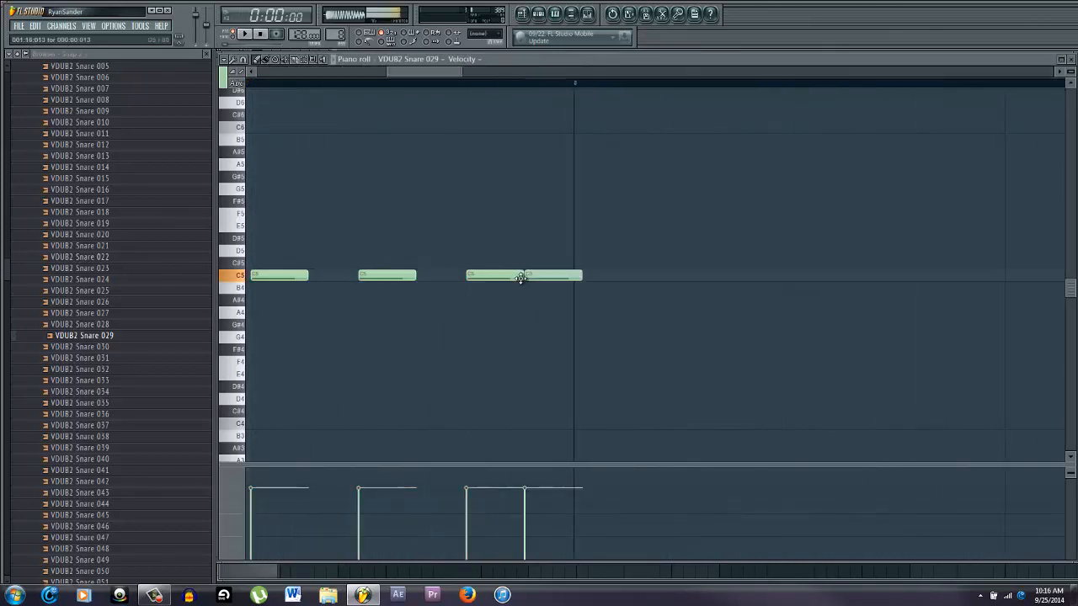
pyautogui.rightClick(535, 281)
pyautogui.moveTo(545, 291); pyautogui.dragTo(248, 260)
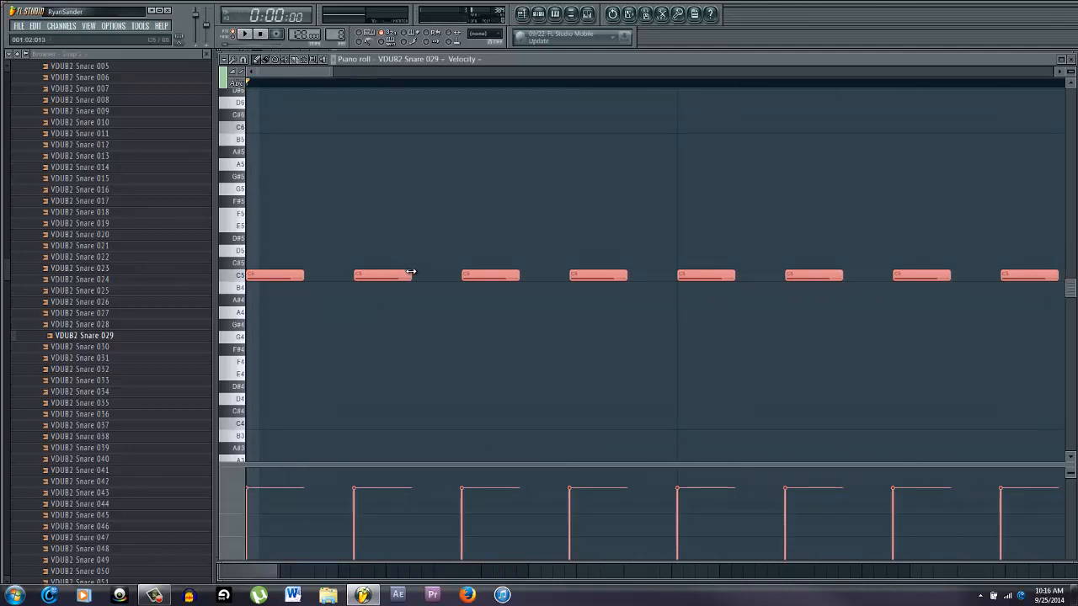
pyautogui.moveTo(410, 272); pyautogui.dragTo(405, 272)
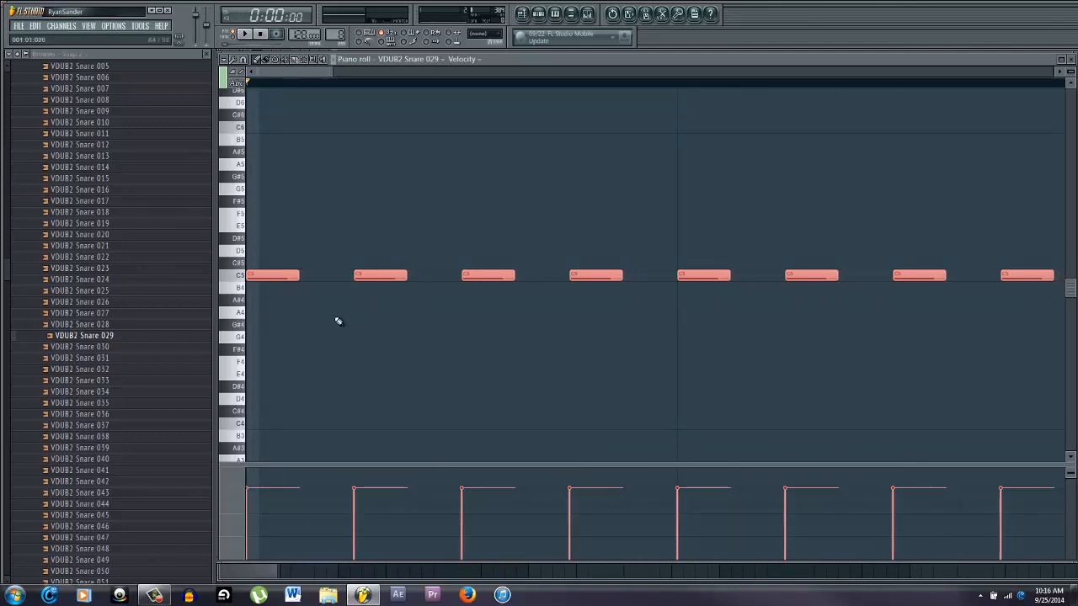
# Copy the shortened C5 snare notes into the gaps between them to double the hit rate in Pattern 8
pyautogui.scroll(-3, 313, 309)
pyautogui.moveTo(262, 276); pyautogui.dragTo(293, 276)
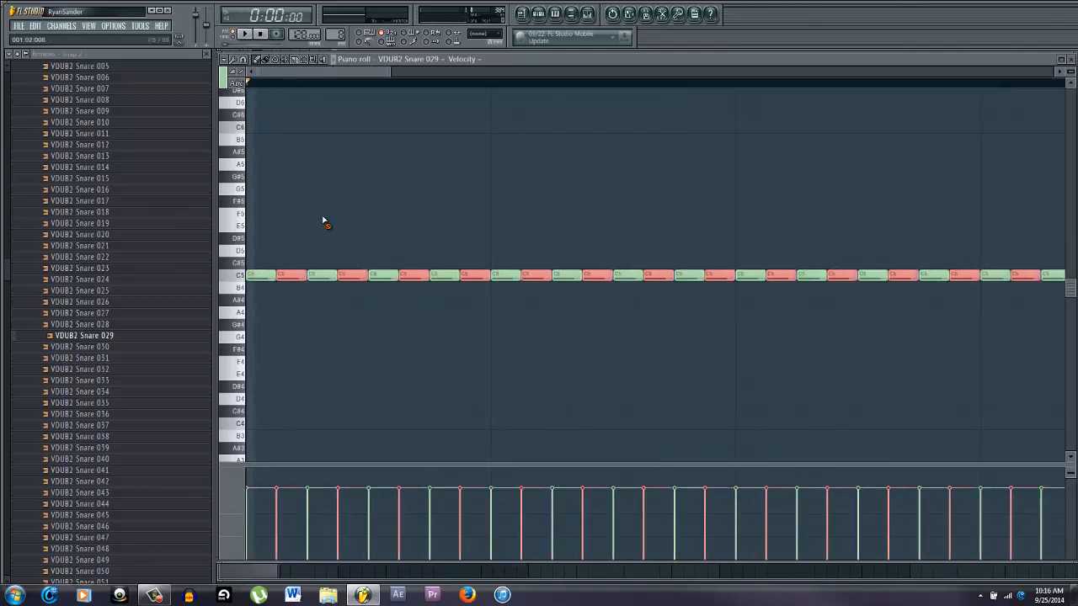
pyautogui.hotkey('ctrl', 'd')
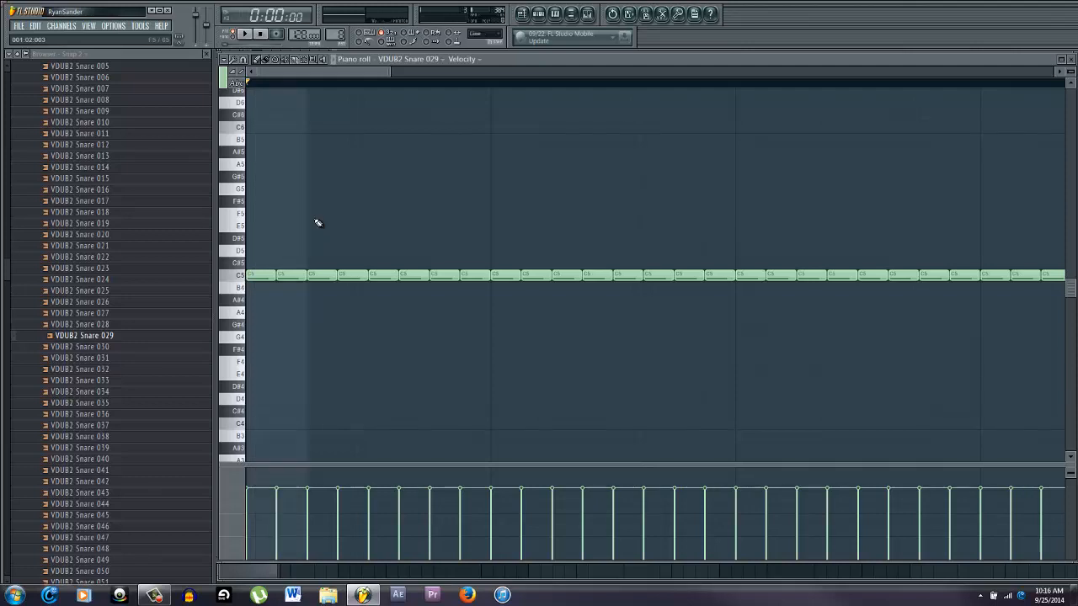
# Place a Pattern 8 clip on Track 2 at bar 23, directly after the Pattern 7 clips, and check its notes
pyautogui.press('F5')
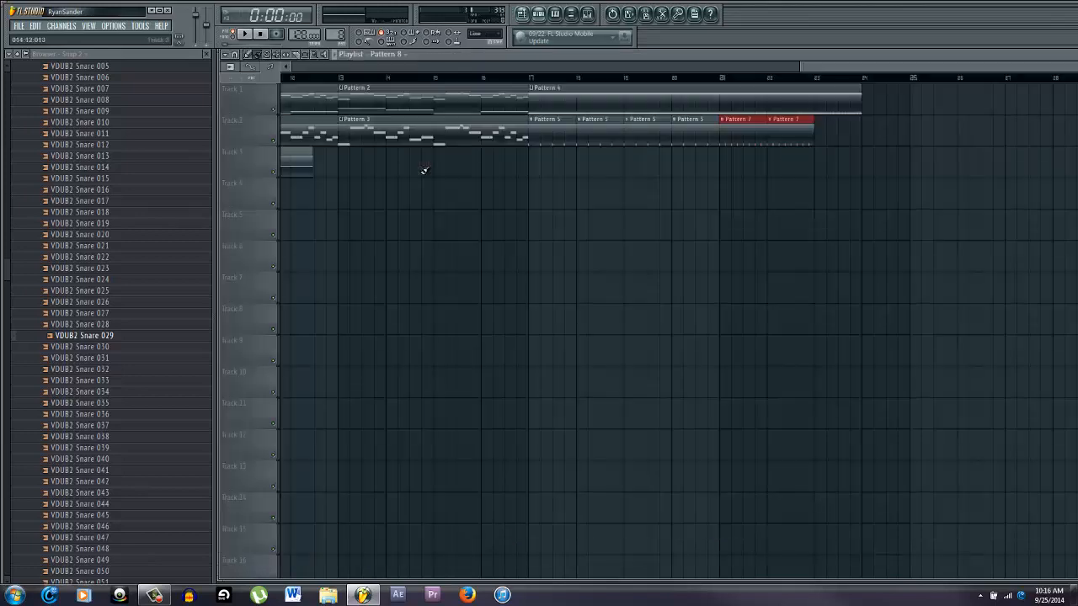
pyautogui.click(835, 139)
pyautogui.scroll(5, 733, 69)
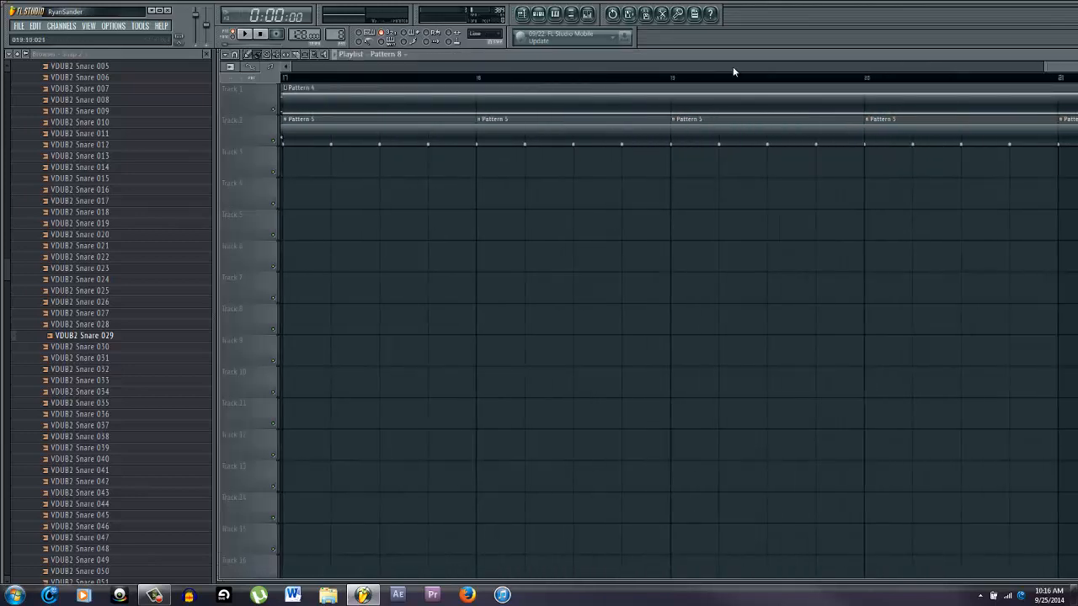
pyautogui.moveTo(1058, 73); pyautogui.dragTo(1077, 73)
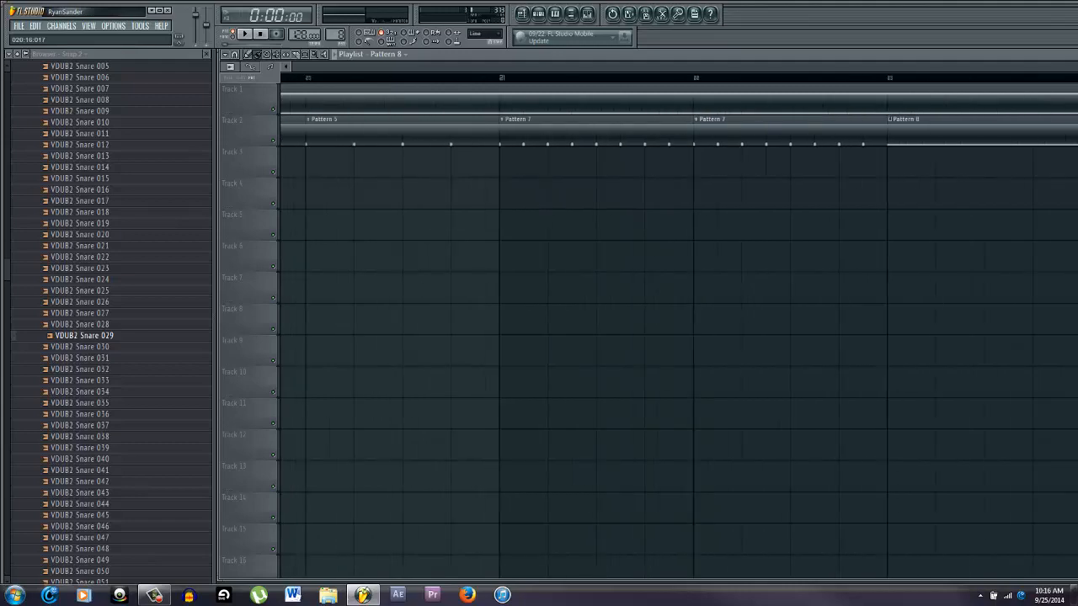
pyautogui.scroll(6, 875, 132)
pyautogui.scroll(-10, 898, 152)
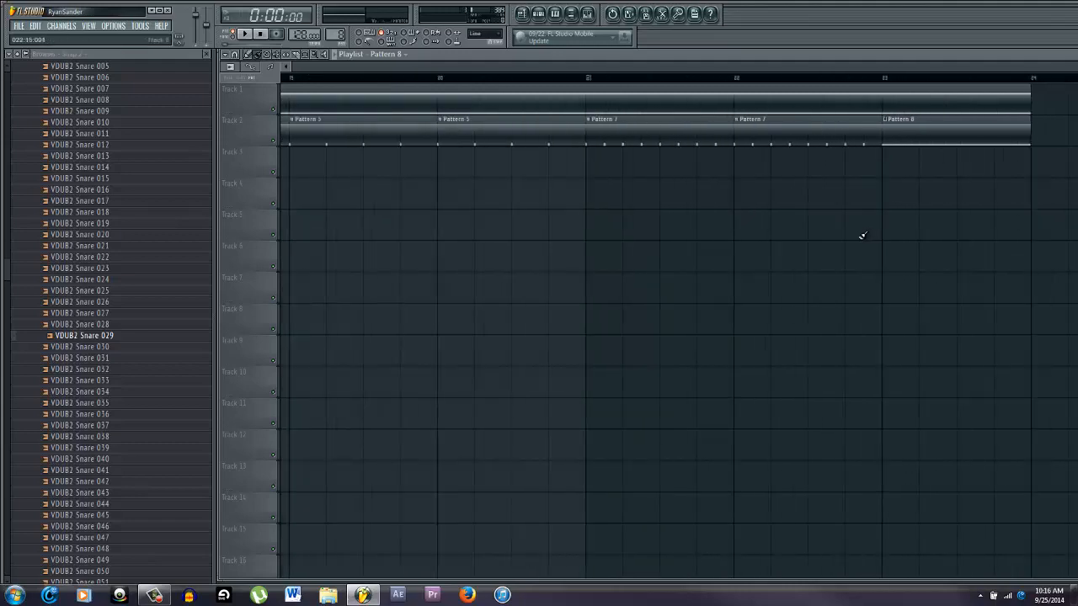
pyautogui.press('F7')
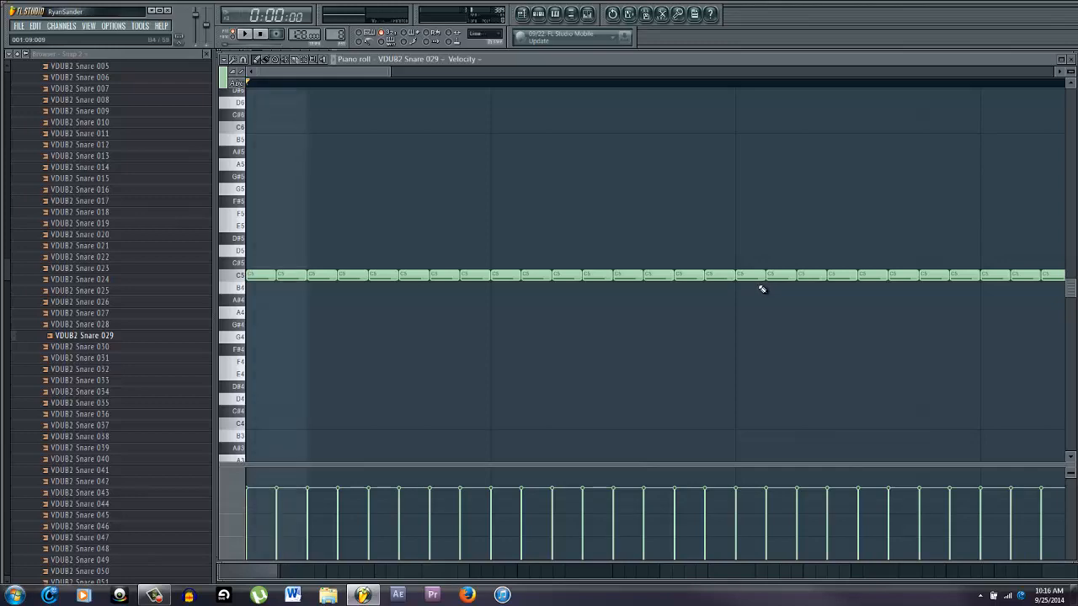
pyautogui.press('F7')
# Play the arrangement from bar 9 and follow it toward the build-up
pyautogui.moveTo(540, 56)
pyautogui.mouseDown()
pyautogui.moveTo(612, 73)
pyautogui.moveTo(549, 75)
pyautogui.moveTo(537, 64)
pyautogui.mouseUp()
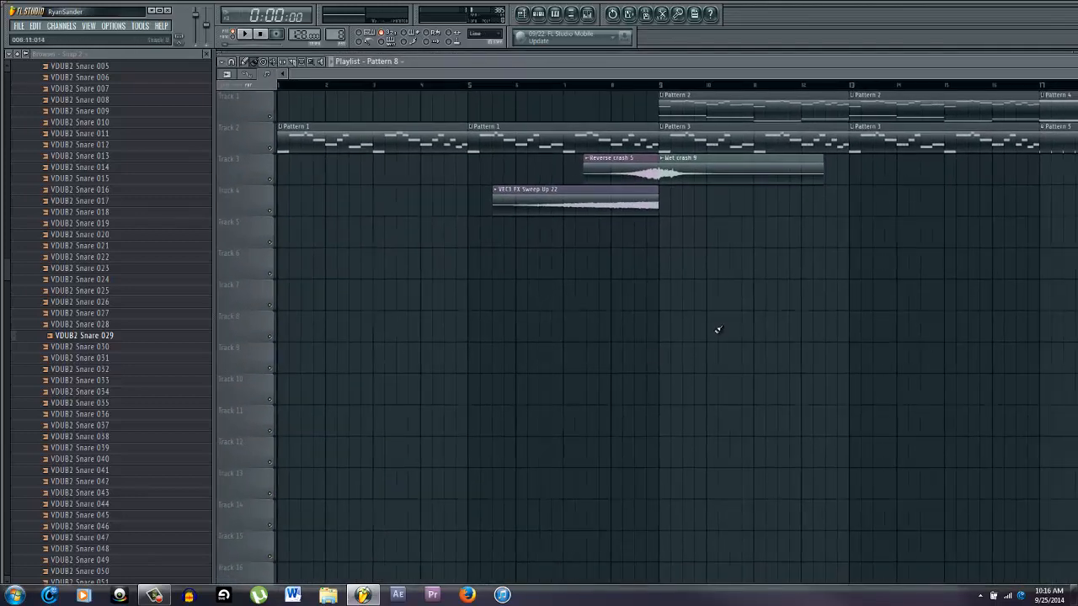
pyautogui.click(691, 82)
pyautogui.press('space')
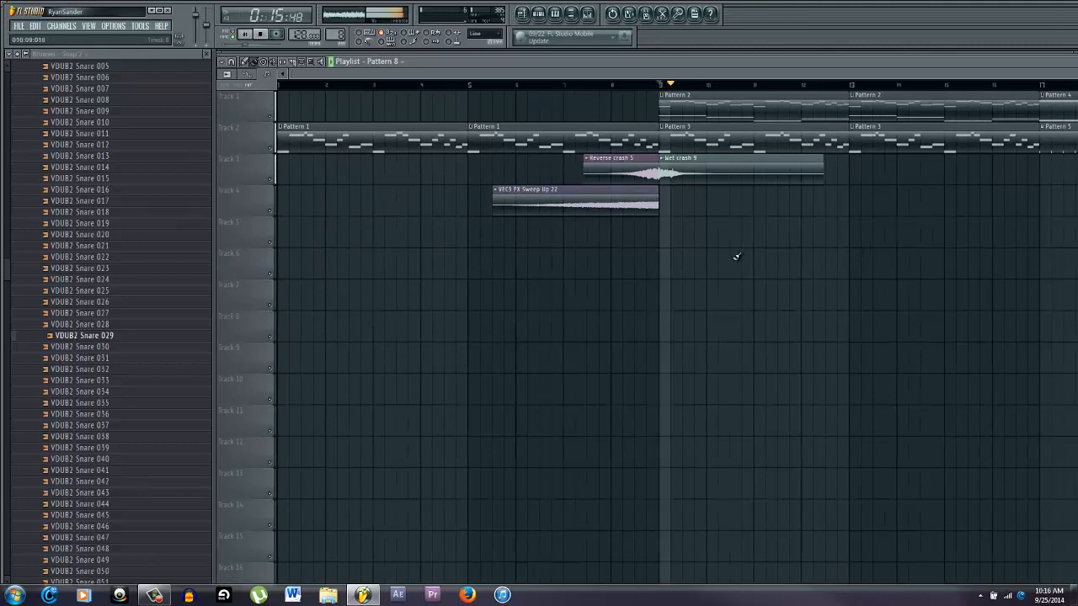
pyautogui.moveTo(581, 73); pyautogui.dragTo(860, 66)
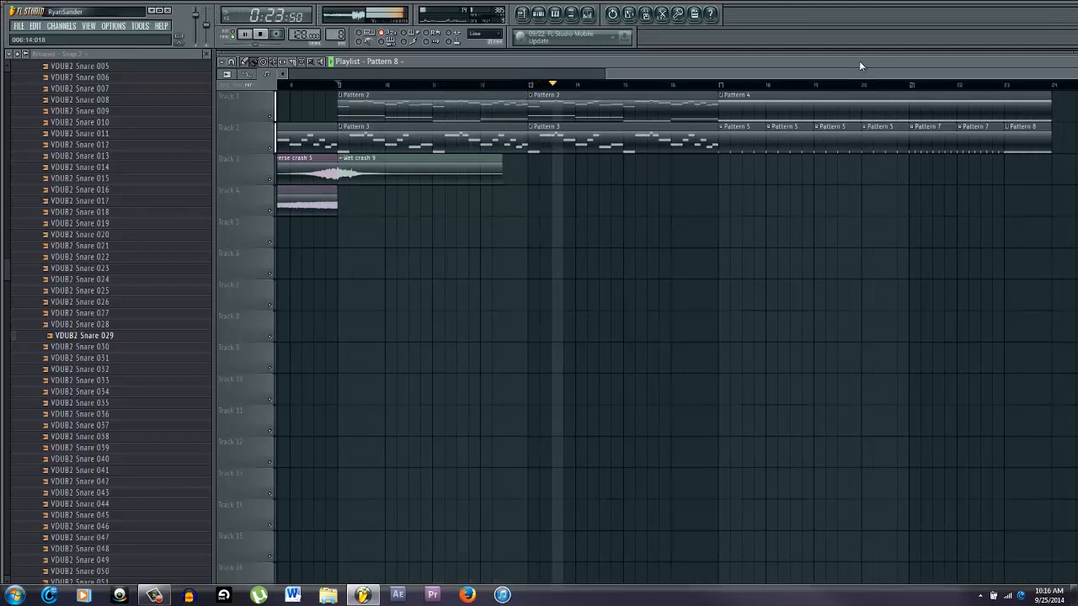
# Add a copy of the Reverse crash 5 clip on Track 3 ending at bar 17, and stop playback after the build-up
pyautogui.click(307, 159)
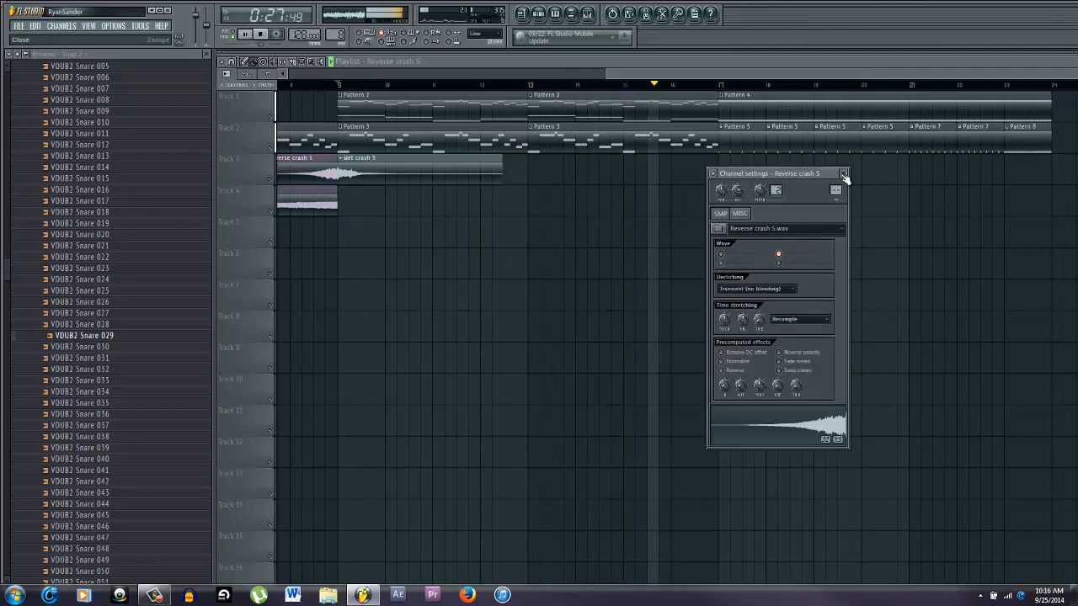
pyautogui.click(843, 174)
pyautogui.moveTo(328, 176); pyautogui.dragTo(712, 174)
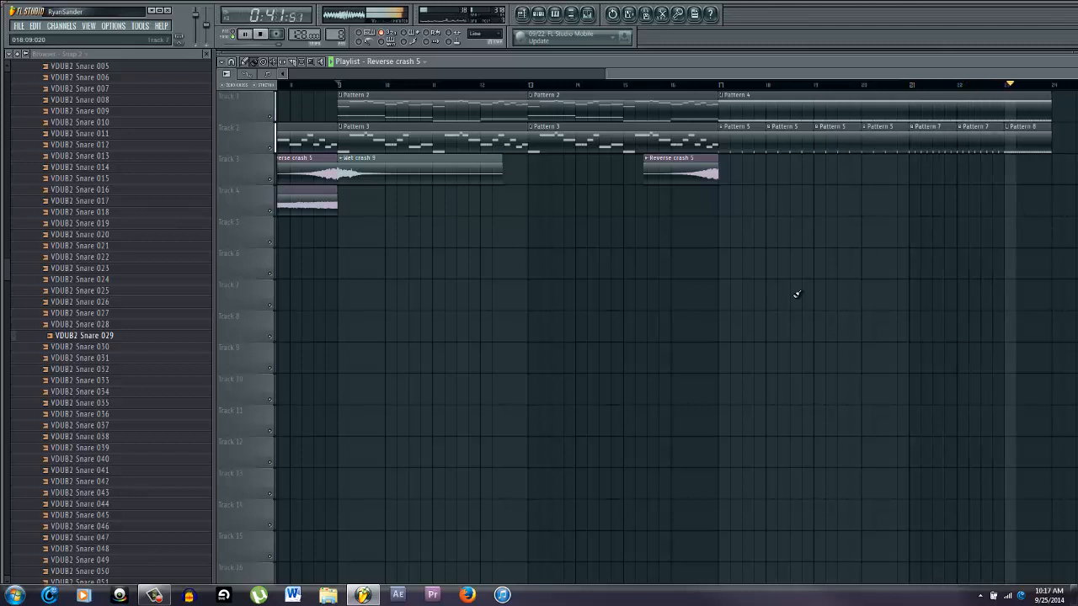
pyautogui.press('space')
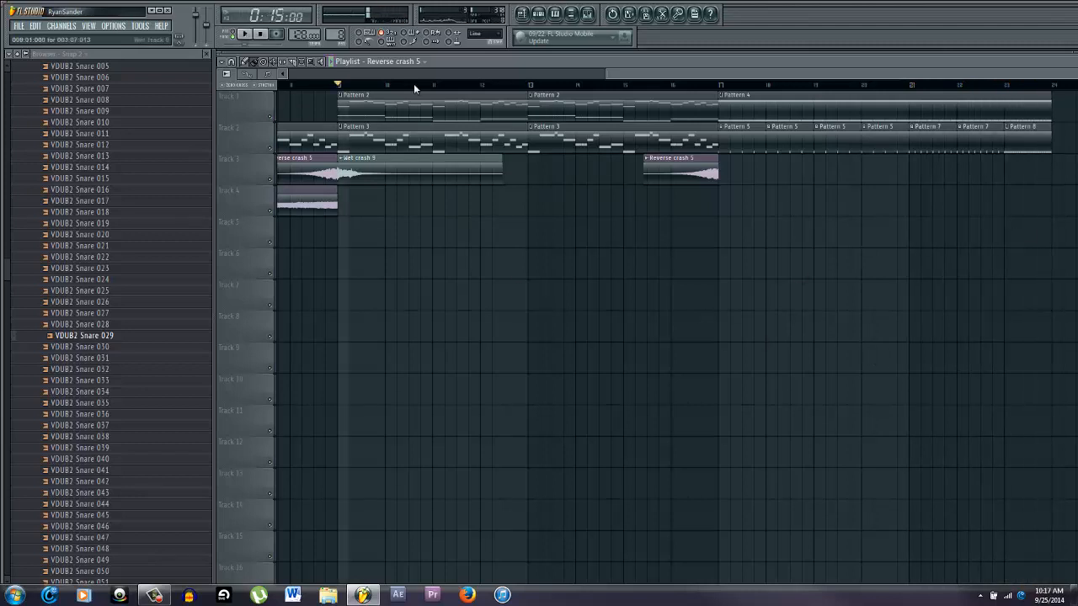
# Create an automation clip for the VDUB2 Snare 029 channel pitch and widen the channel's pitch range
pyautogui.moveTo(734, 67); pyautogui.dragTo(881, 66)
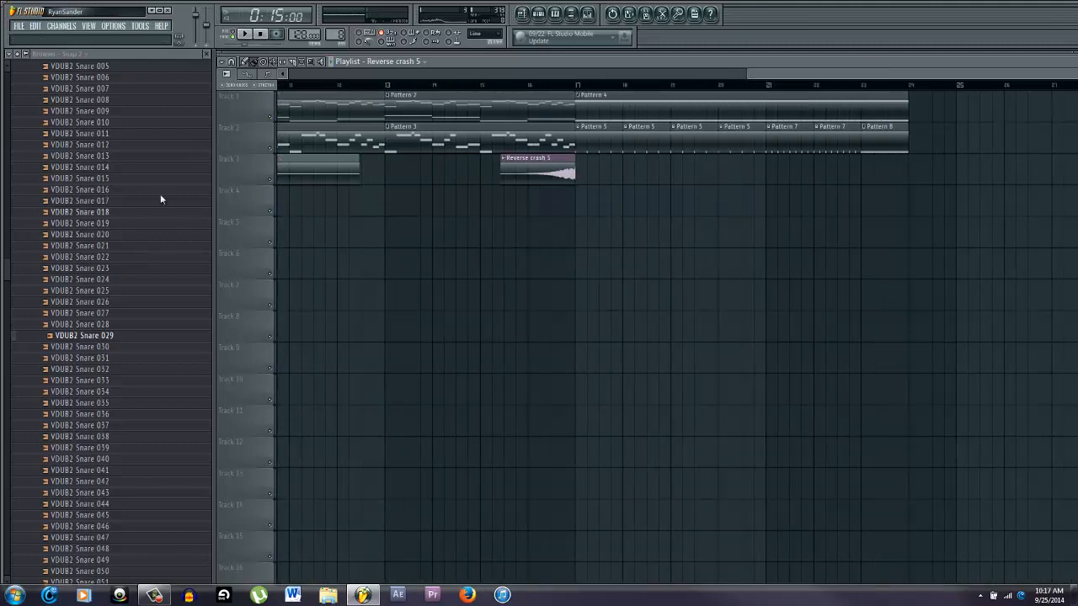
pyautogui.doubleClick(887, 137)
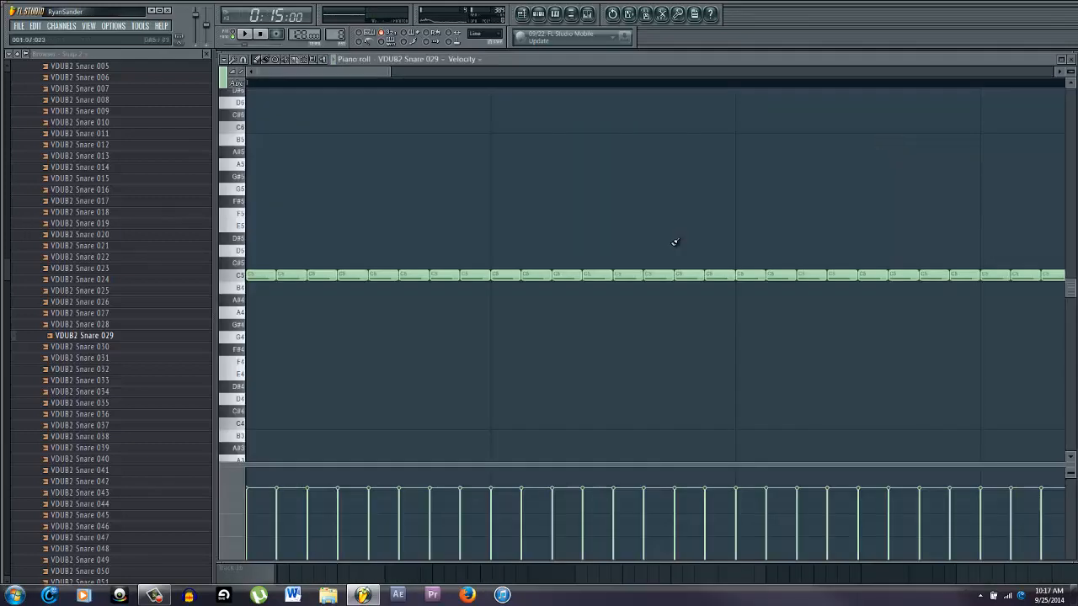
pyautogui.press('Escape')
pyautogui.click(274, 195)
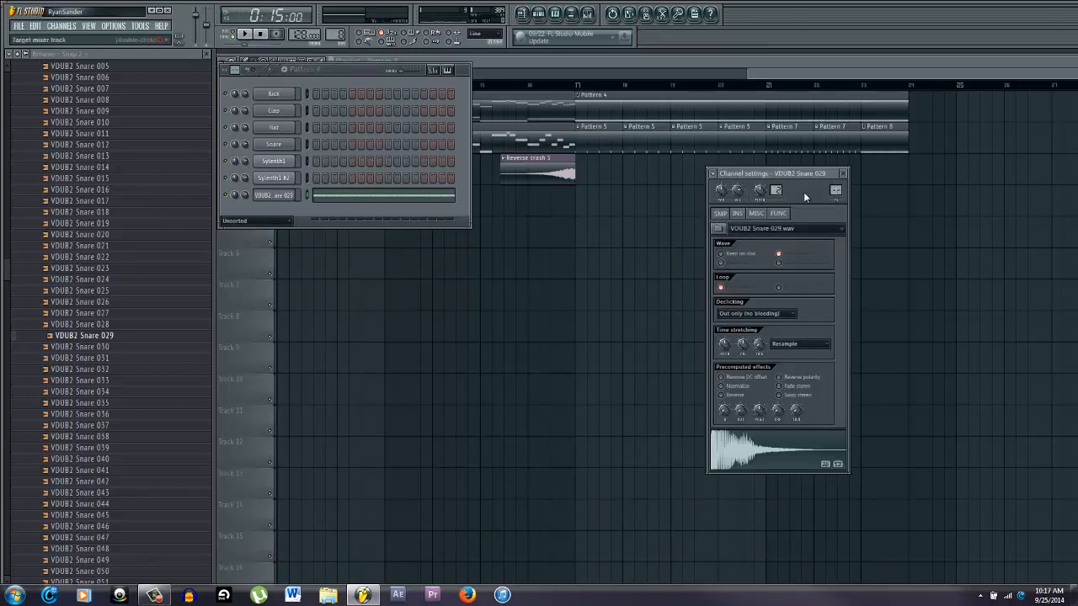
pyautogui.rightClick(759, 189)
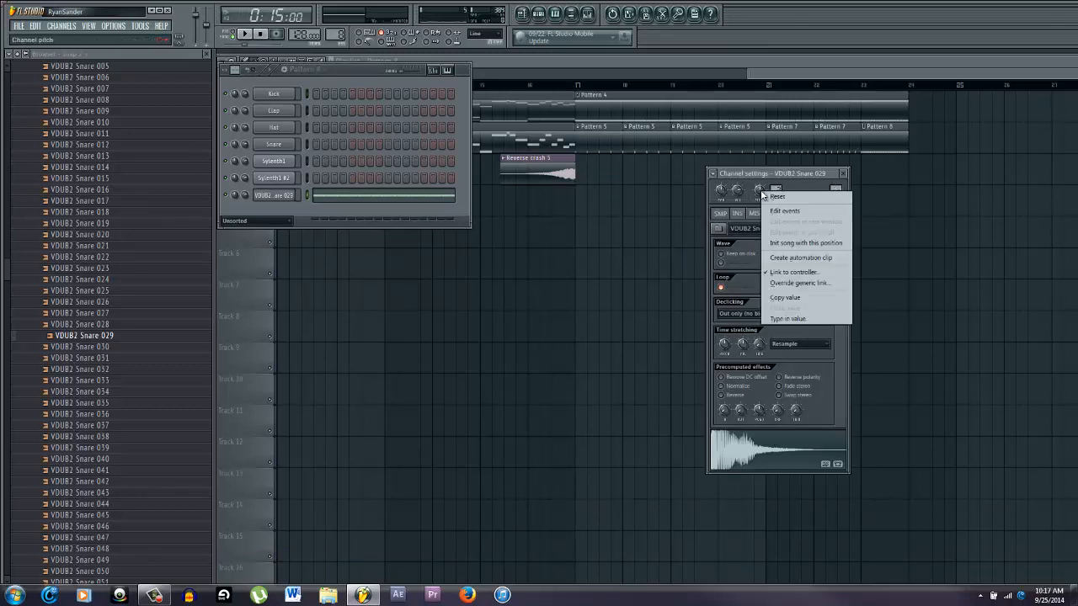
pyautogui.click(794, 258)
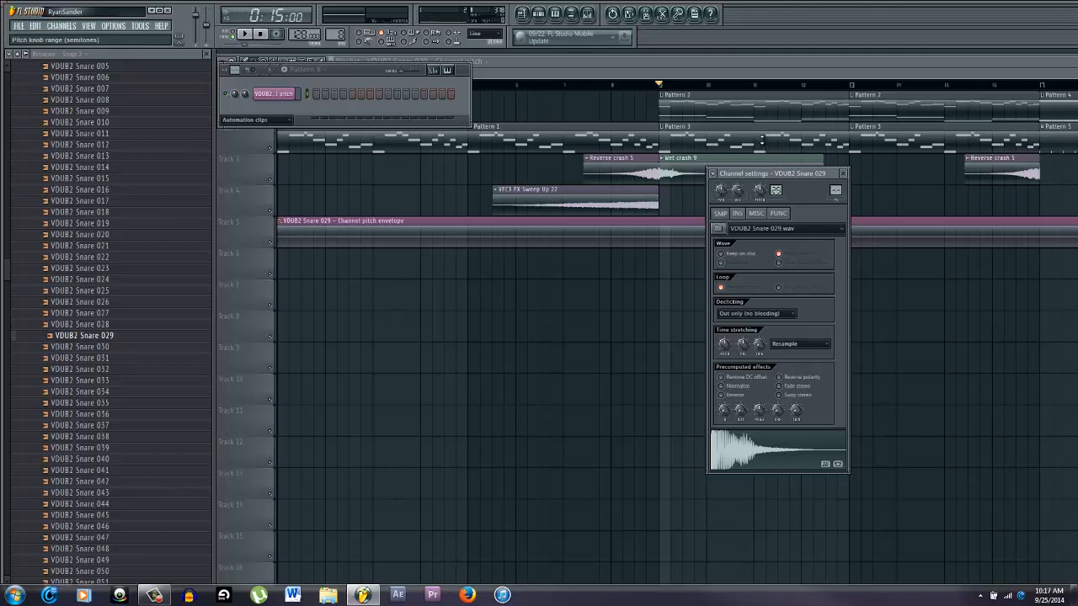
pyautogui.click(888, 314)
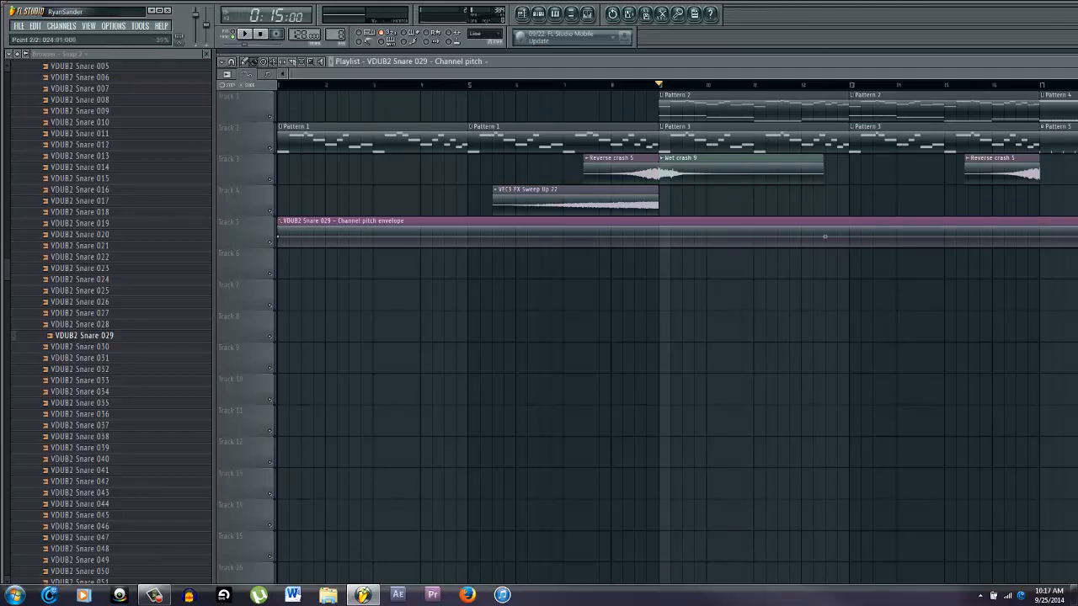
# Shorten the snare channel pitch automation clip to a one-bar rising ramp and move it to Track 3 at bar 23
pyautogui.moveTo(1076, 237); pyautogui.dragTo(325, 156)
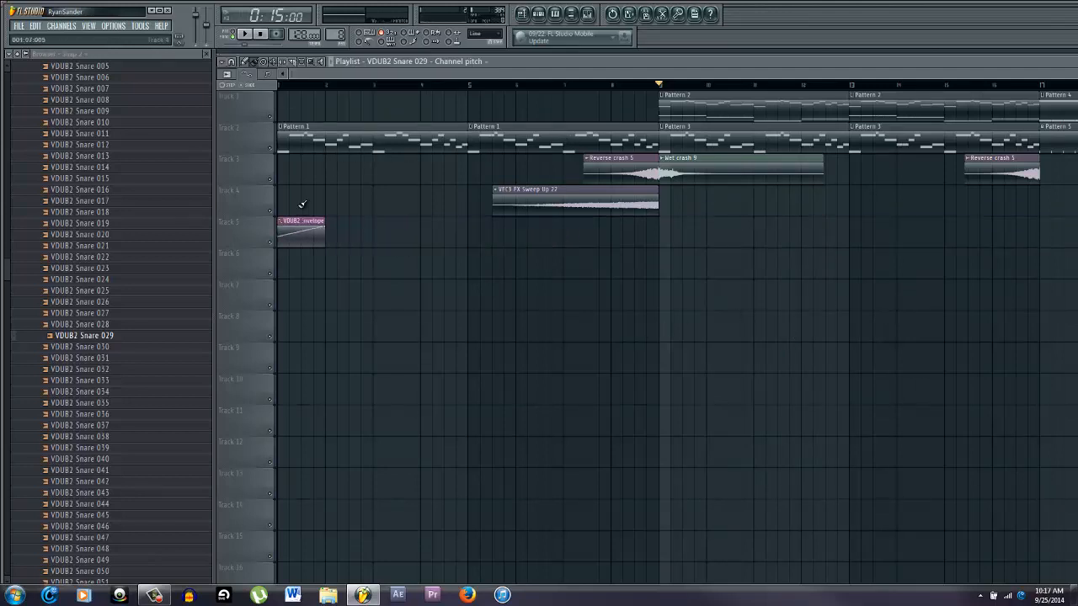
pyautogui.moveTo(304, 222); pyautogui.dragTo(1077, 228)
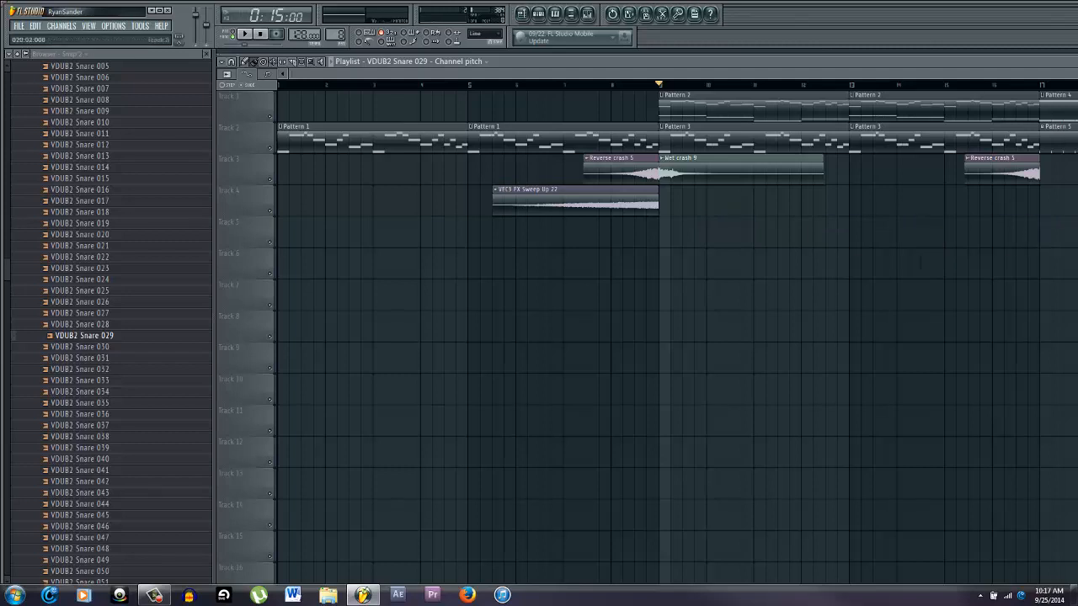
# Open the Sylenth1 channel of Pattern 4, set its pitch bend range to 24 and try the pitch bend wheel
pyautogui.doubleClick(1057, 102)
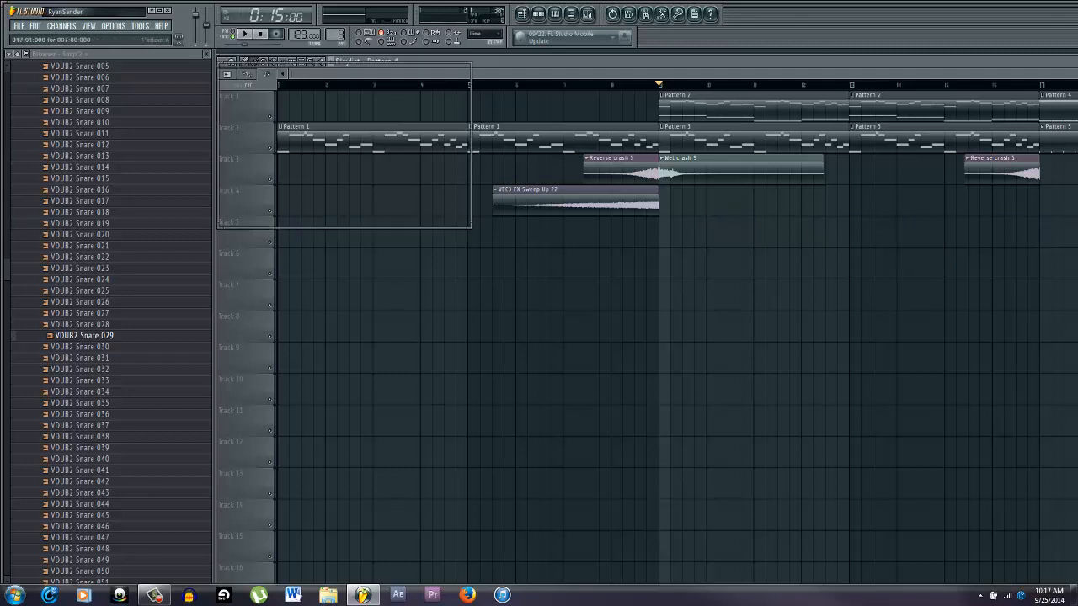
pyautogui.click(536, 12)
pyautogui.click(286, 162)
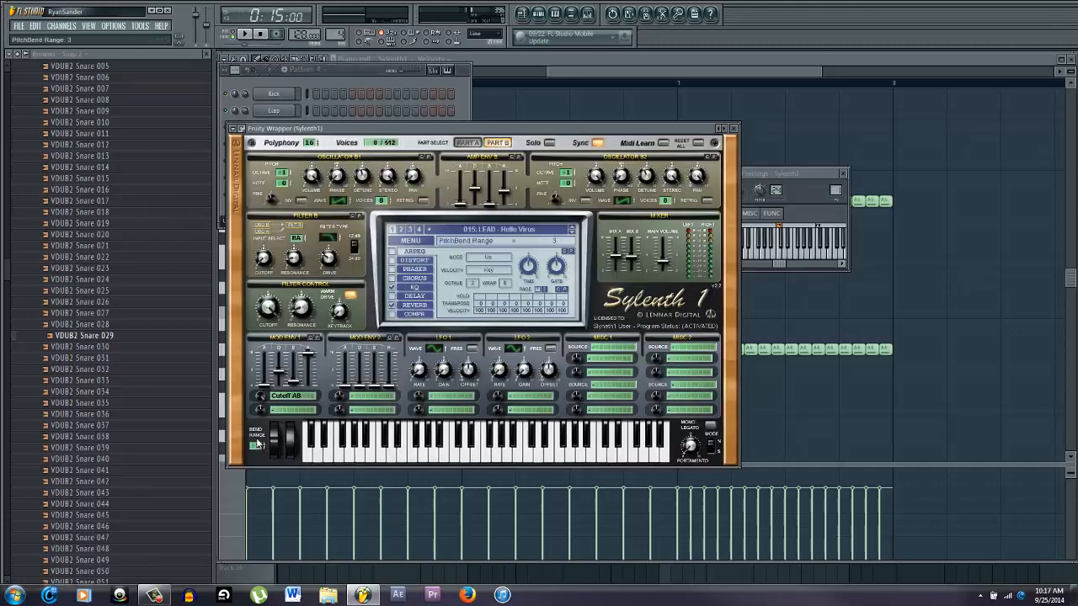
pyautogui.moveTo(260, 430); pyautogui.dragTo(256, 407)
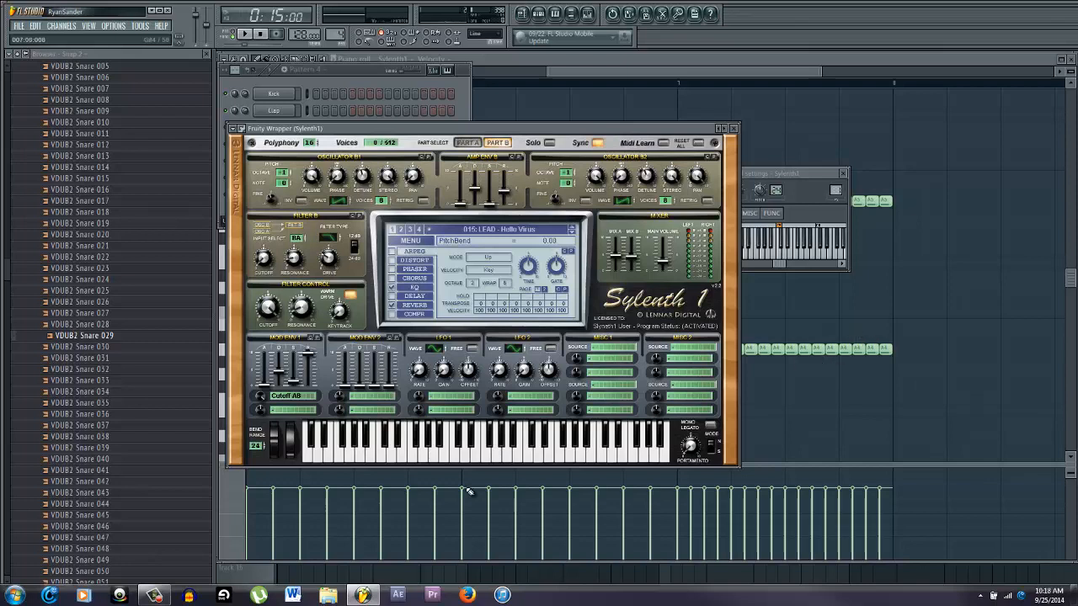
pyautogui.moveTo(276, 431); pyautogui.dragTo(278, 439)
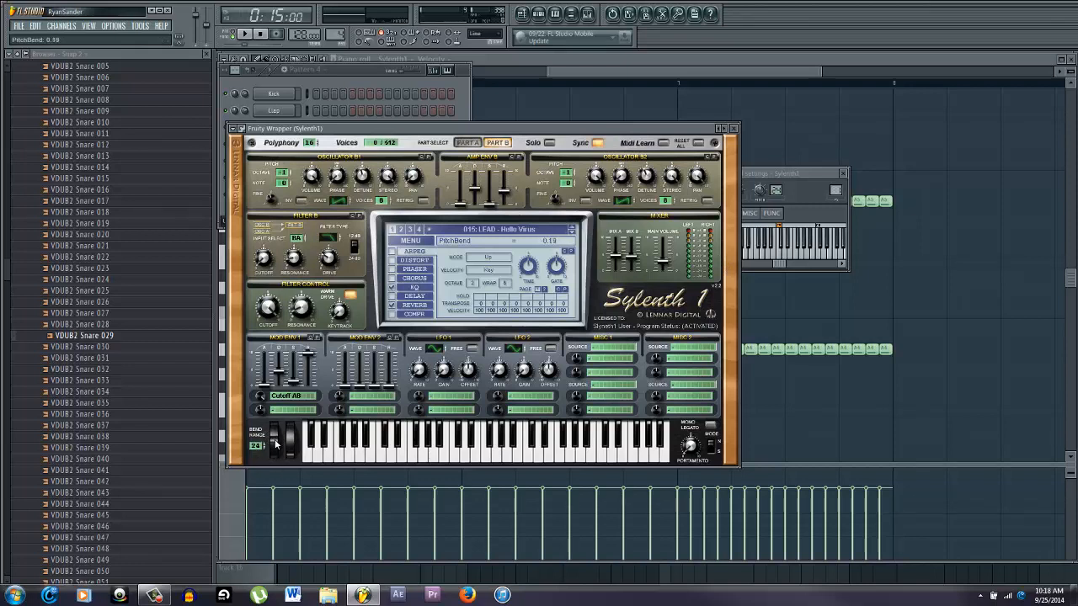
# Browse Sylenth1's parameters and create an automation clip for PitchBend
pyautogui.click(235, 131)
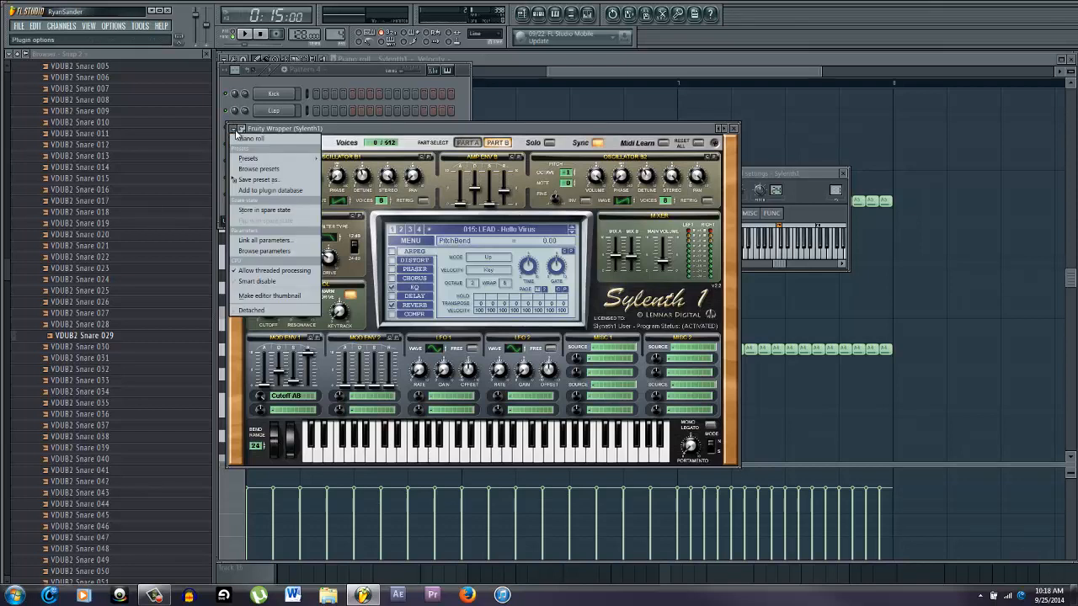
pyautogui.click(266, 251)
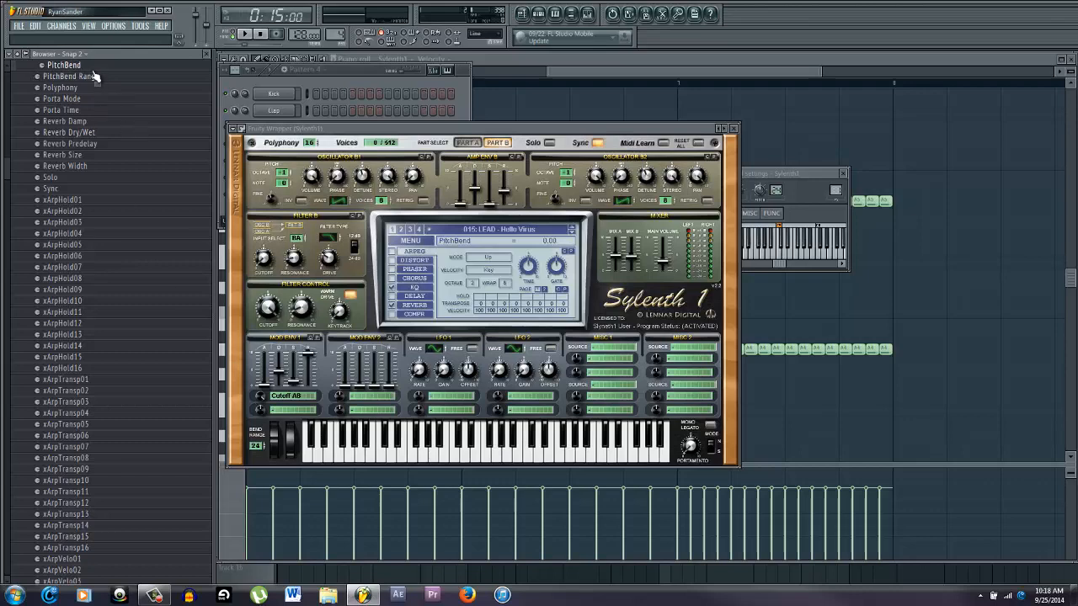
pyautogui.rightClick(77, 67)
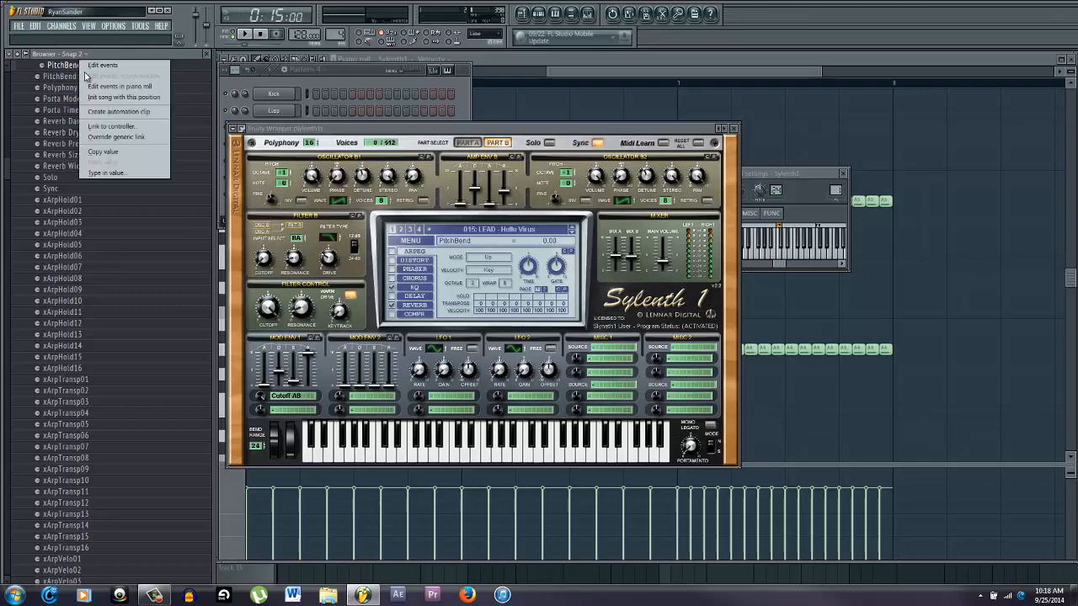
pyautogui.click(118, 111)
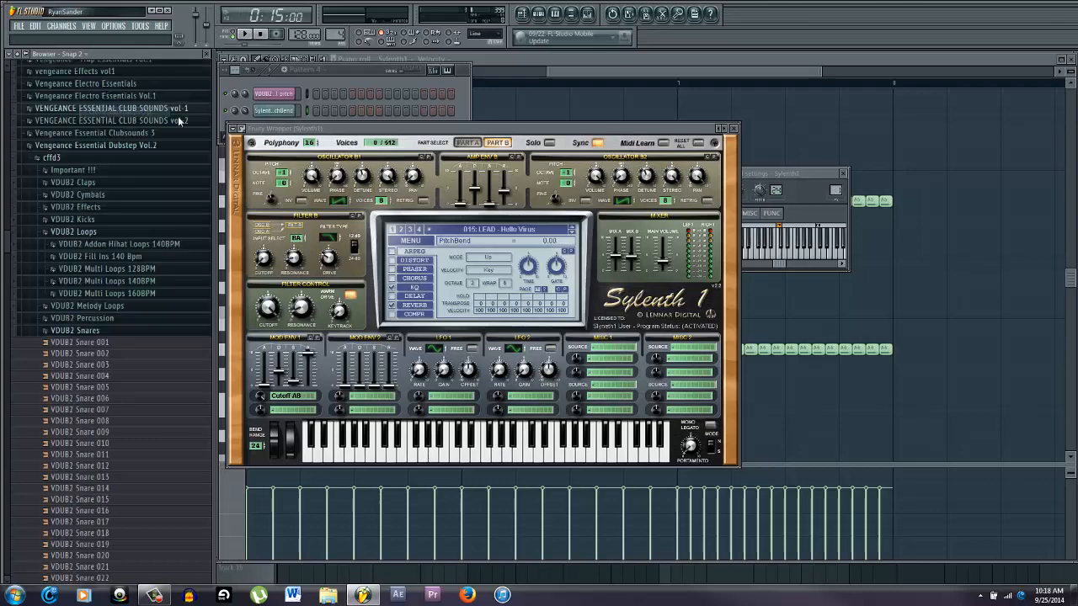
# Shorten the Sylenth1 PitchBend envelope to three bars and place it on Track 4 from bar 21 up to bar 24
pyautogui.click(942, 308)
pyautogui.press('F5')
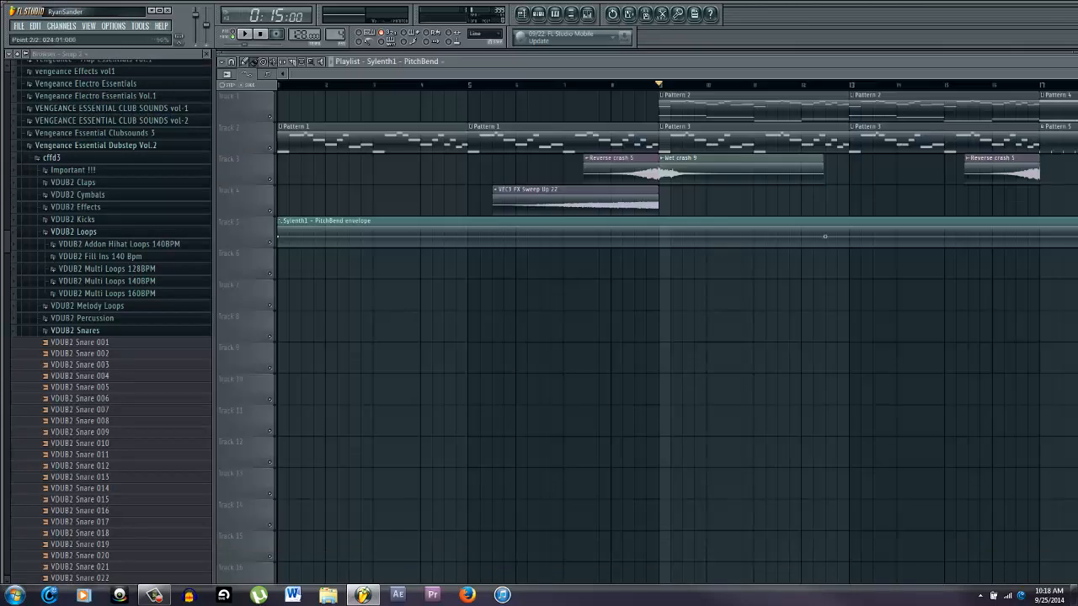
pyautogui.moveTo(1077, 237); pyautogui.dragTo(944, 181)
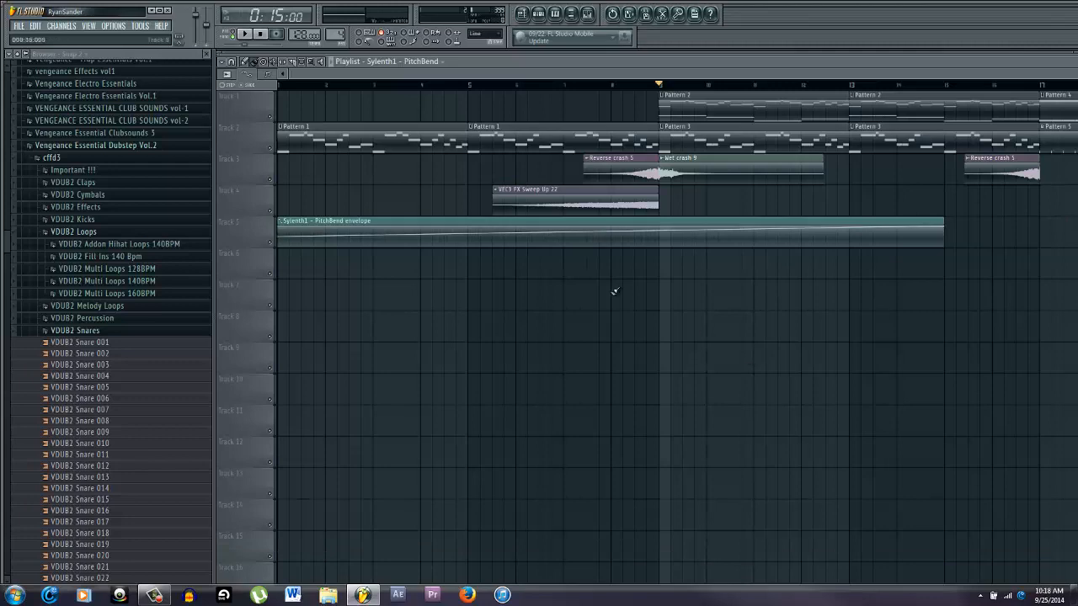
pyautogui.moveTo(493, 73); pyautogui.dragTo(973, 122)
pyautogui.moveTo(425, 221); pyautogui.dragTo(886, 186)
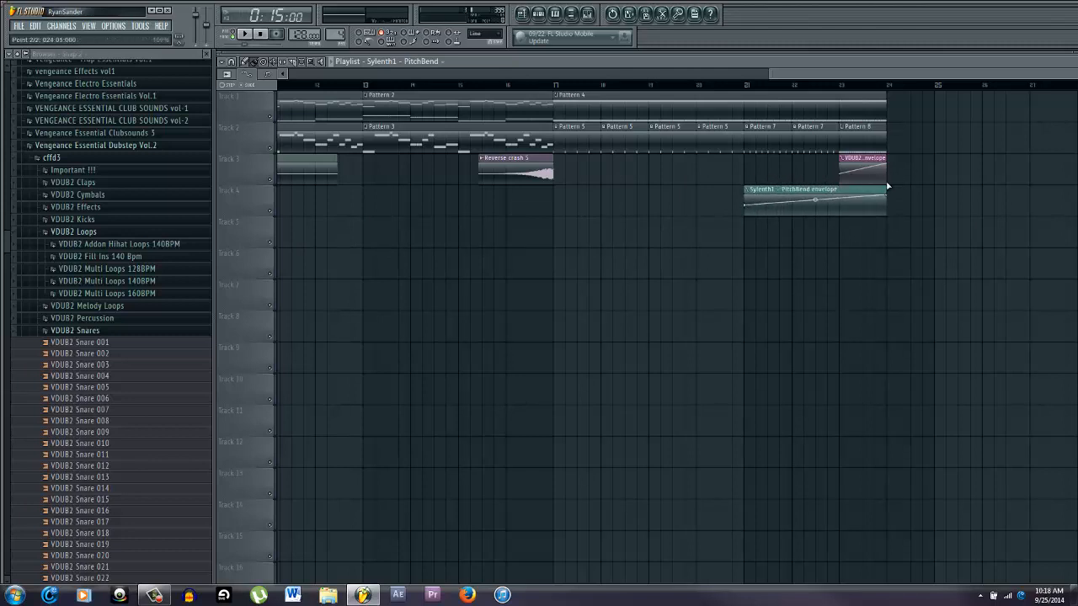
# Play the build-up from bar 17 to hear the pitch automation, and stop playback before bar 24
pyautogui.click(557, 86)
pyautogui.press('space')
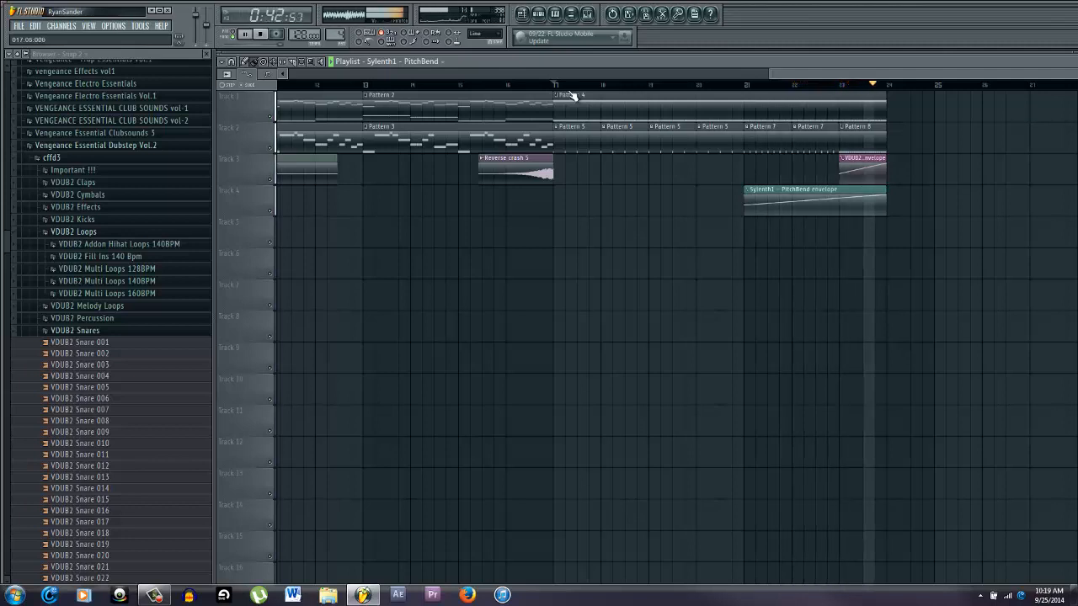
pyautogui.press('space')
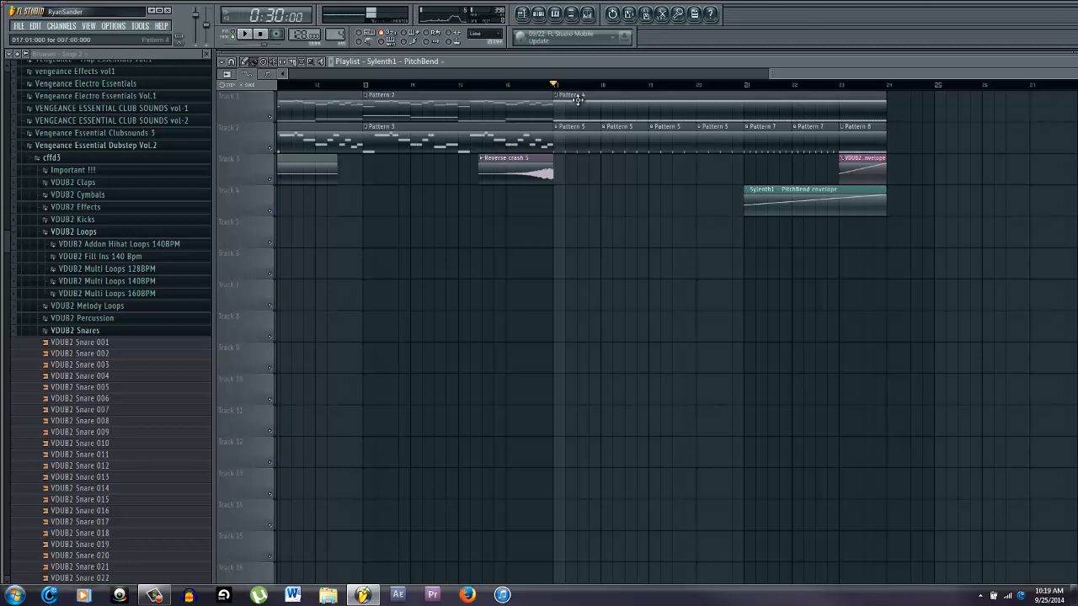
# Display all channels of Pattern 4 and set Sylenth1's pitch bend range to 12
pyautogui.doubleClick(578, 99)
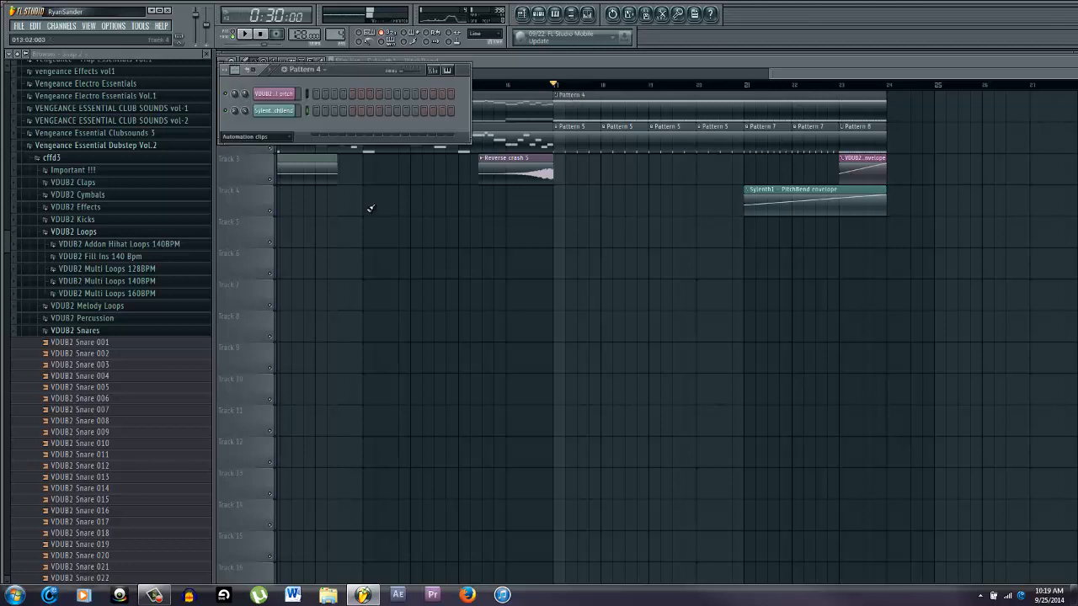
pyautogui.click(278, 138)
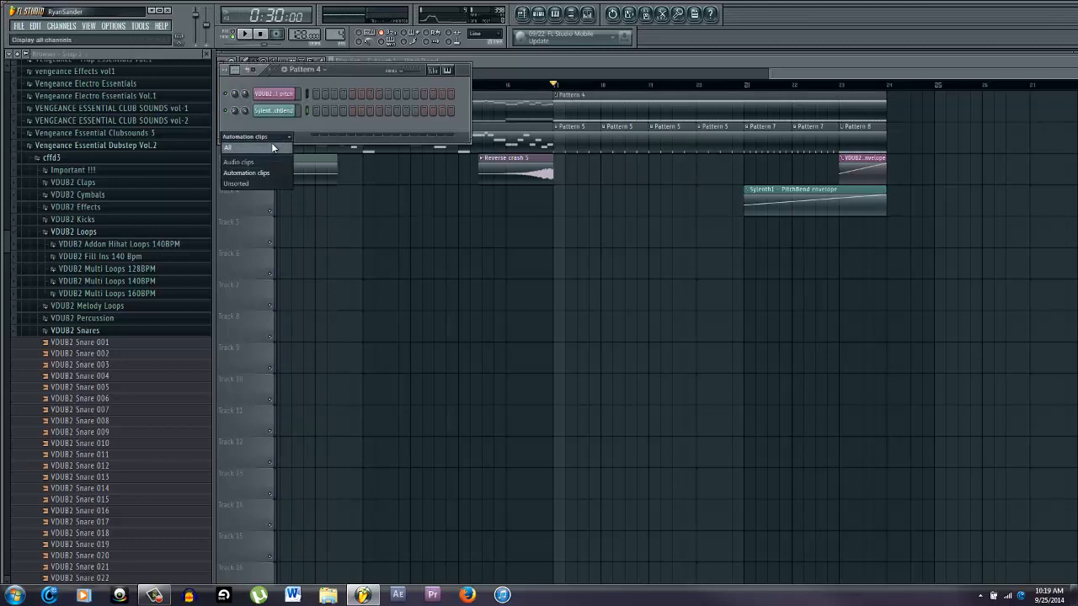
pyautogui.click(272, 148)
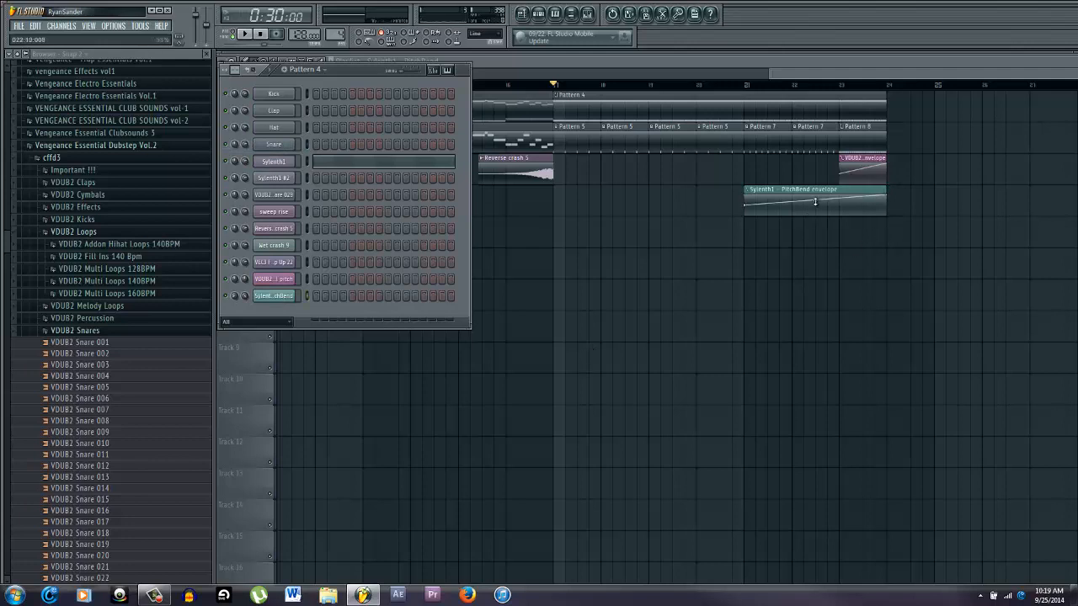
pyautogui.click(283, 164)
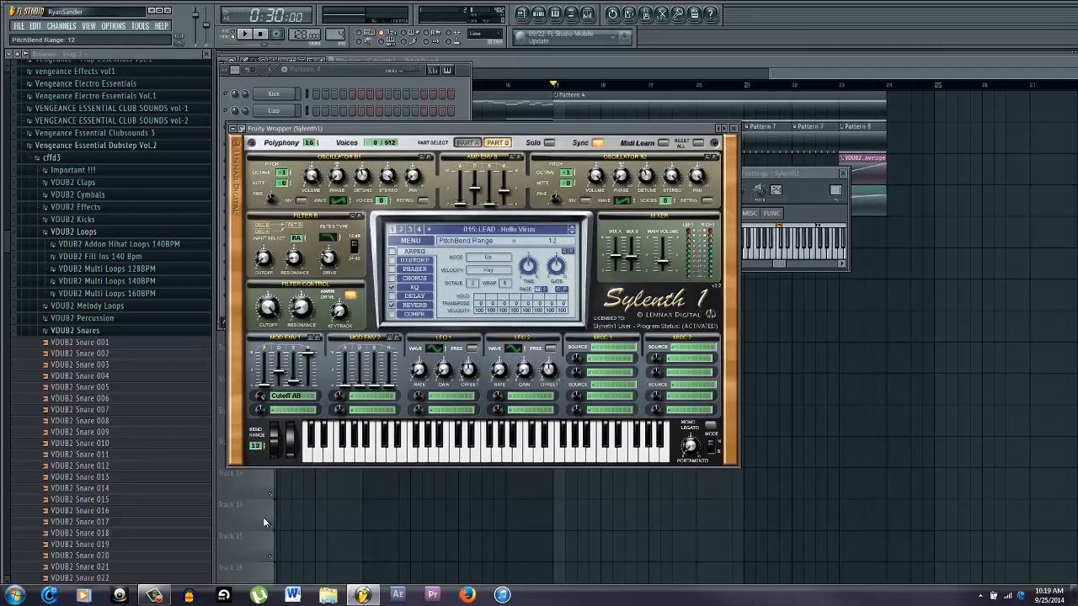
pyautogui.moveTo(263, 519); pyautogui.dragTo(263, 523)
# Close the Sylenth1 window and replay the build-up from bar 17 with the new bend range, stopping once it has ended
pyautogui.rightClick(486, 517)
pyautogui.press('space')
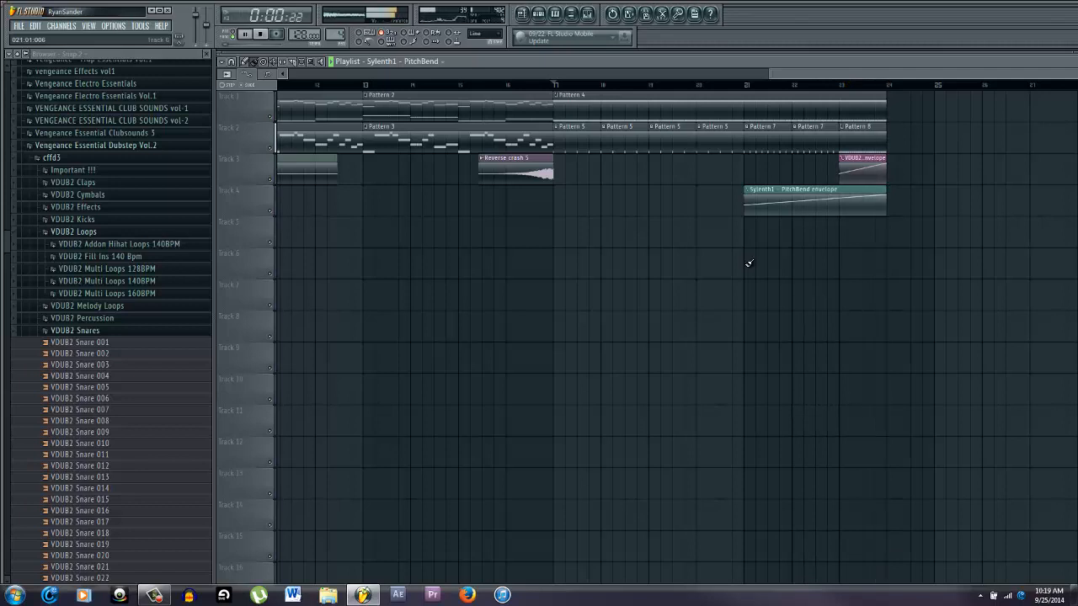
pyautogui.press('space')
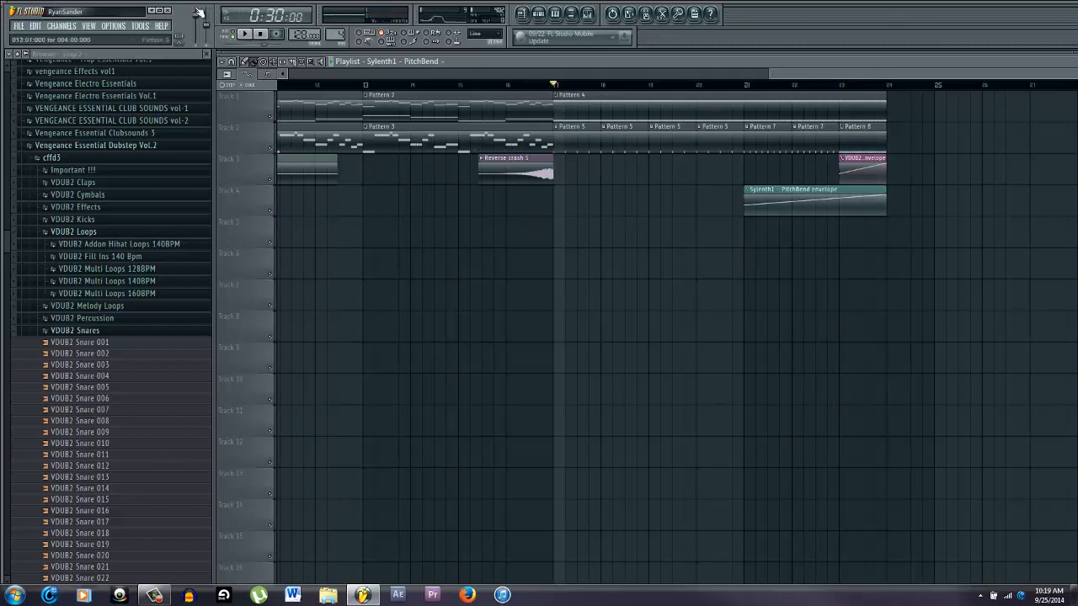
# Slice the second Pattern 3 clip on Track 2 at bar 16 and place a copy of its last bar at bar 24
pyautogui.click(505, 126)
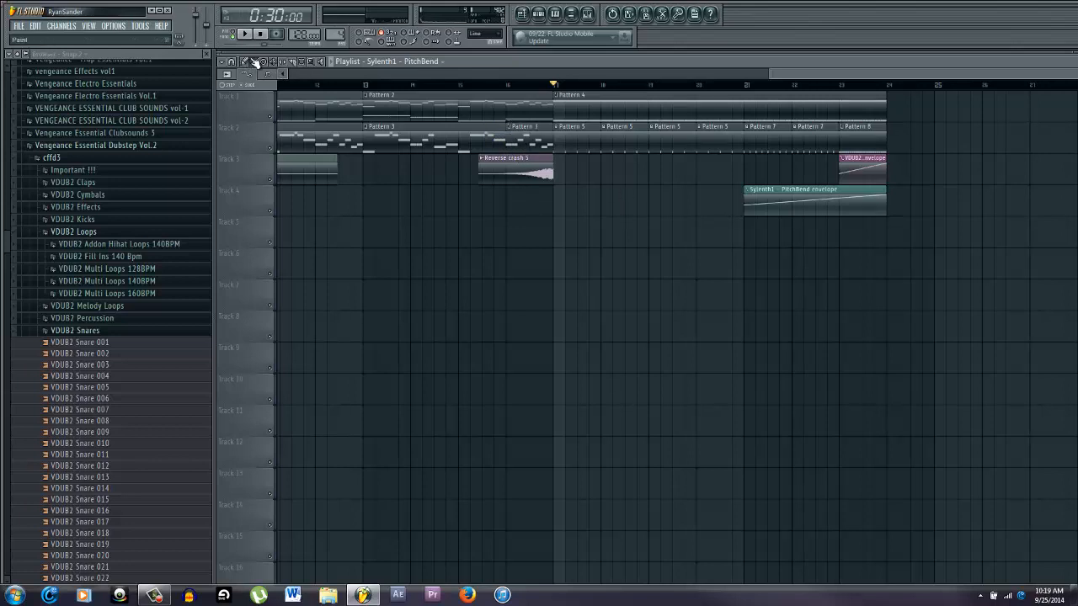
pyautogui.click(544, 142)
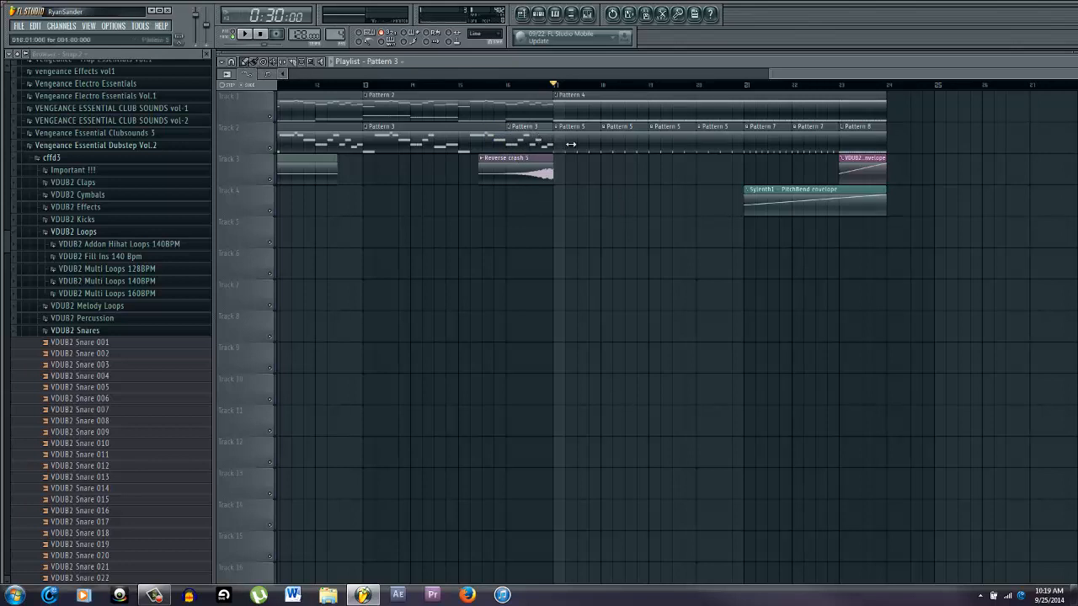
pyautogui.click(901, 140)
pyautogui.moveTo(905, 139); pyautogui.dragTo(891, 139)
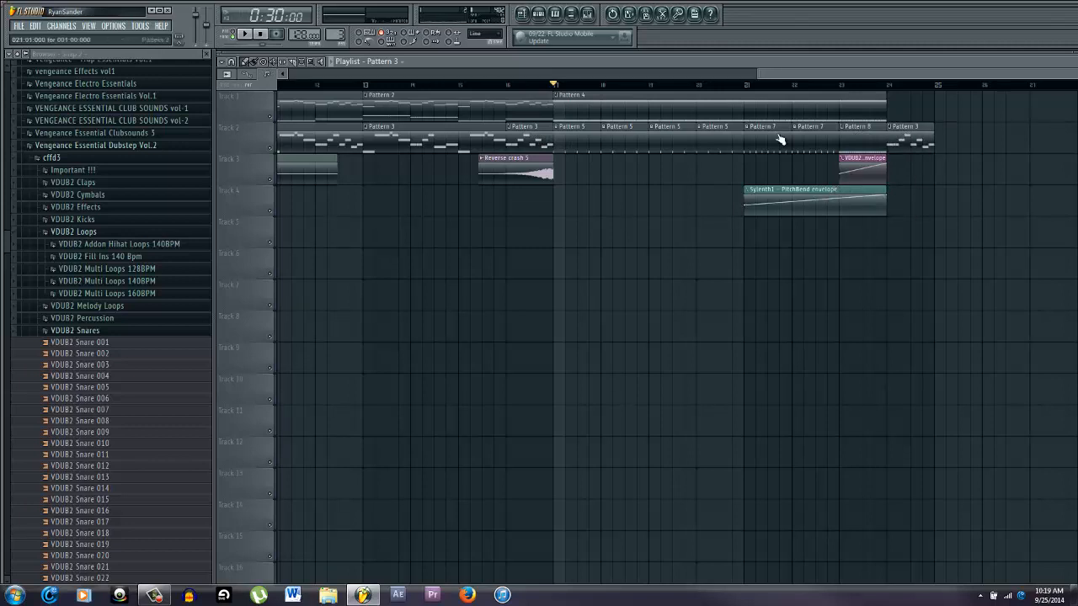
# Play the transition from just before bar 23 into the new Pattern 3 clip, and stop playback
pyautogui.click(830, 85)
pyautogui.press('space')
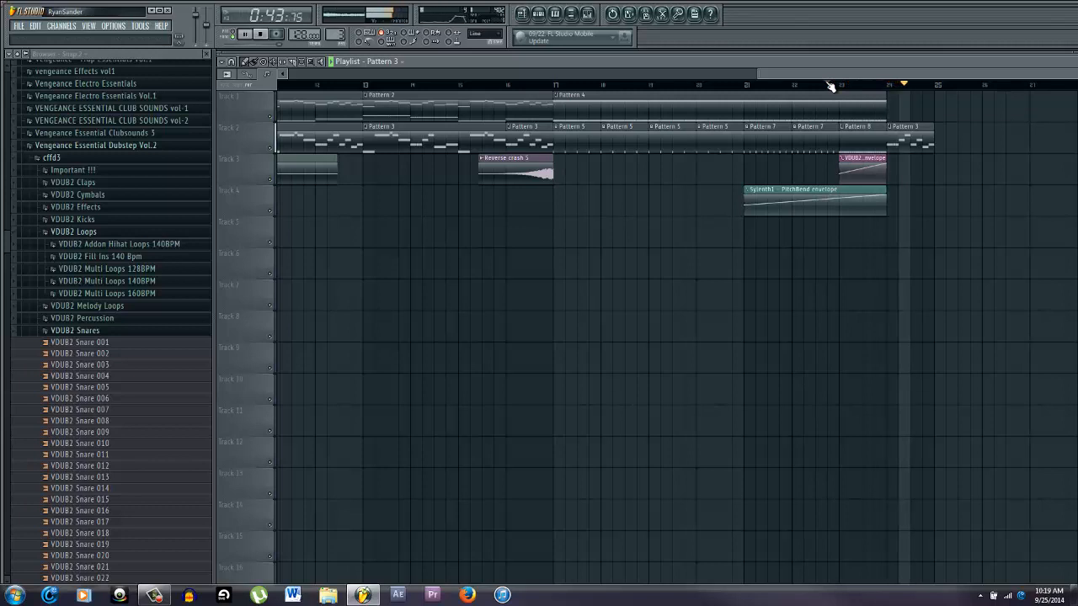
pyautogui.press('space')
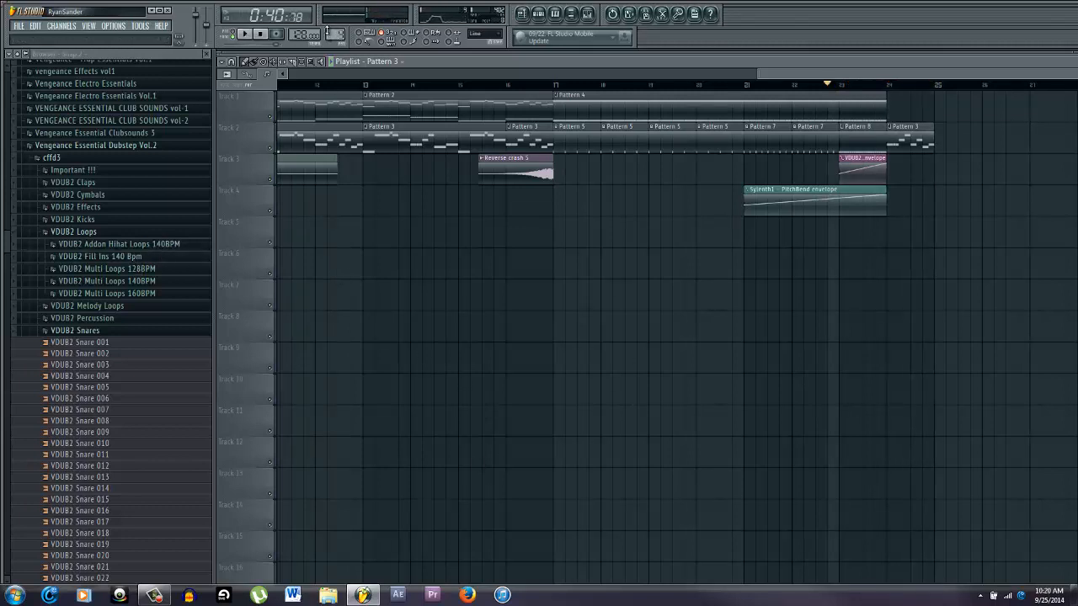
# Show the step sequencer, switch the current pattern to Pattern 10 and hide the sequencer again
pyautogui.press('F6')
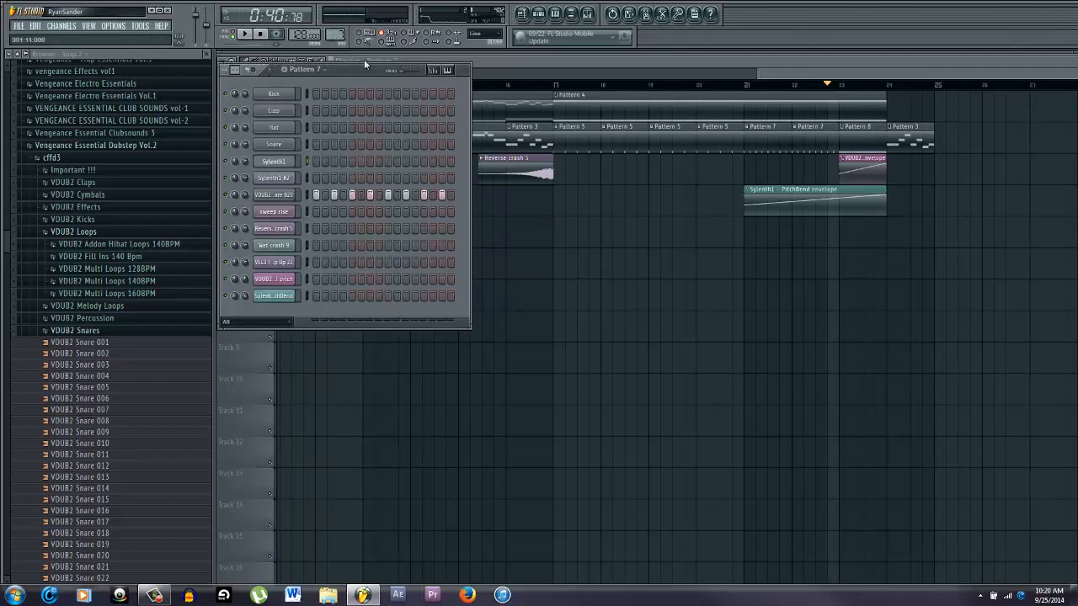
pyautogui.press('F6')
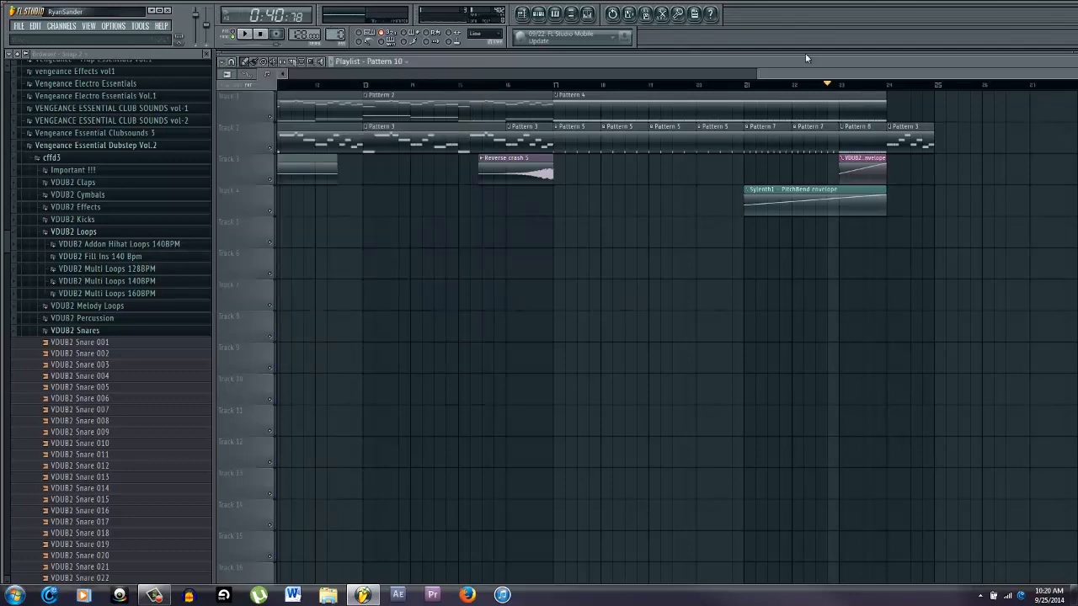
# Play the whole arrangement from bar 1, follow it through the build-up to bar 24 and stop playback
pyautogui.moveTo(784, 72); pyautogui.dragTo(38, 81)
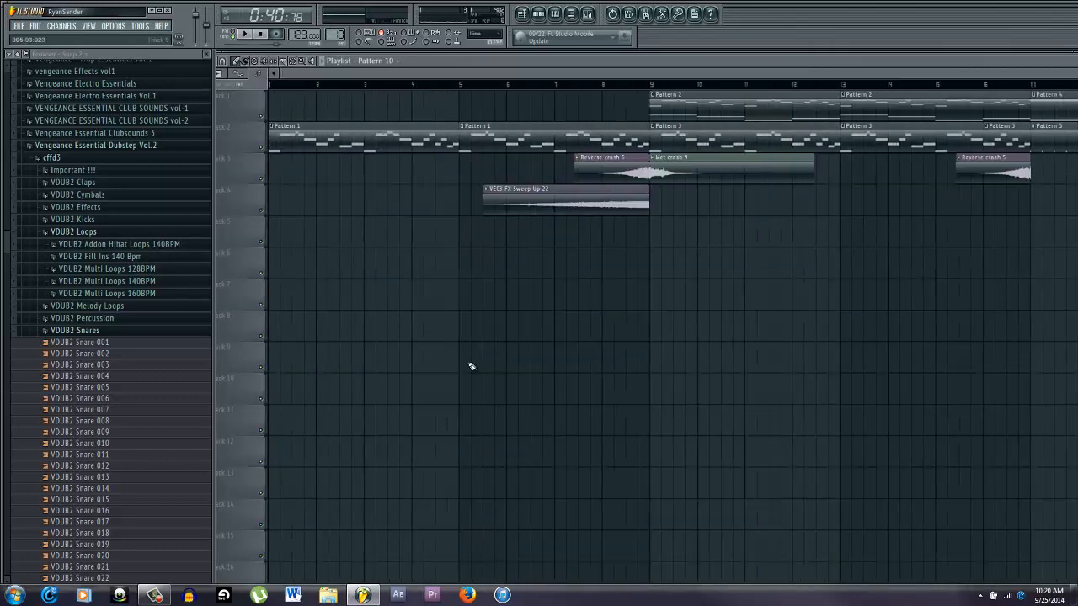
pyautogui.scroll(-1, 784, 357)
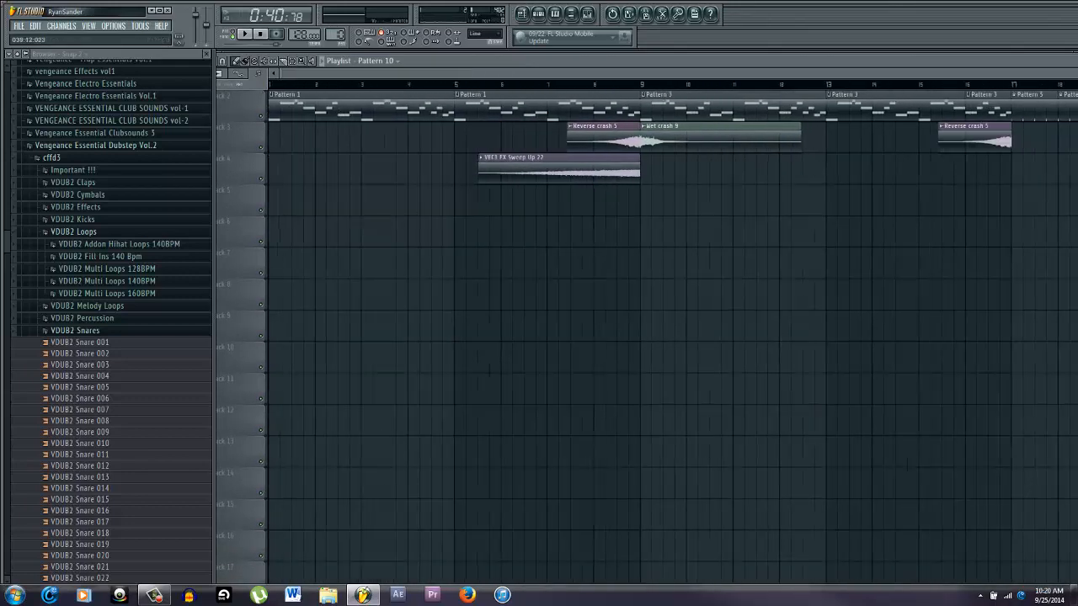
pyautogui.moveTo(458, 74)
pyautogui.mouseDown()
pyautogui.moveTo(402, 73)
pyautogui.moveTo(462, 73)
pyautogui.mouseUp()
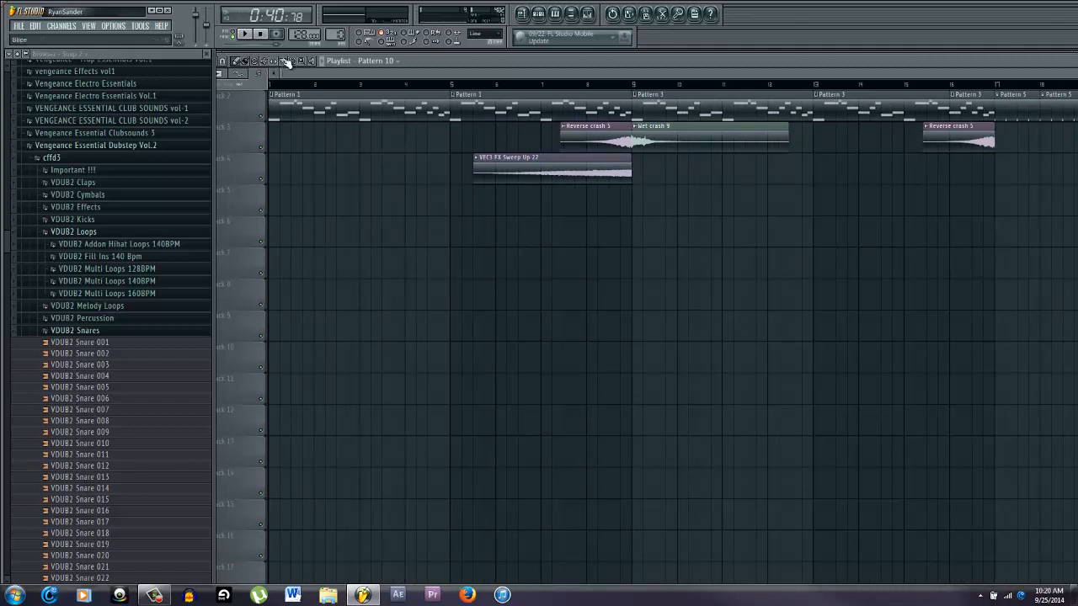
pyautogui.click(244, 34)
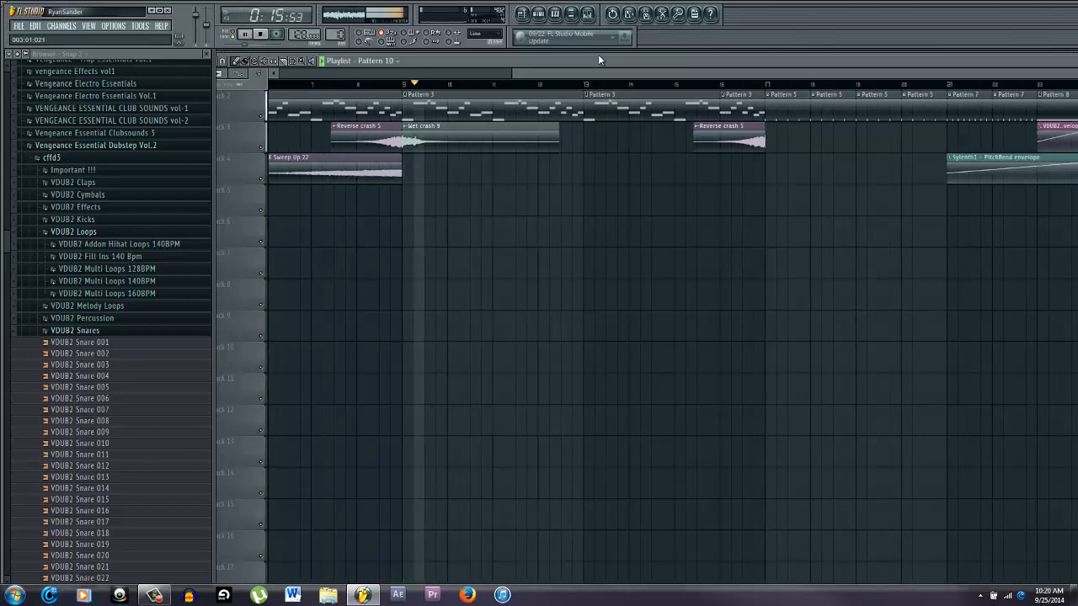
pyautogui.scroll(1, 635, 148)
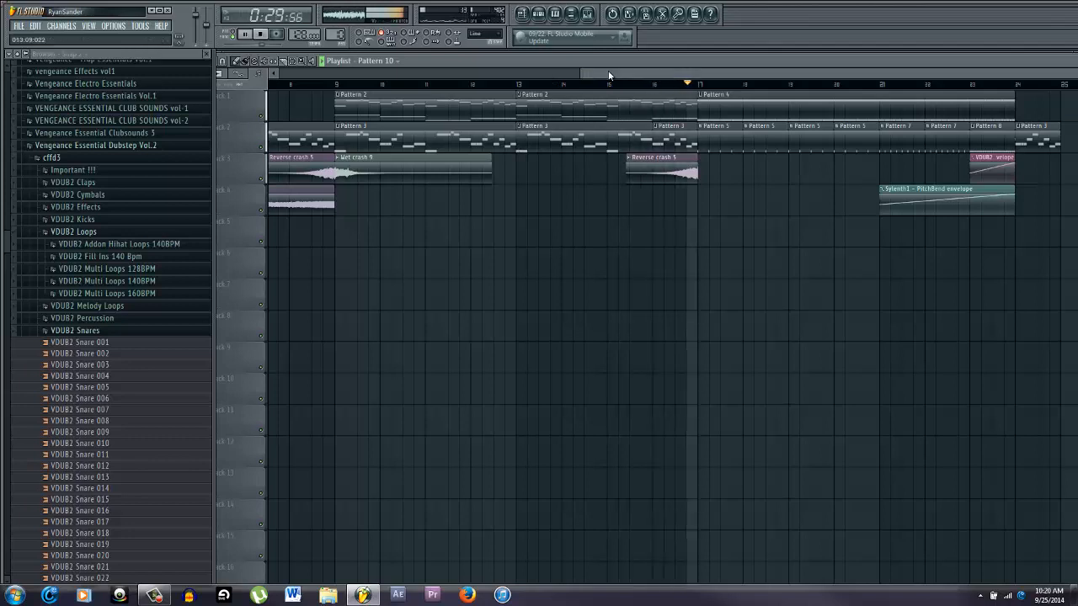
pyautogui.moveTo(610, 75); pyautogui.dragTo(636, 85)
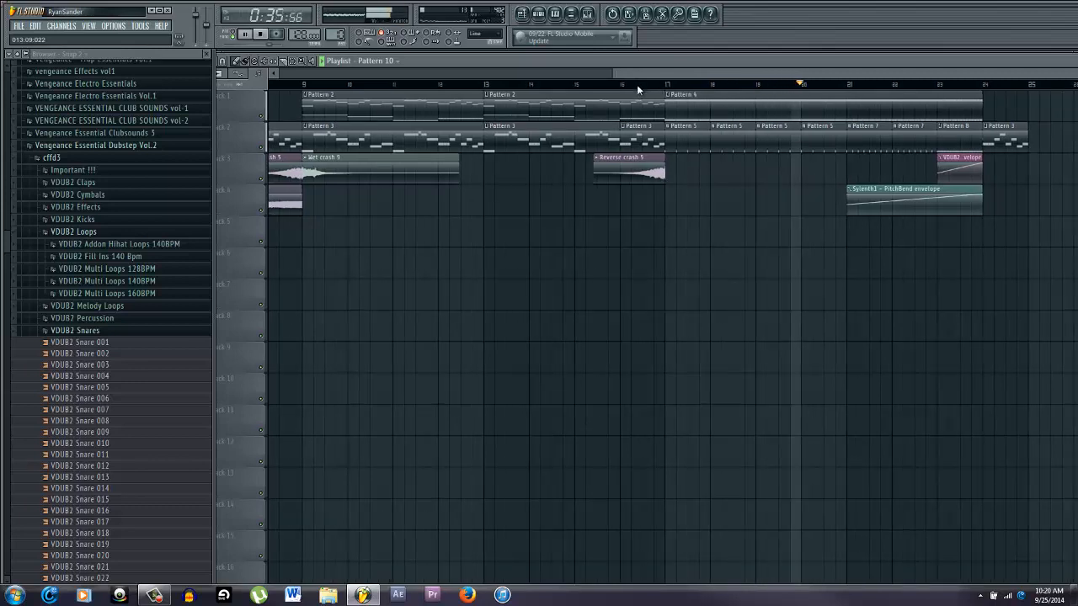
pyautogui.moveTo(636, 84); pyautogui.dragTo(835, 61)
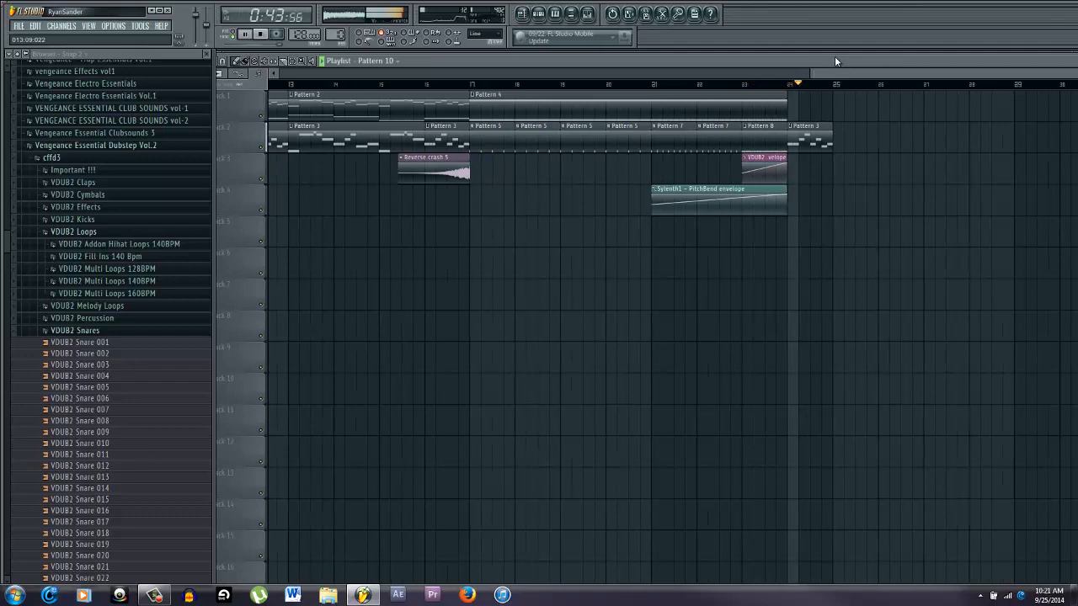
pyautogui.press('space')
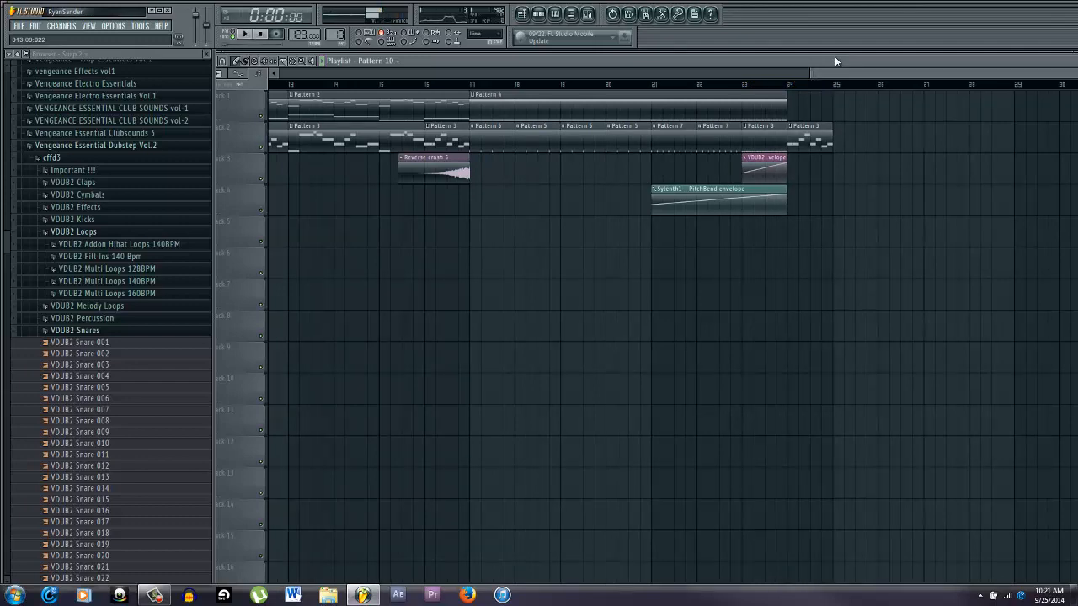
pyautogui.hscroll(-5, 519, 246)
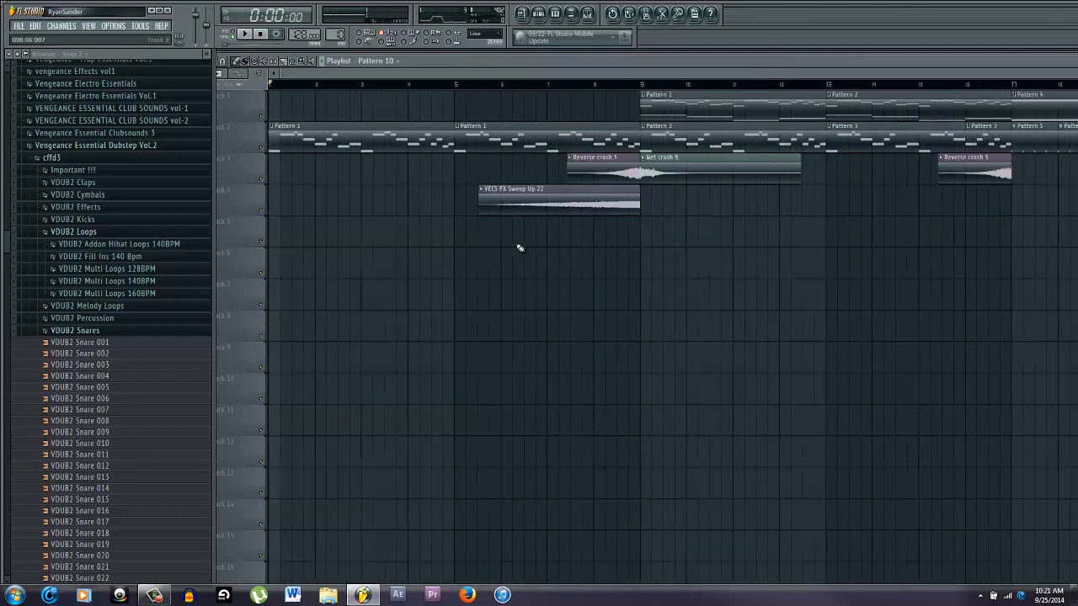
pyautogui.moveTo(653, 62); pyautogui.dragTo(321, 91)
pyautogui.moveTo(499, 63); pyautogui.dragTo(658, 61)
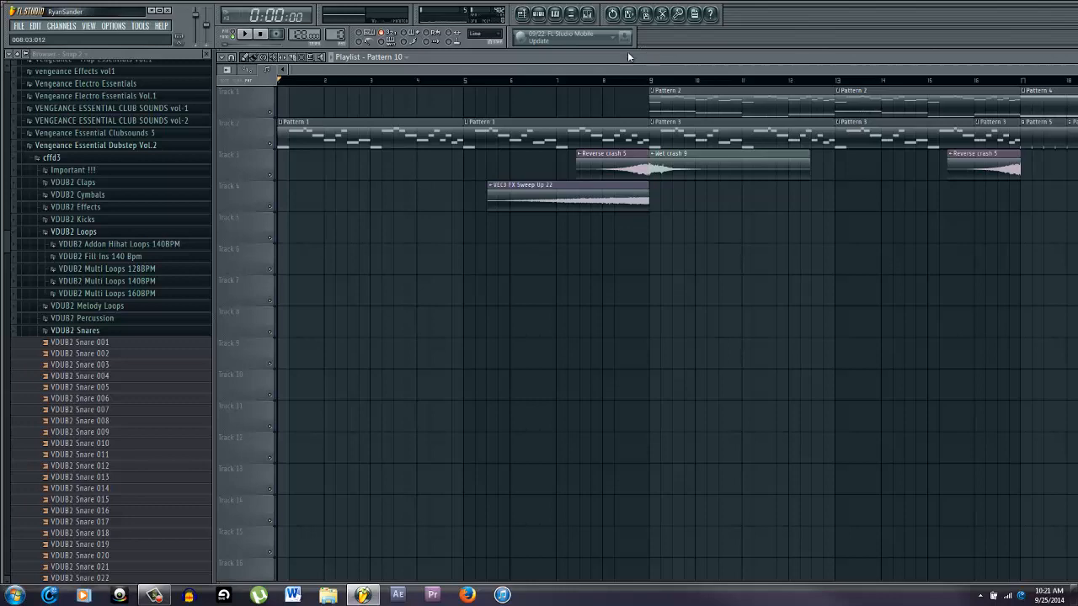
pyautogui.moveTo(598, 69); pyautogui.dragTo(406, 101)
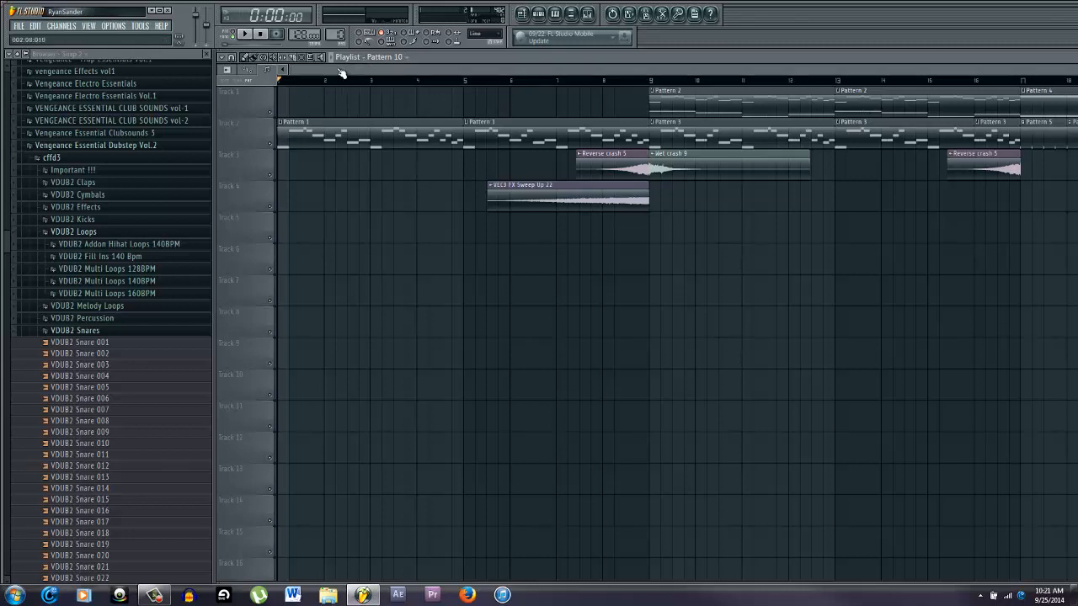
pyautogui.moveTo(363, 69); pyautogui.dragTo(122, 62)
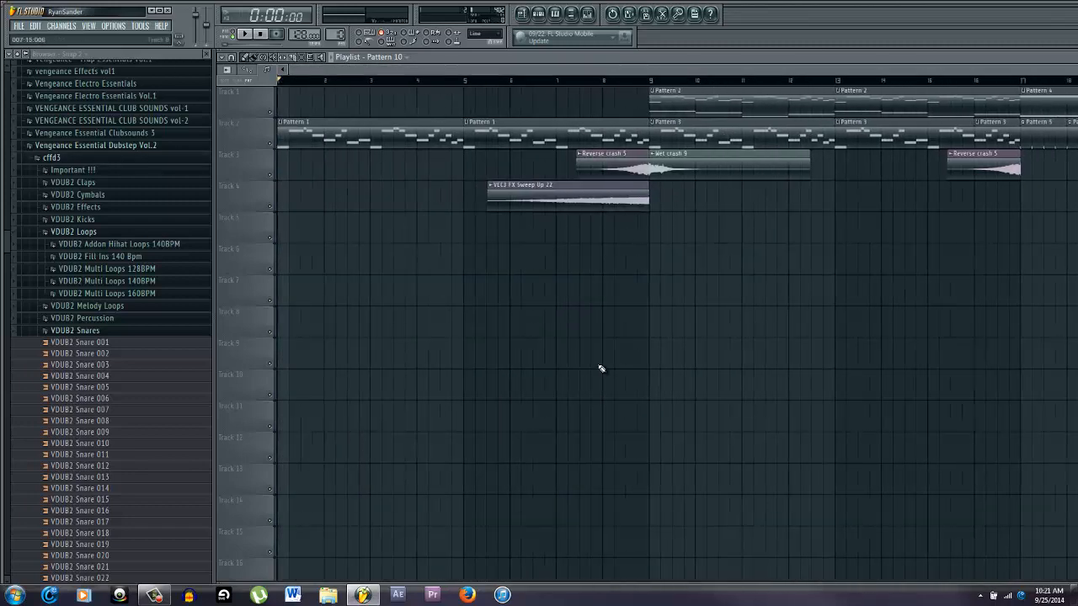